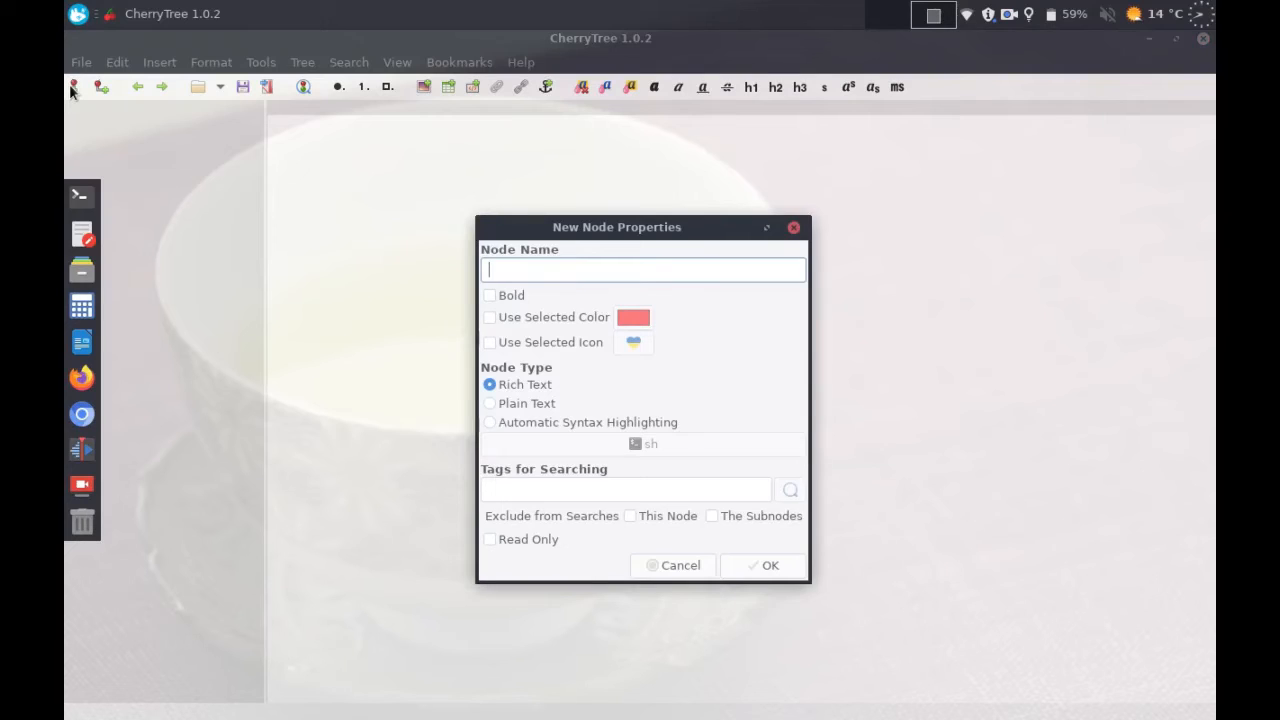
Step: Create a rich text node named Basic stuff and add a child node named Headings beneath it
{"action": "type", "text": "stuff"}
{"action": "key", "text": "Return"}
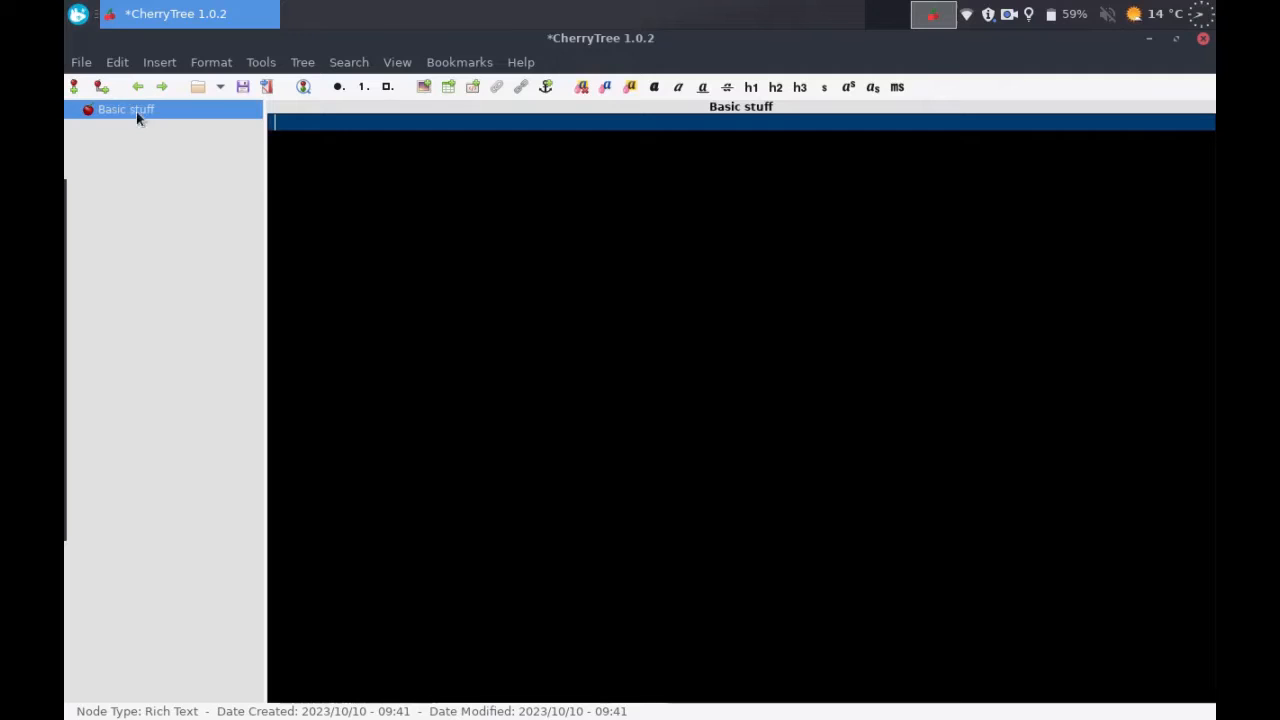
{"action": "left_click", "coordinate": [100, 88]}
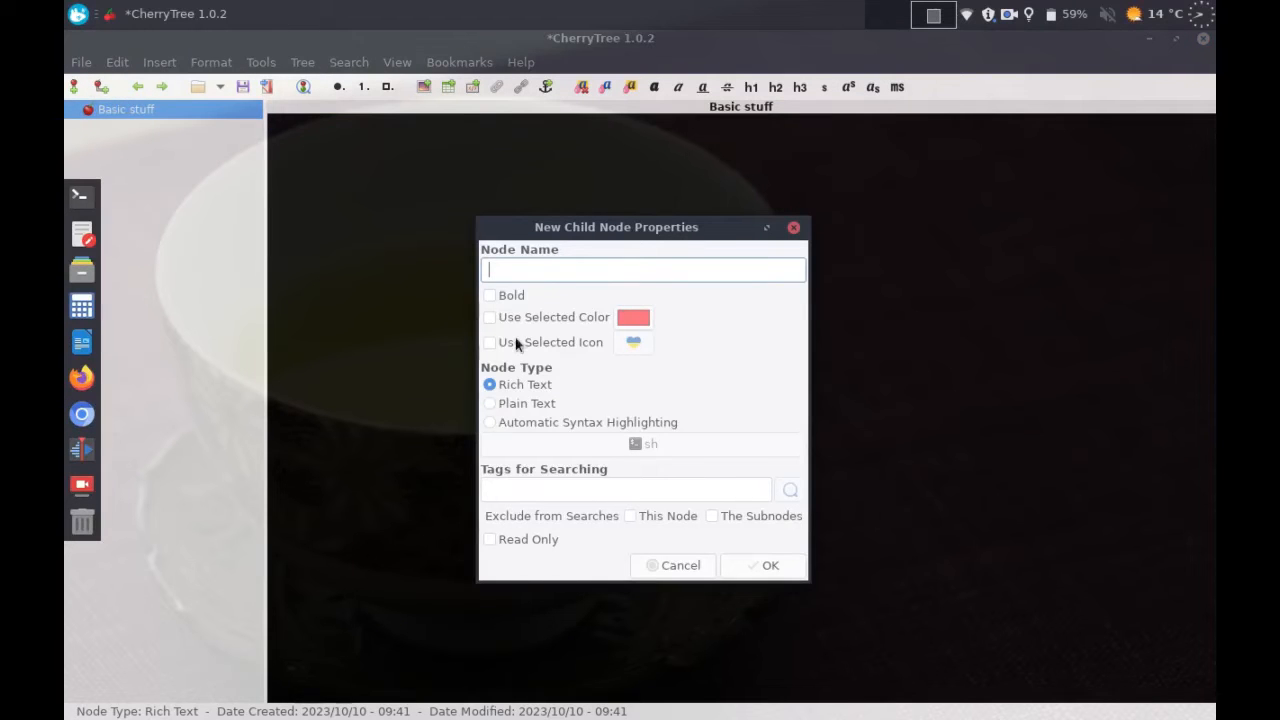
{"action": "type", "text": "Headings"}
{"action": "key", "text": "Return"}
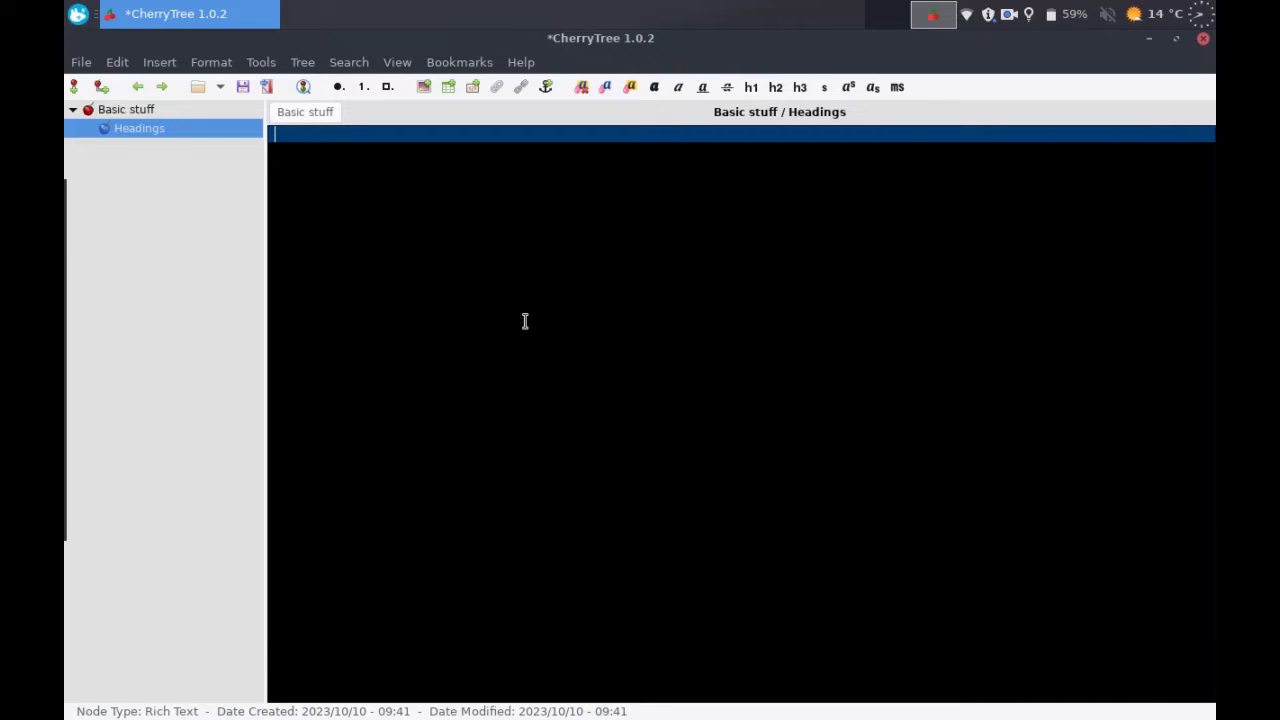
Step: Write "CherryTree has 3 level of headings." in the Headings node and add a level 1 heading "Heading 1" below it
{"action": "type", "text": "CherryTree has 3 level "}
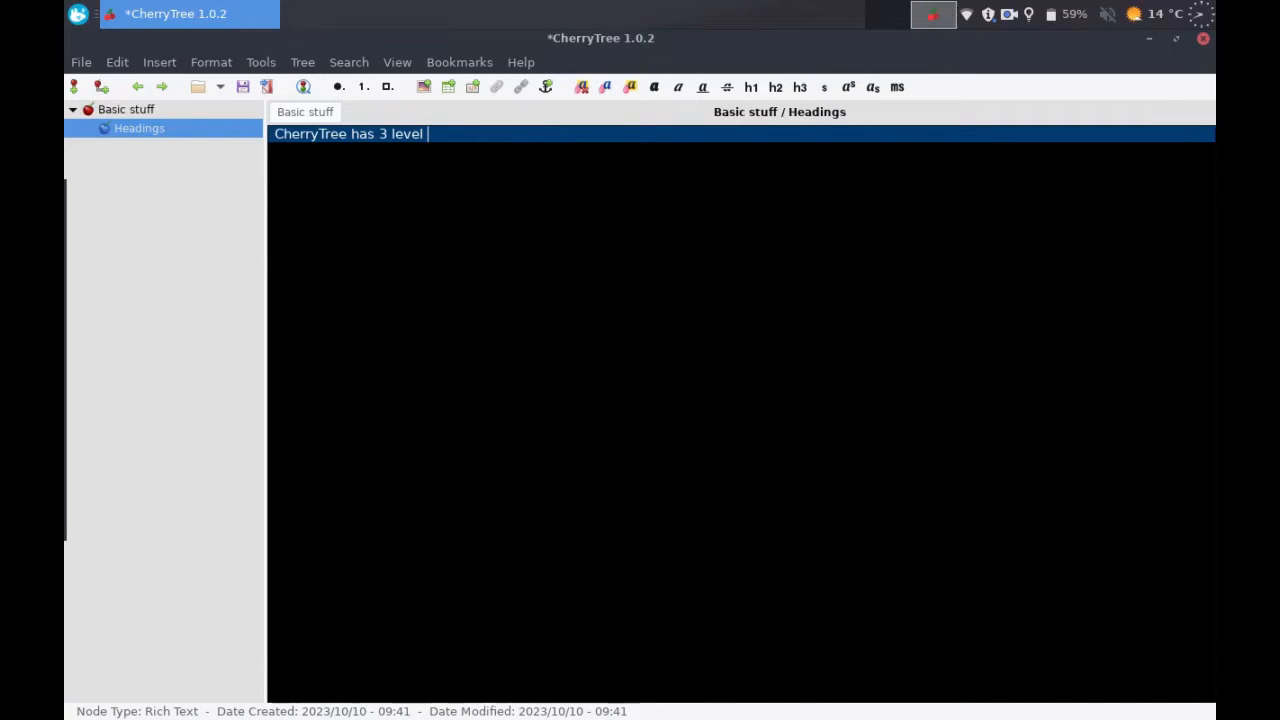
{"action": "type", "text": "of headings."}
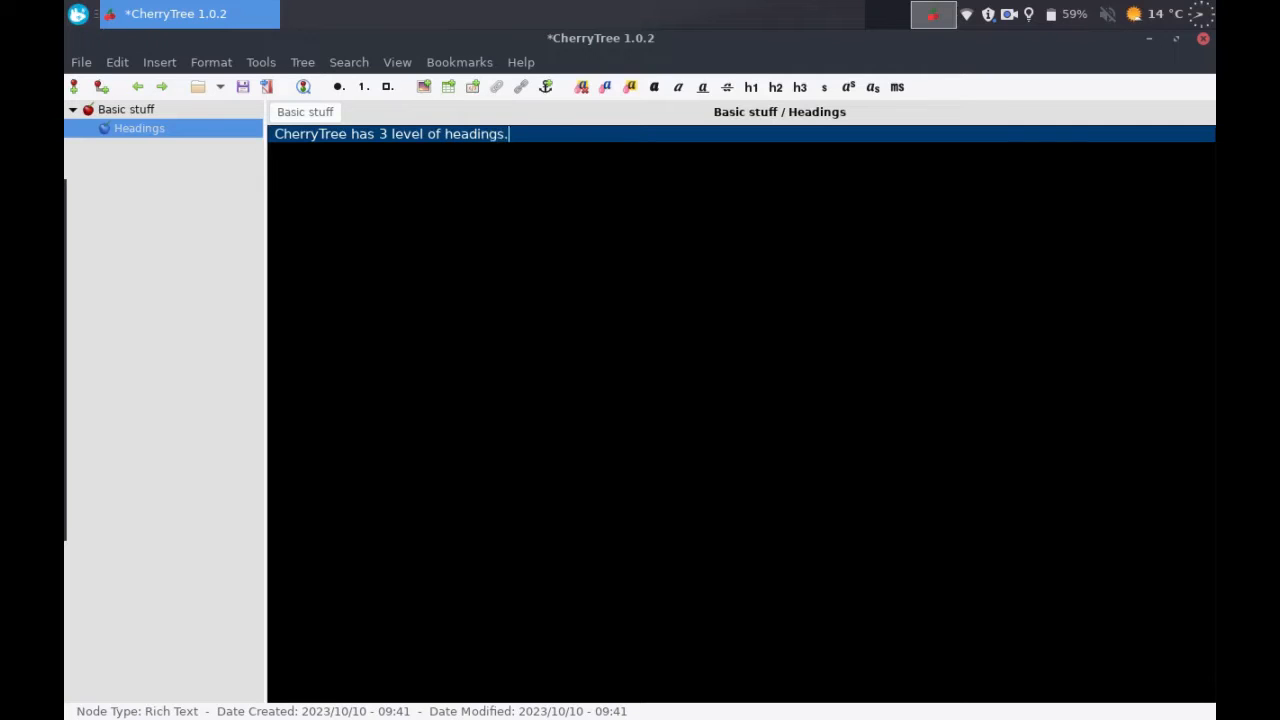
{"action": "key", "text": "Return"}
{"action": "key", "text": "Return"}
{"action": "type", "text": "Heading 1"}
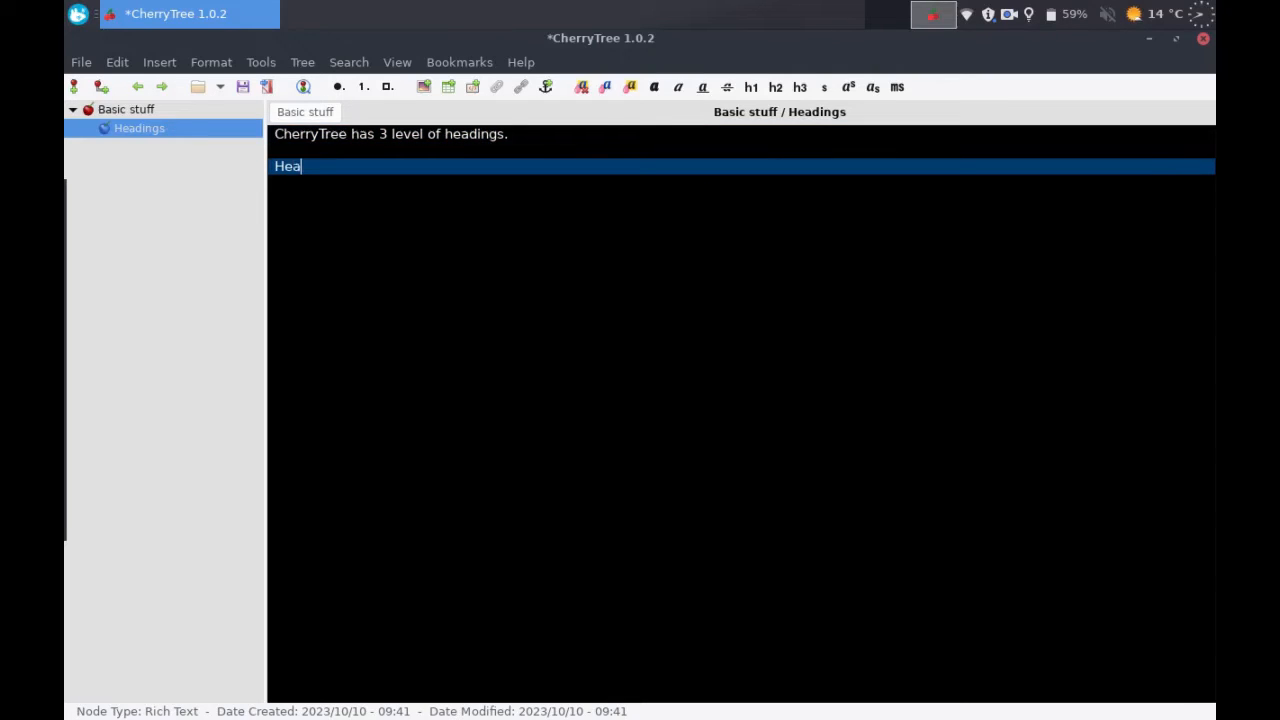
{"action": "key", "text": "shift+Home"}
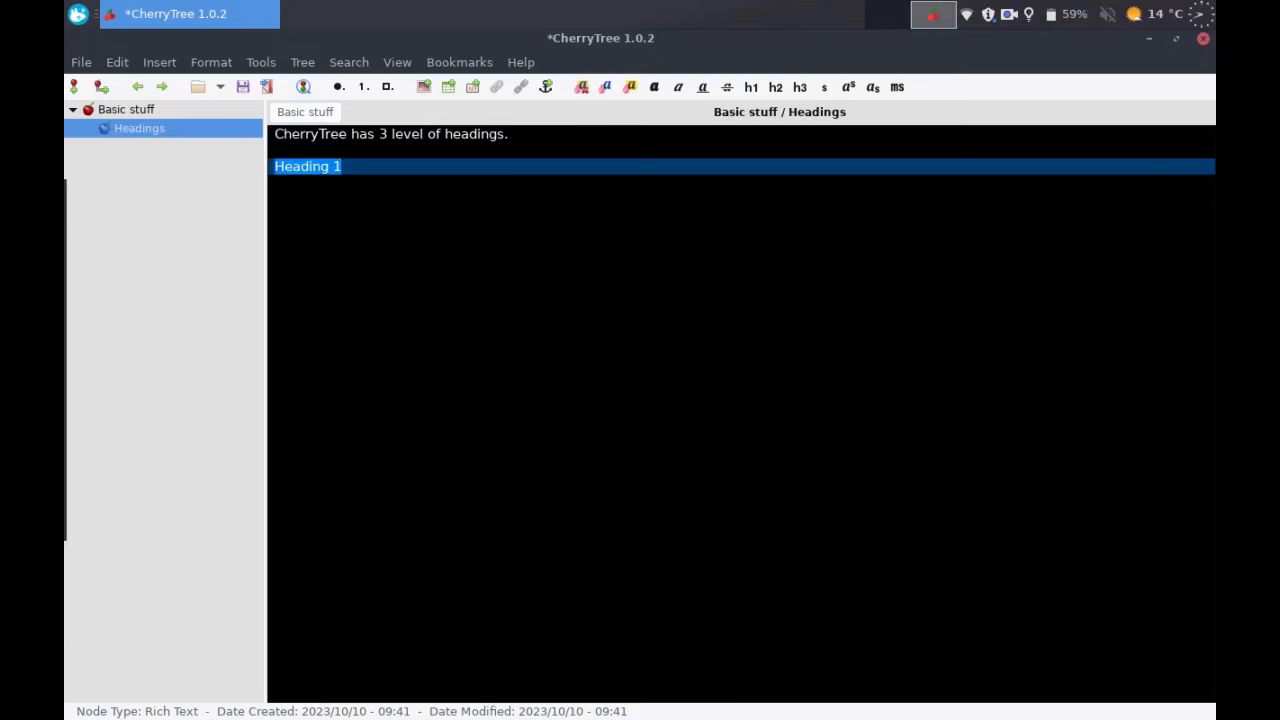
{"action": "left_click", "coordinate": [752, 87]}
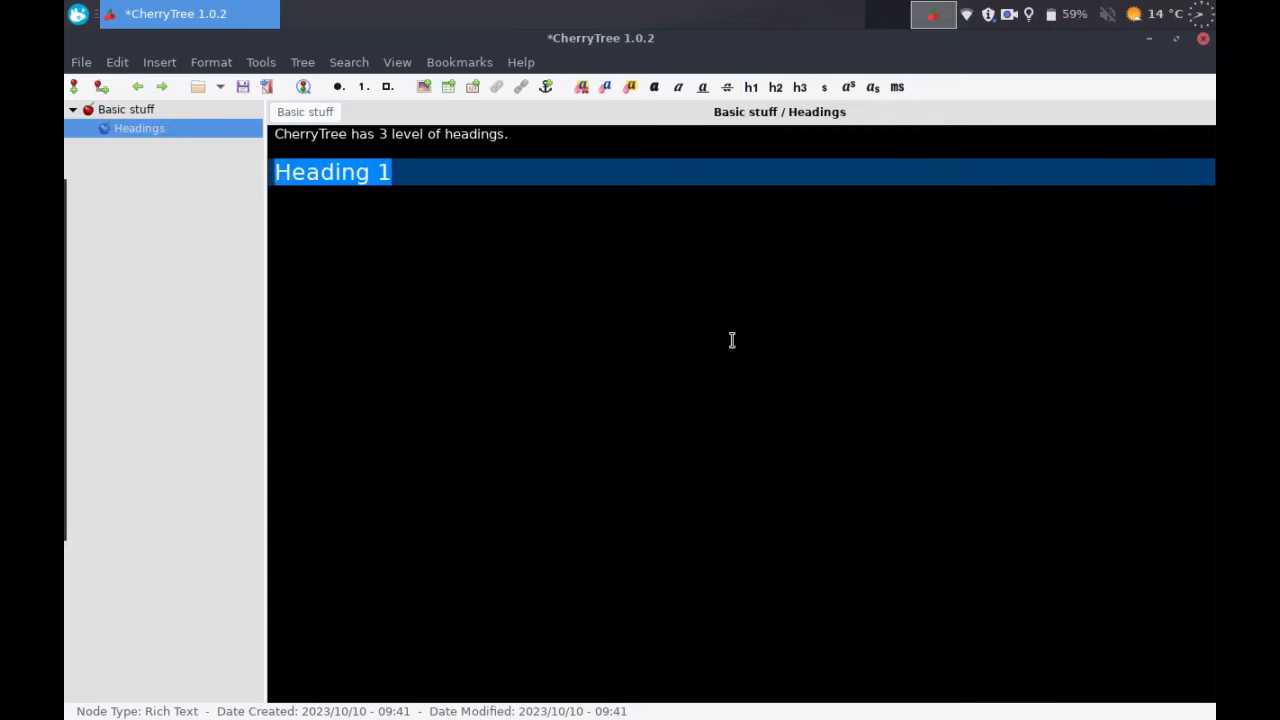
Step: Add the line "Heading 2" below Heading 1 and format it as a level 2 heading
{"action": "left_click", "coordinate": [773, 171]}
{"action": "key", "text": "Return"}
{"action": "key", "text": "Return"}
{"action": "type", "text": "Heading 2"}
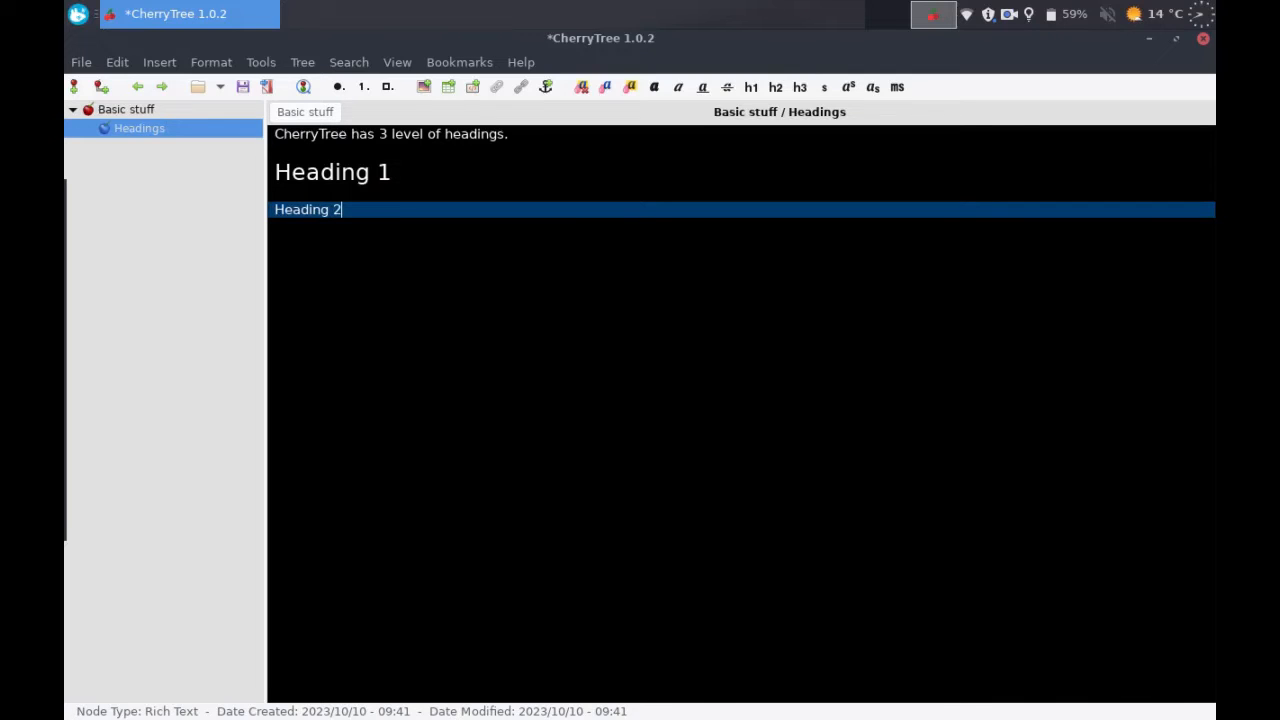
{"action": "key", "text": "shift+Home"}
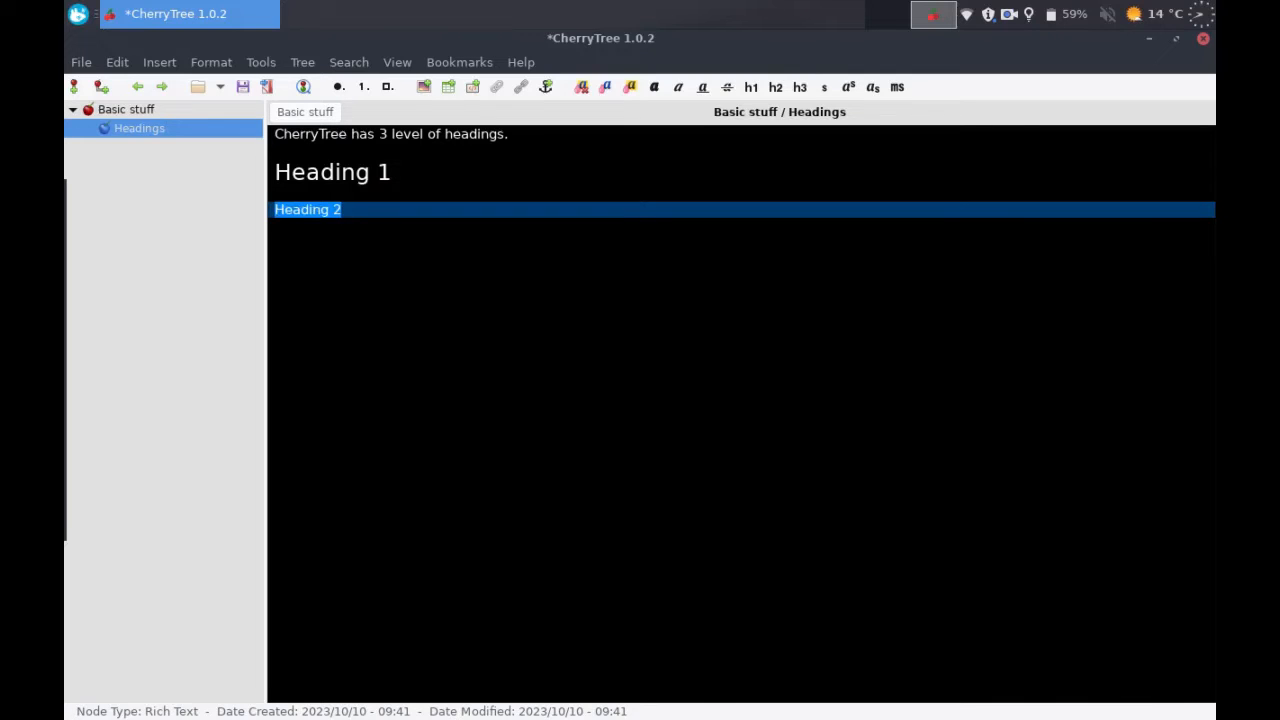
{"action": "left_click", "coordinate": [776, 87]}
Step: Add the line "Heading 3" below Heading 2 and format it as a level 3 heading
{"action": "left_click", "coordinate": [810, 208]}
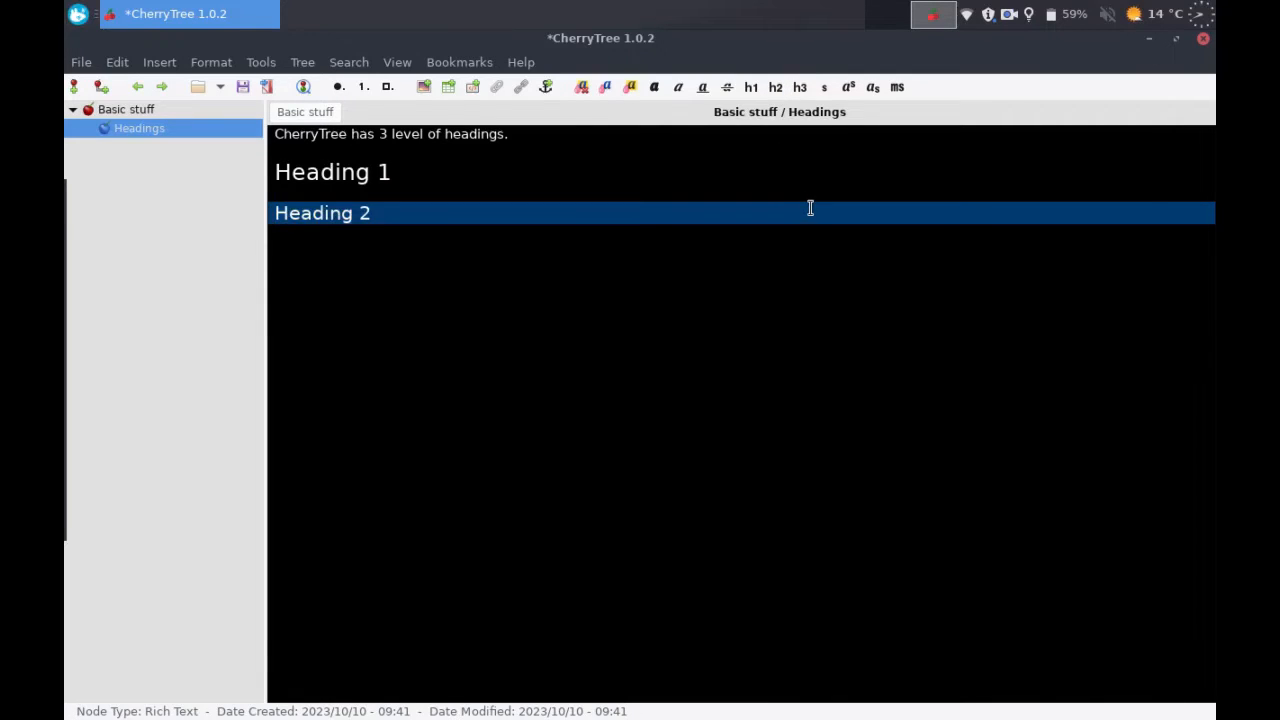
{"action": "key", "text": "Return"}
{"action": "type", "text": "Heading 3"}
{"action": "key", "text": "shift+Home"}
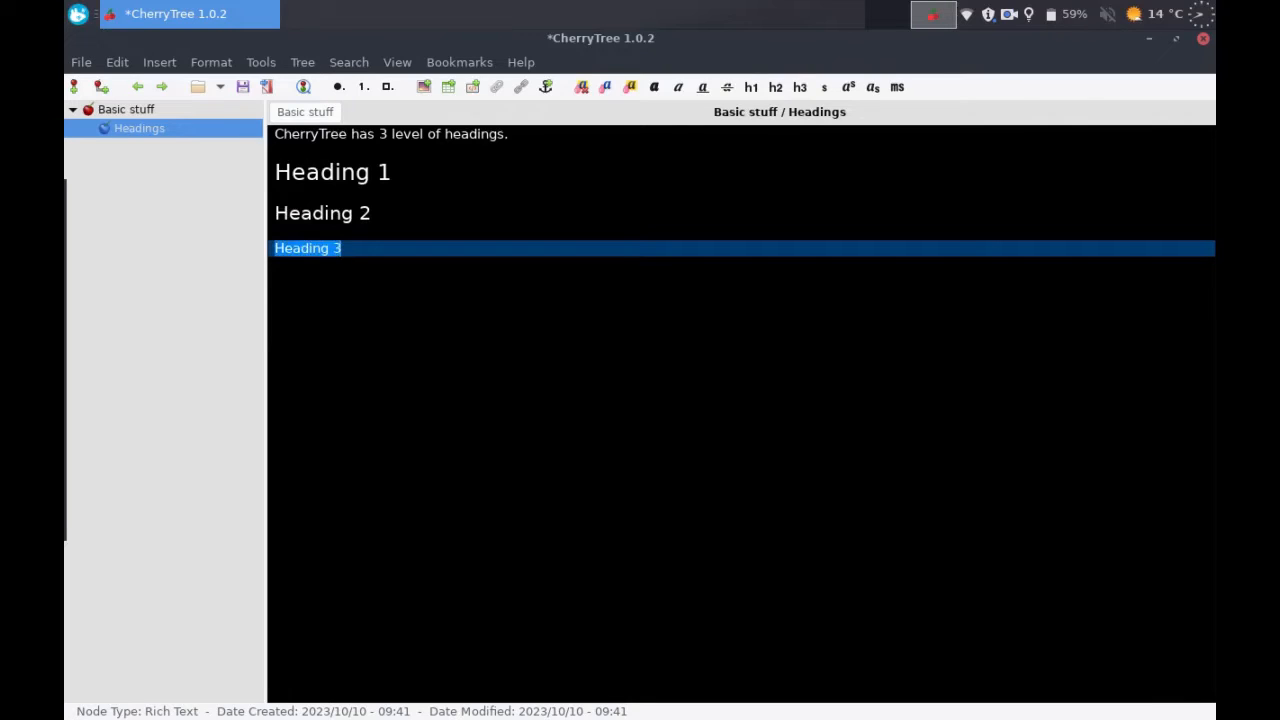
{"action": "left_click", "coordinate": [800, 87]}
{"action": "left_click", "coordinate": [730, 250]}
Step: Write "You can make a selected text a heading with Ctrl-1, Ctrl-2 and Ctrl-3" below Heading 3
{"action": "key", "text": "Return"}
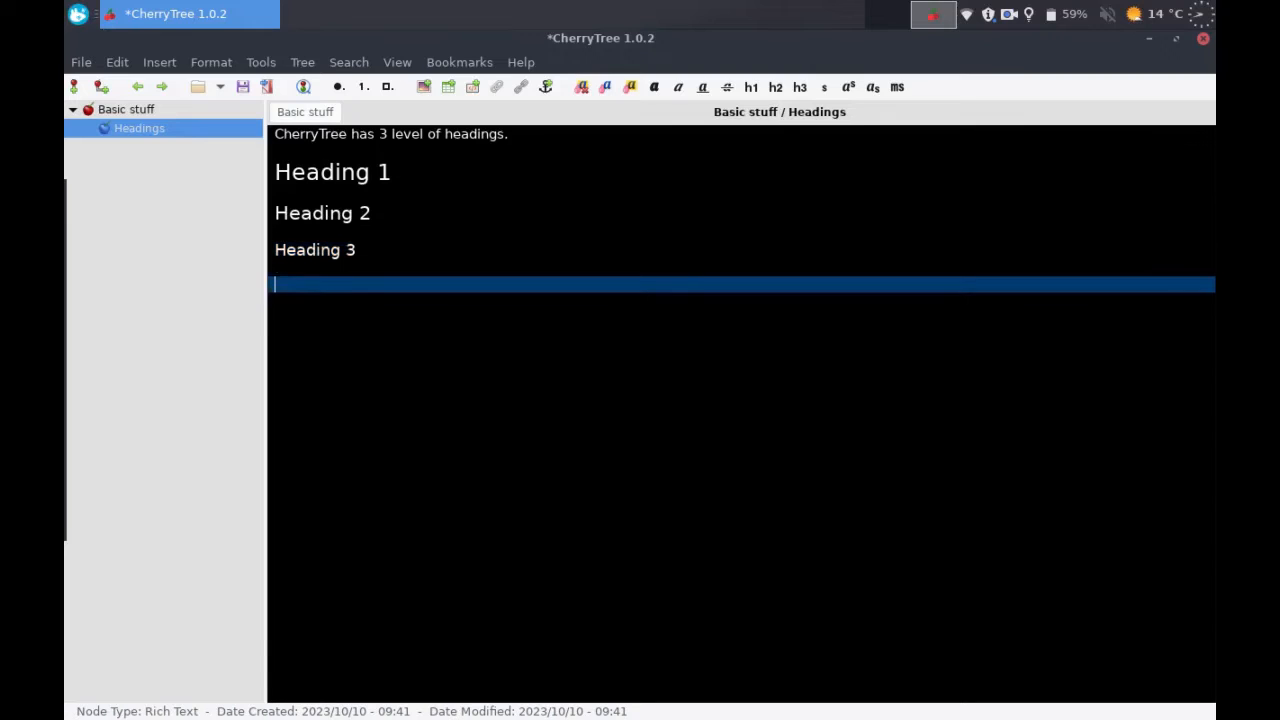
{"action": "type", "text": "You can make a se"}
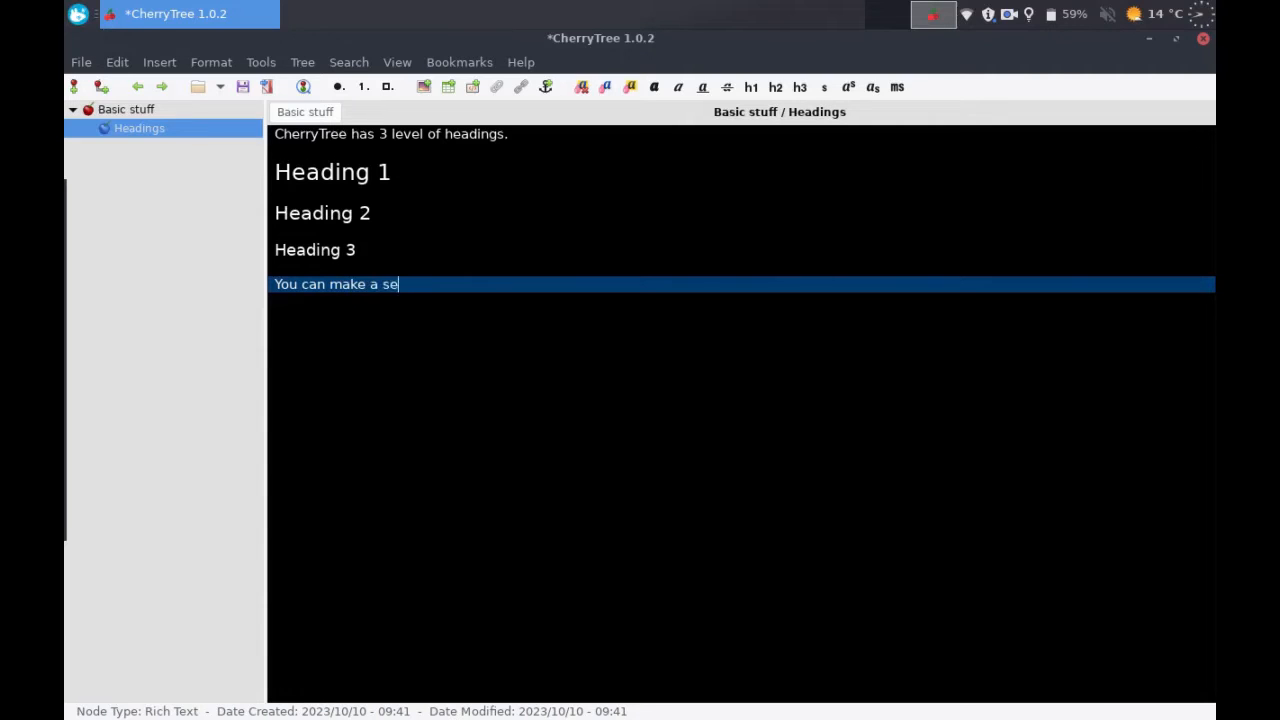
{"action": "type", "text": "lected text a heading "}
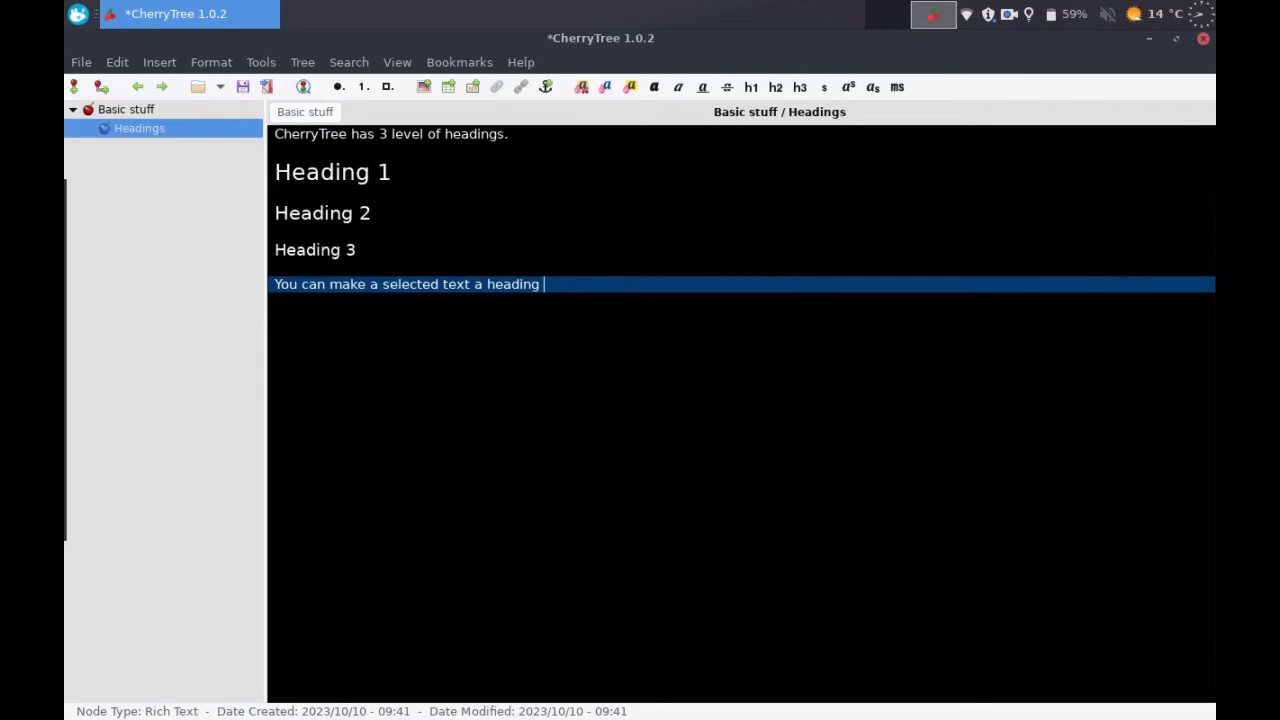
{"action": "type", "text": "with Ctrl-1 , Ctrl-2 and Ctrl-3"}
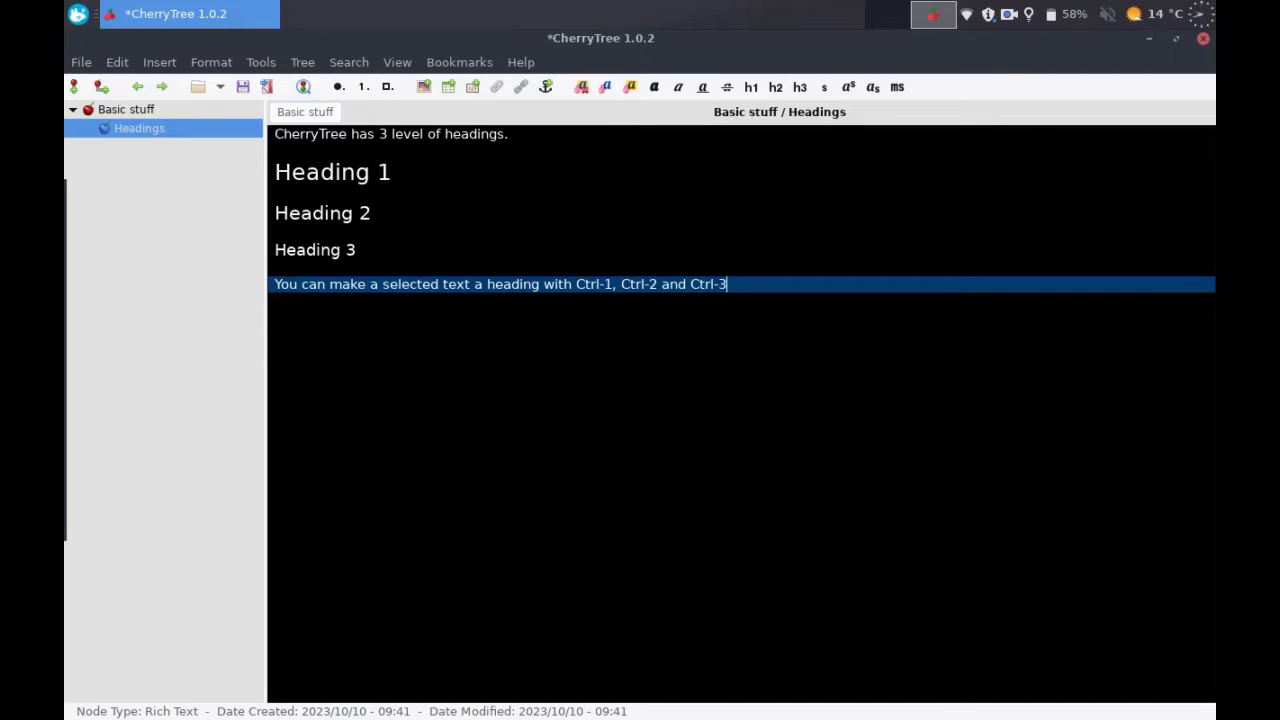
Step: Add three separate lines reading One, Two and Three below the sentence, leaving a blank line before them
{"action": "key", "text": "Return"}
{"action": "key", "text": "Return"}
{"action": "type", "text": "One"}
{"action": "key", "text": "Return"}
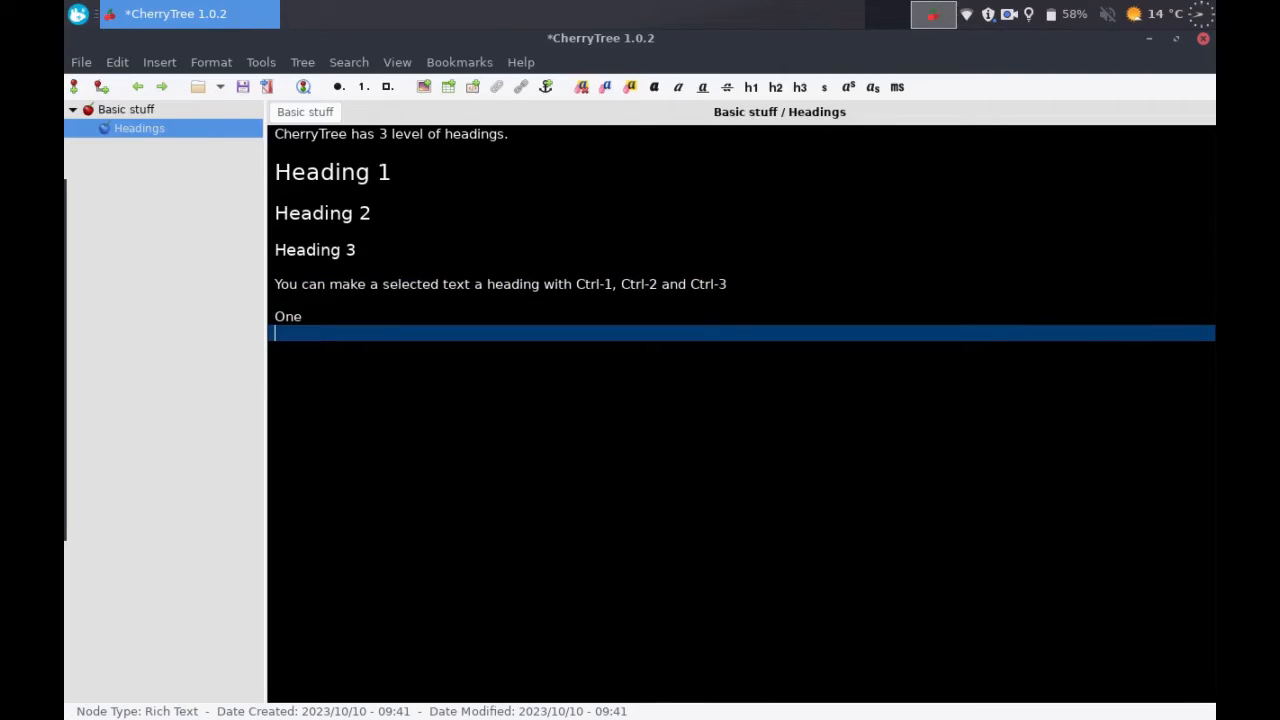
{"action": "type", "text": "Two"}
{"action": "key", "text": "Return"}
{"action": "type", "text": "Three"}
Step: Format One as a level 1, Two as a level 2 and Three as a level 3 heading, then add a line below
{"action": "key", "text": "Up"}
{"action": "key", "text": "Up"}
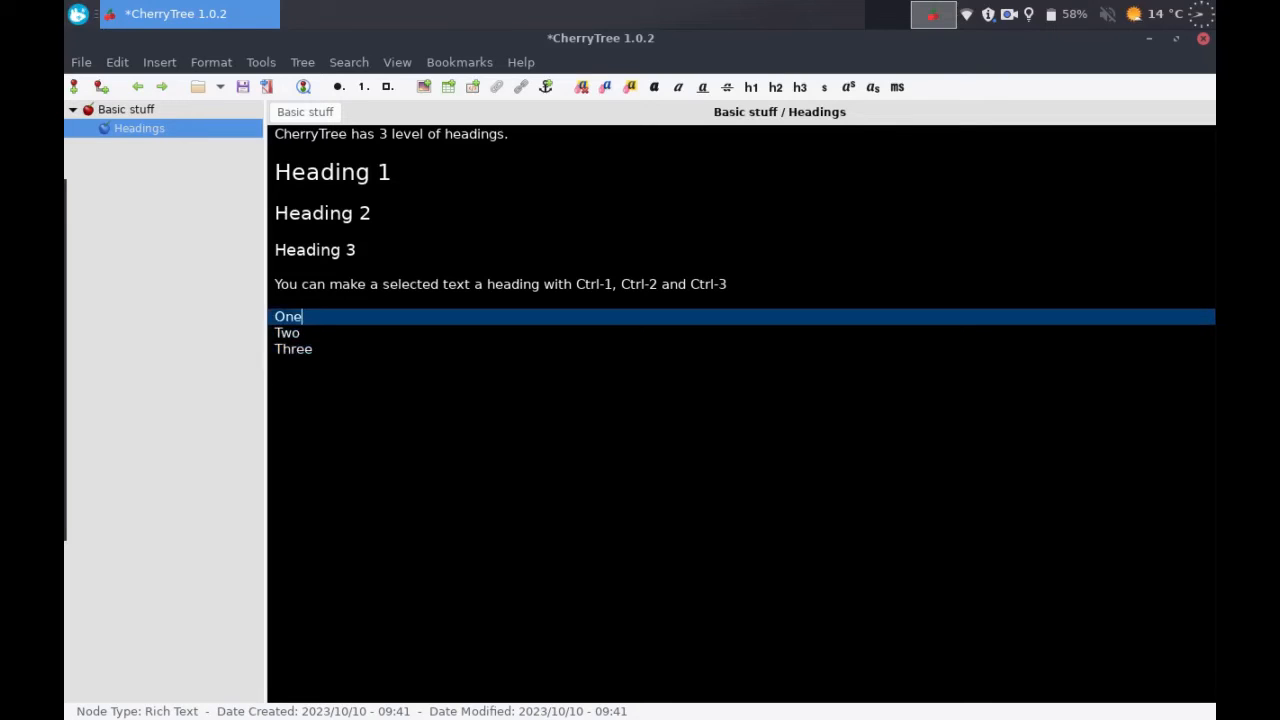
{"action": "key", "text": "shift+Home"}
{"action": "key", "text": "ctrl+1"}
{"action": "key", "text": "Down"}
{"action": "key", "text": "shift+Home"}
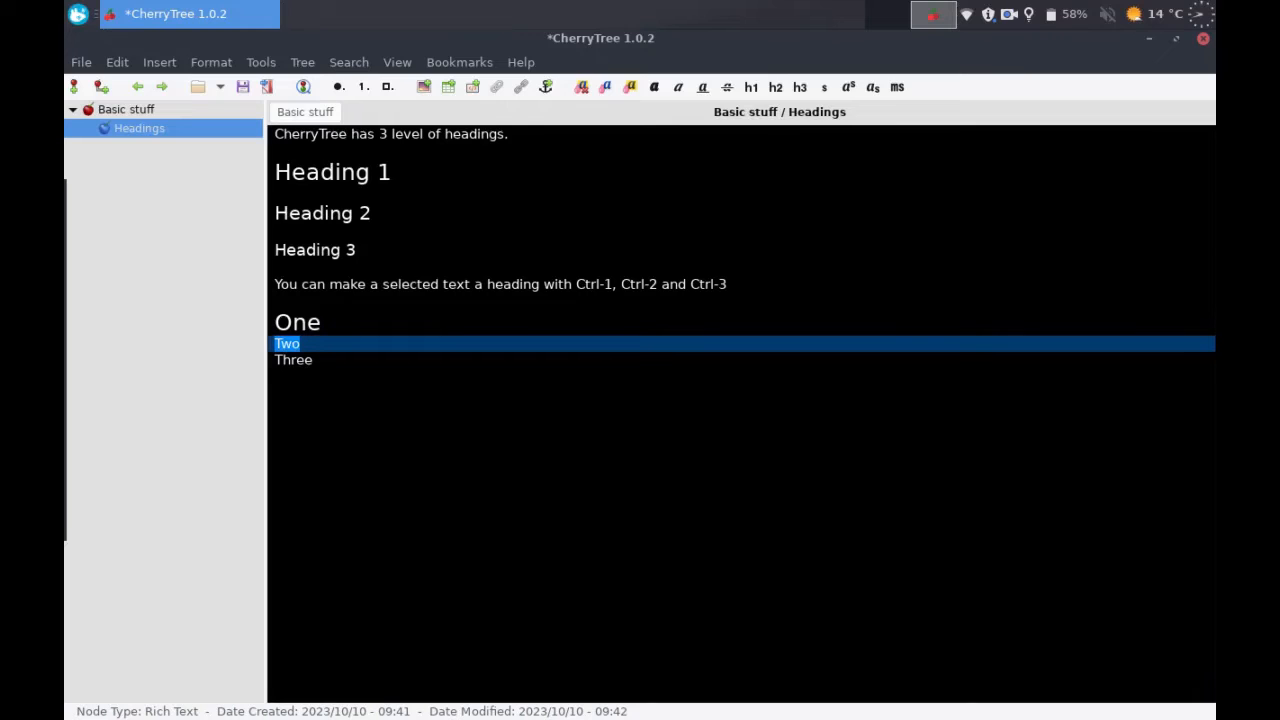
{"action": "key", "text": "ctrl+2"}
{"action": "key", "text": "Down"}
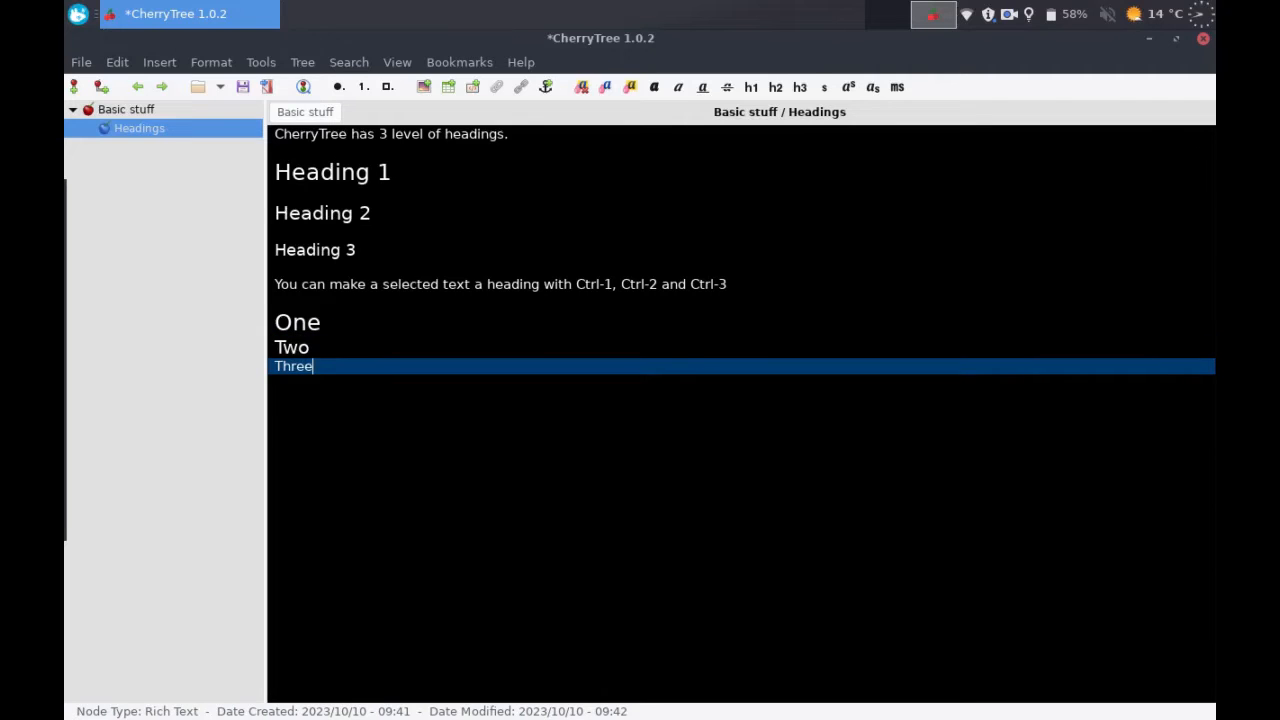
{"action": "key", "text": "shift+Home"}
{"action": "key", "text": "ctrl+3"}
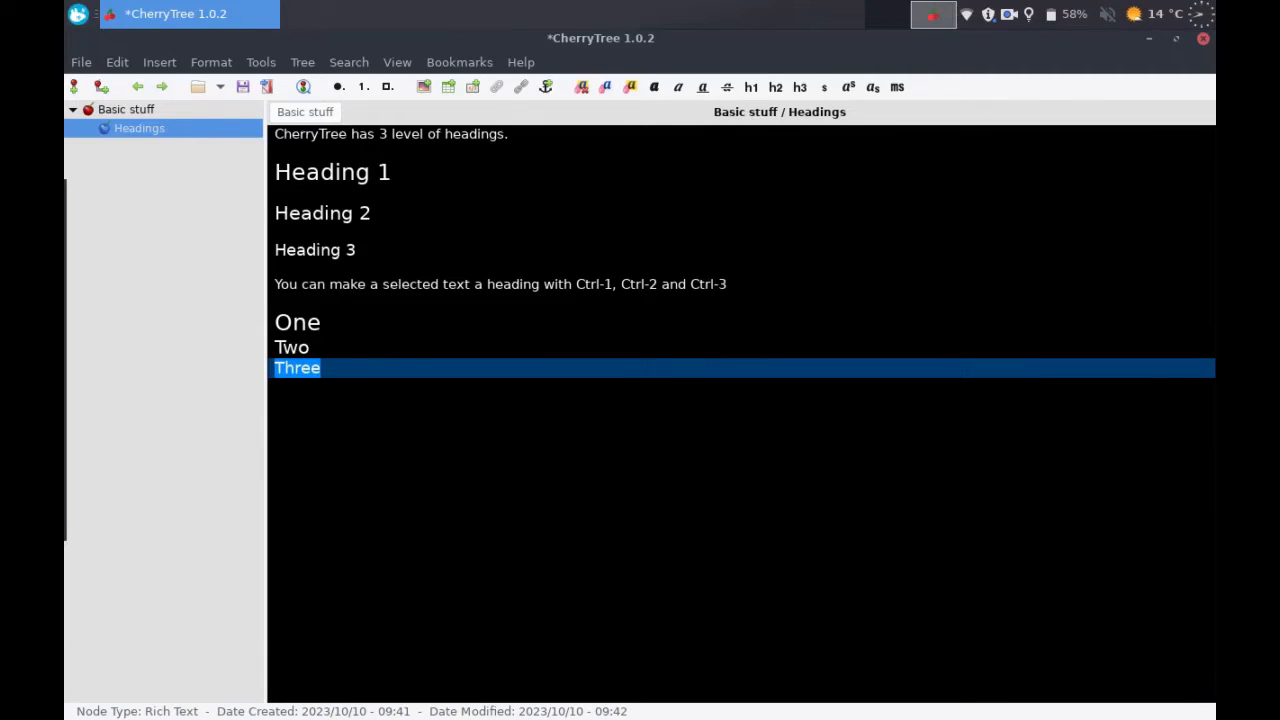
{"action": "left_click", "coordinate": [614, 369]}
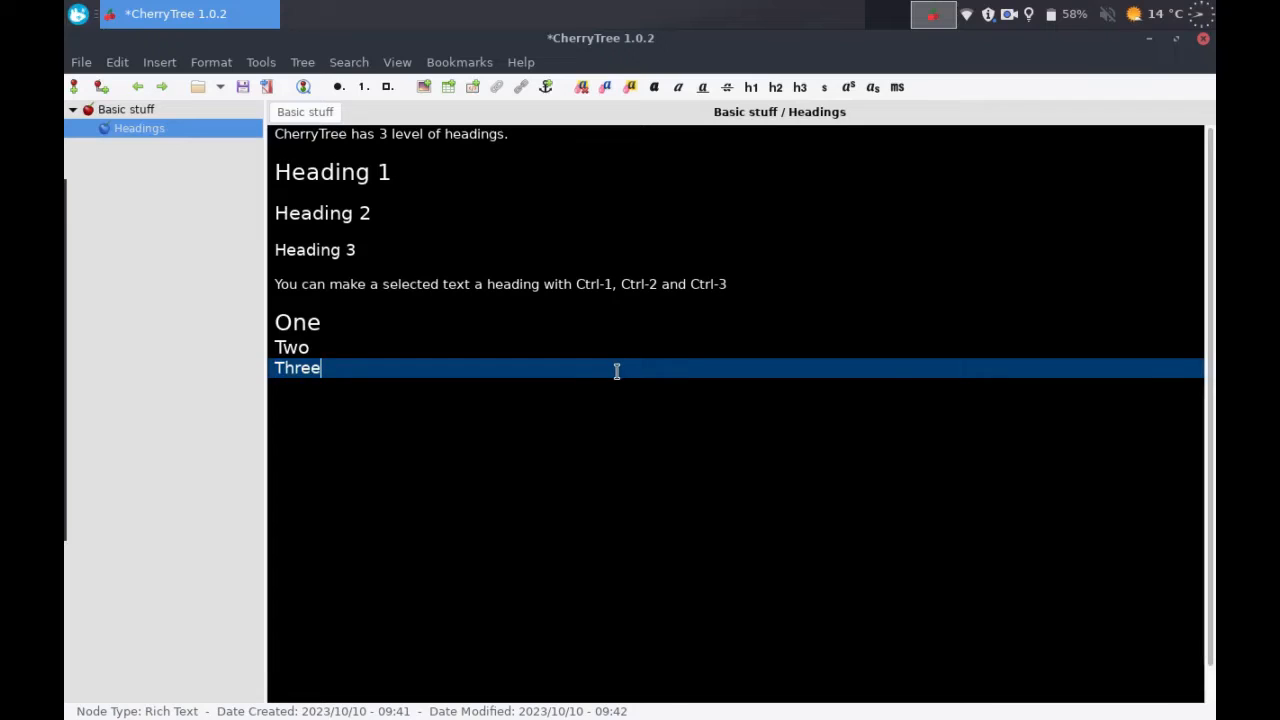
{"action": "key", "text": "Return"}
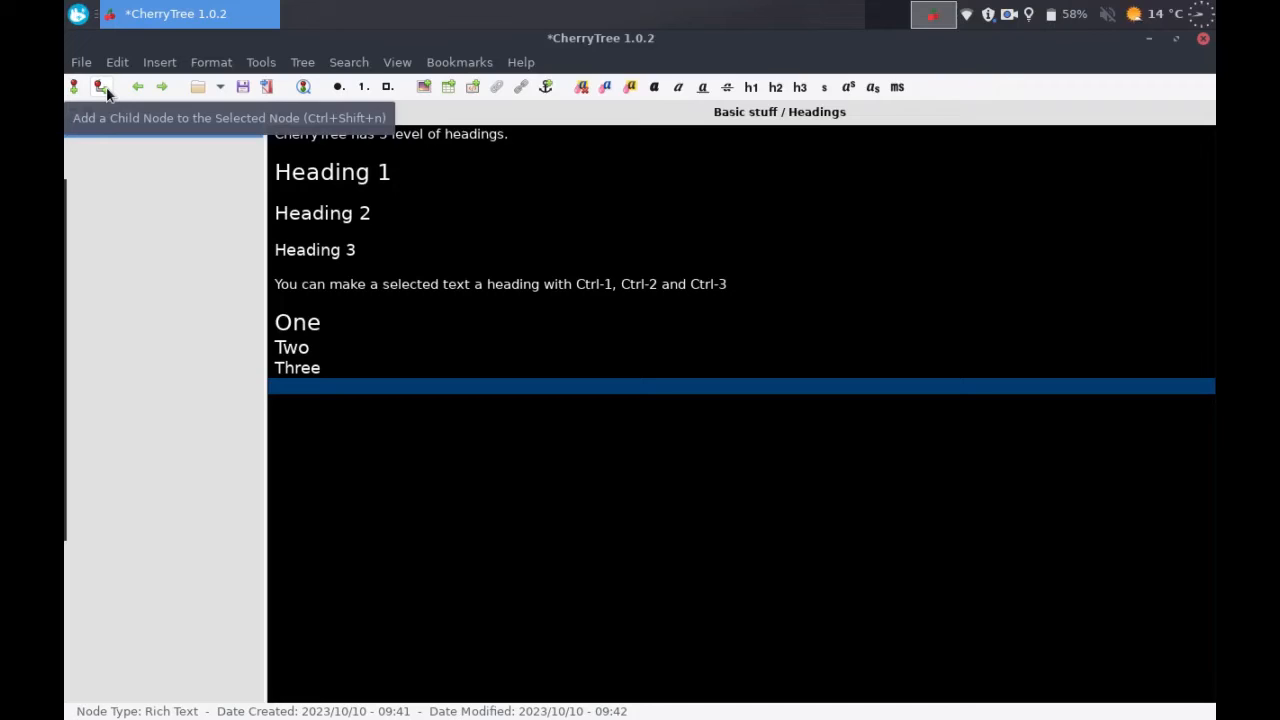
Step: Add a second rich text child node named Text formatting under Basic stuff
{"action": "left_click", "coordinate": [99, 116]}
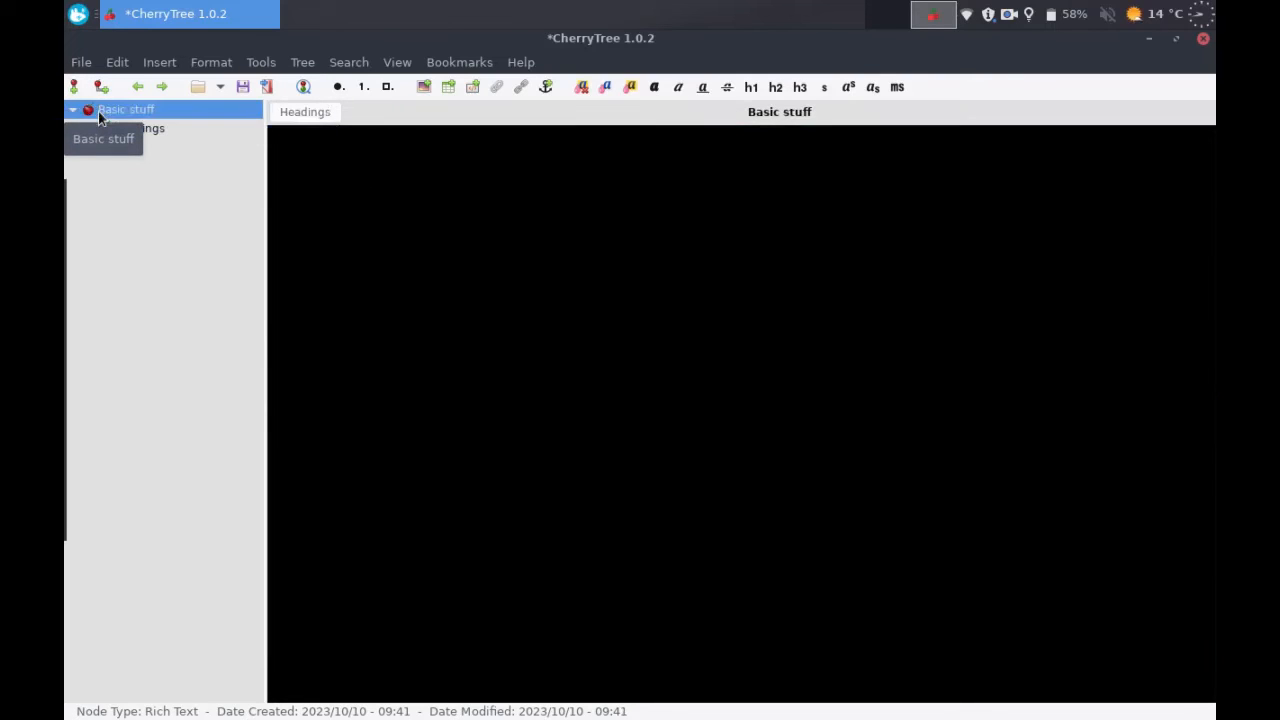
{"action": "left_click", "coordinate": [101, 87]}
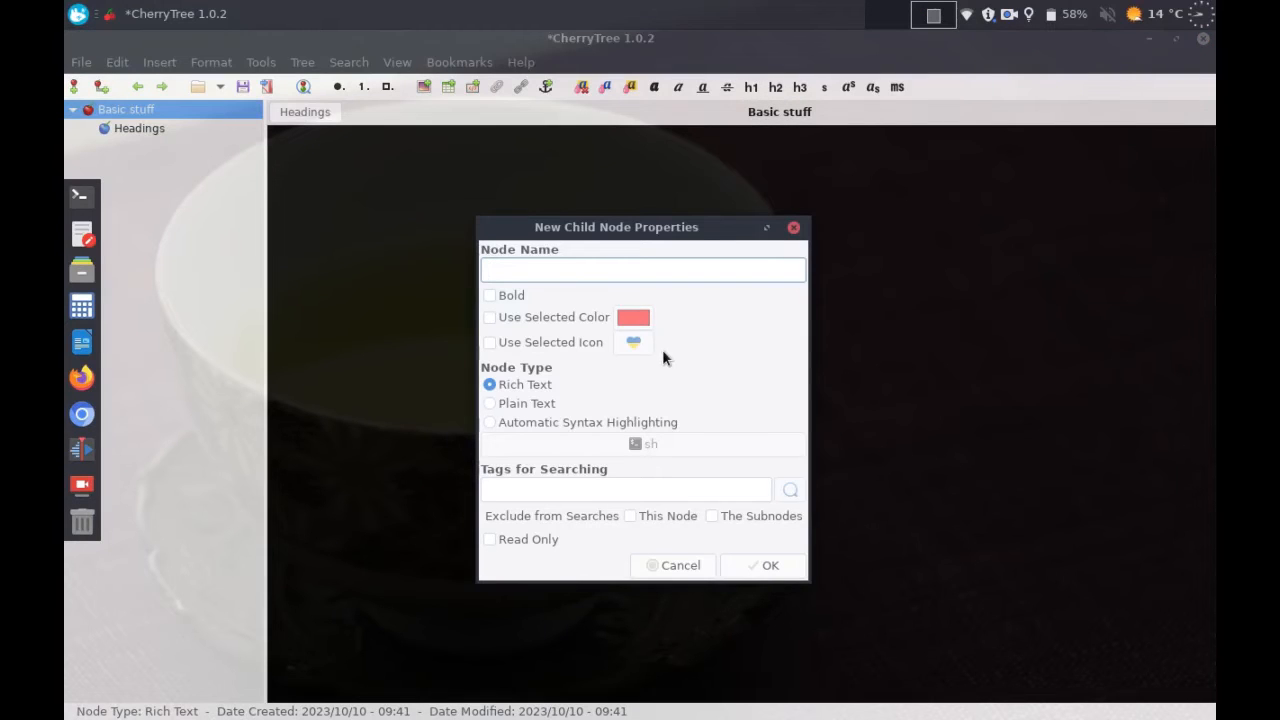
{"action": "type", "text": "Text formatting"}
{"action": "key", "text": "Return"}
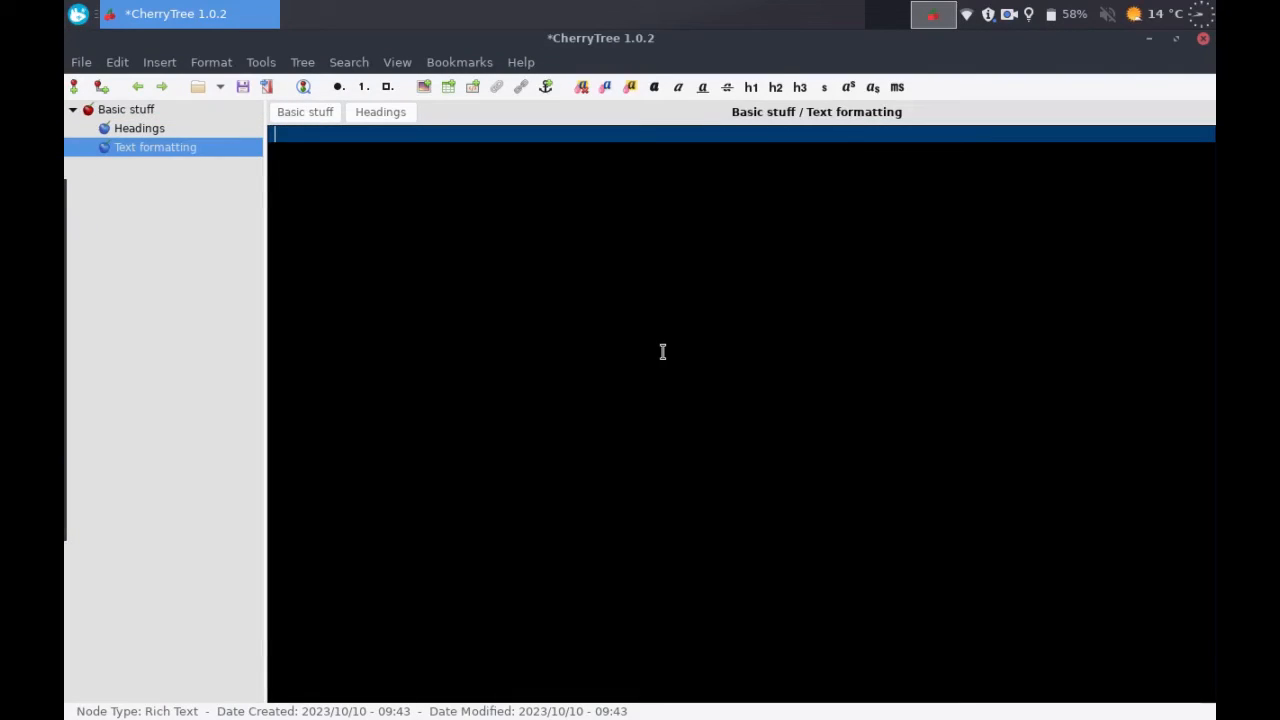
Step: Write "Text formatting facilities" in the Text formatting node as a level 1 heading
{"action": "type", "text": "Text formatting facilities"}
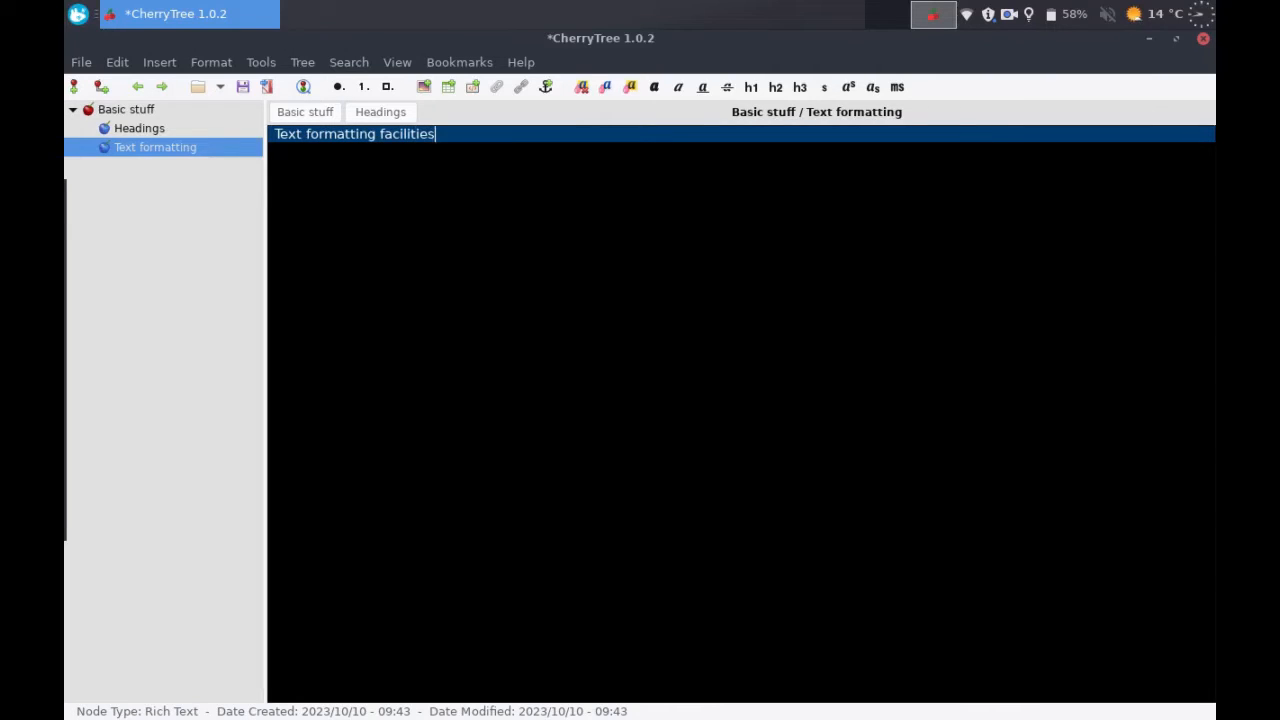
{"action": "key", "text": "ctrl+1"}
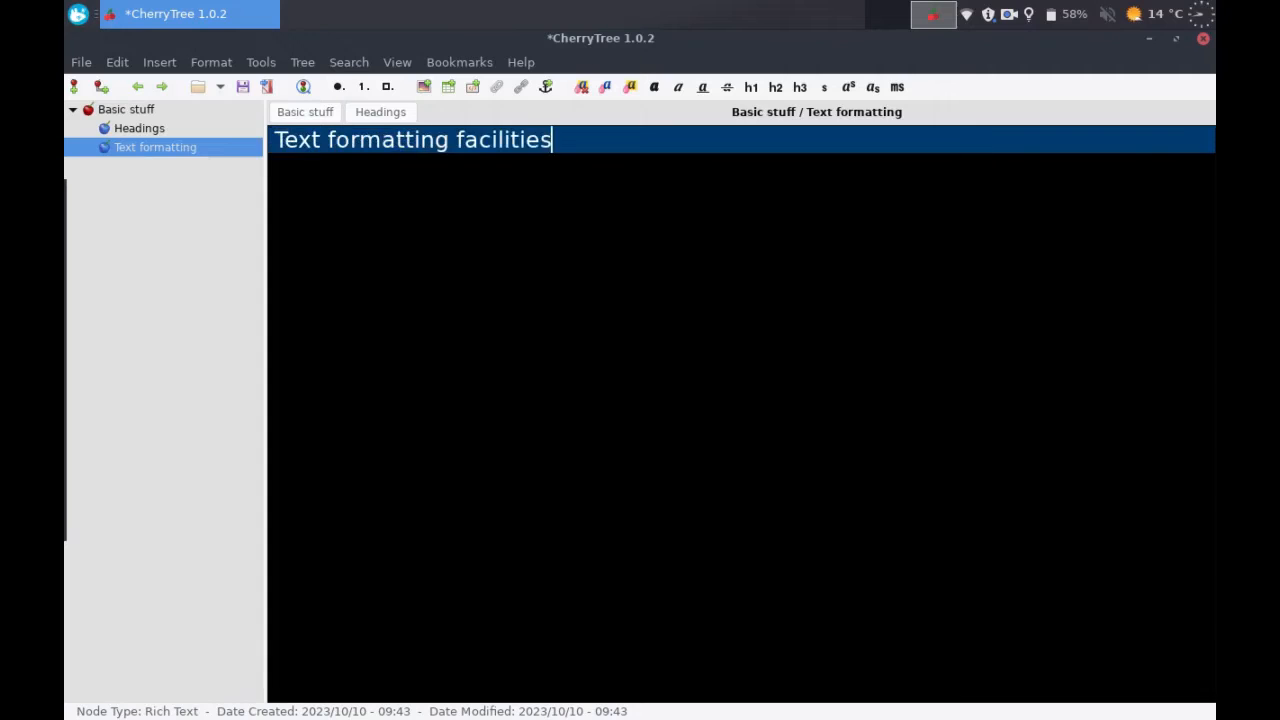
{"action": "key", "text": "Return"}
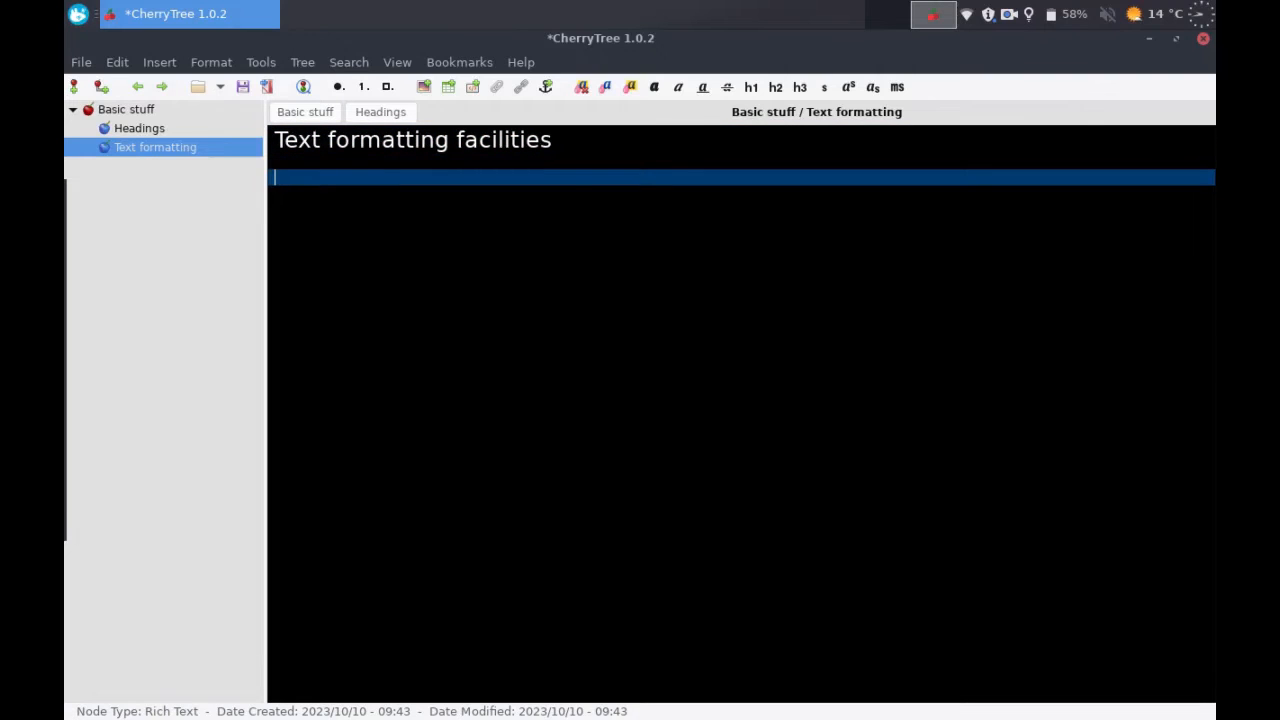
Step: Write "This is a sample paragraph." below the heading and make the word "This" bold
{"action": "type", "text": "This is a sample para"}
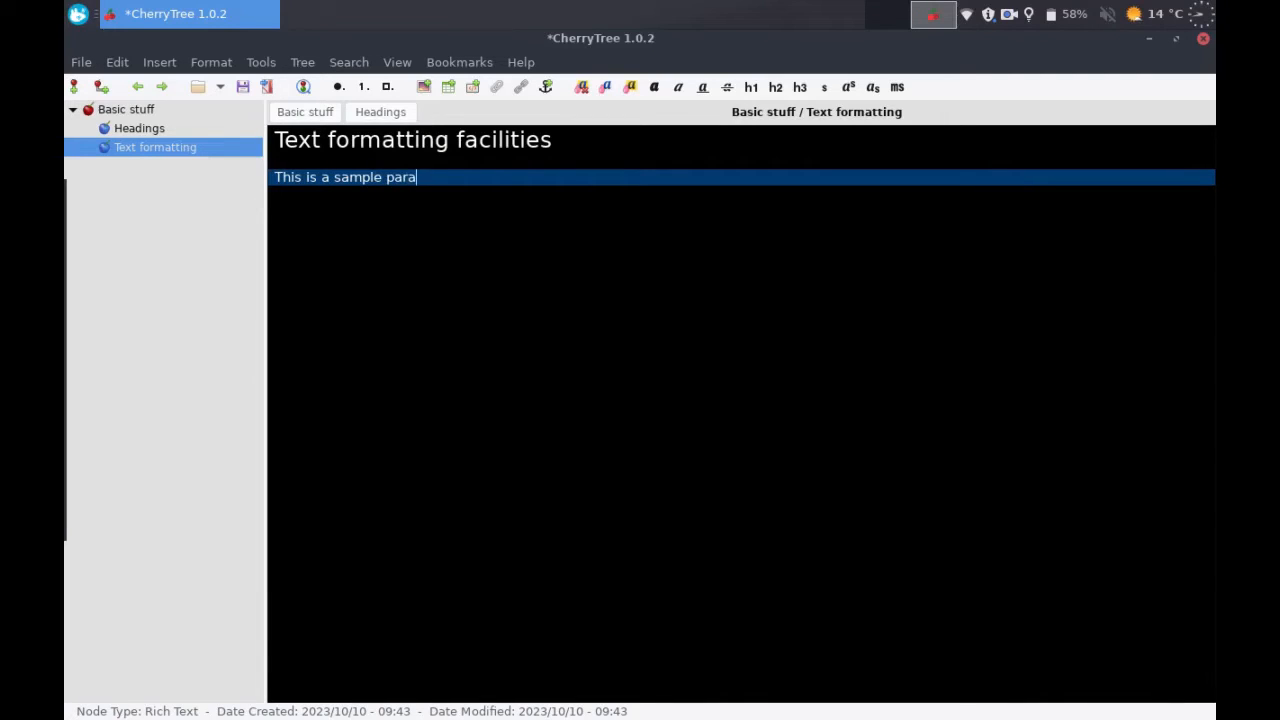
{"action": "type", "text": "graph."}
{"action": "key", "text": "shift+End"}
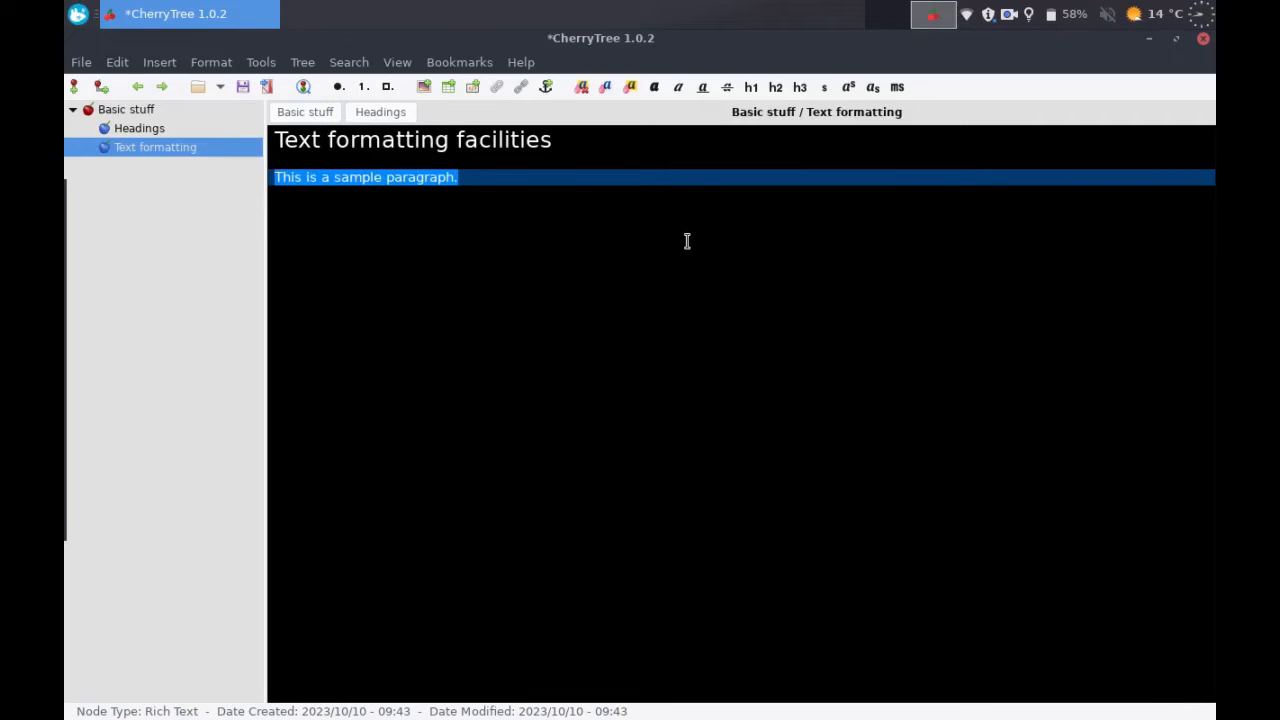
{"action": "left_click", "coordinate": [697, 177]}
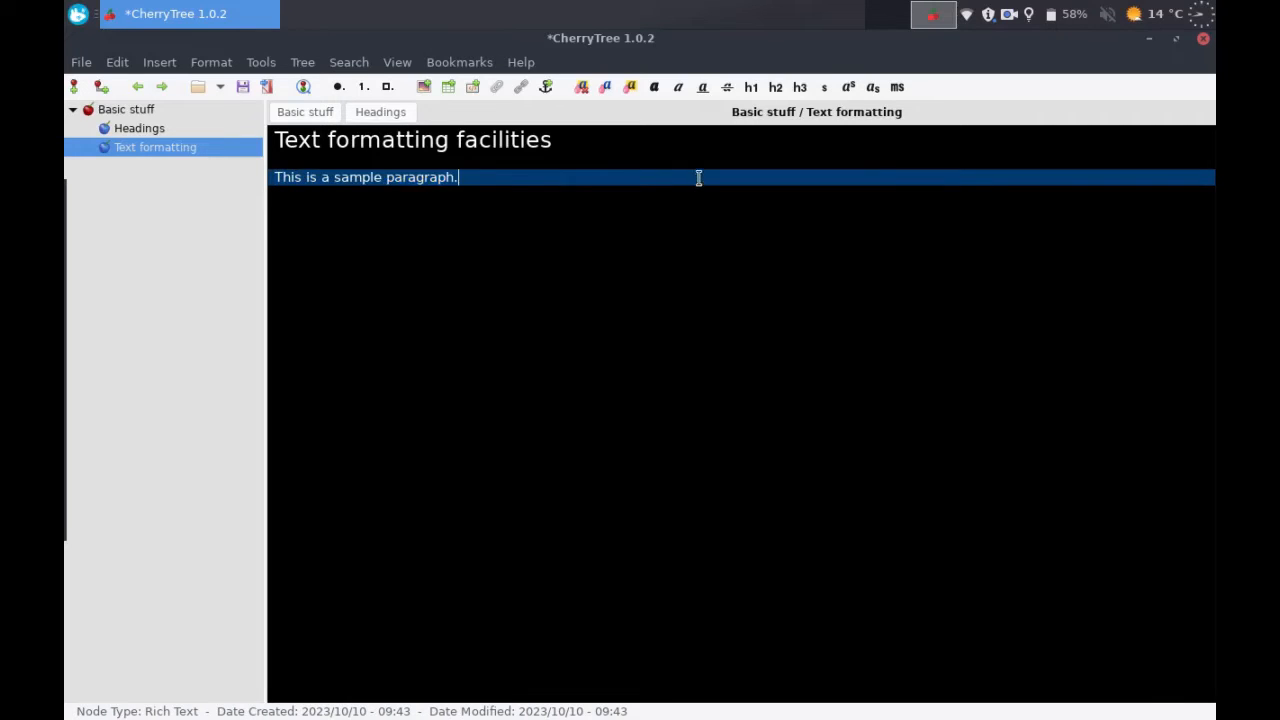
{"action": "double_click", "coordinate": [285, 177]}
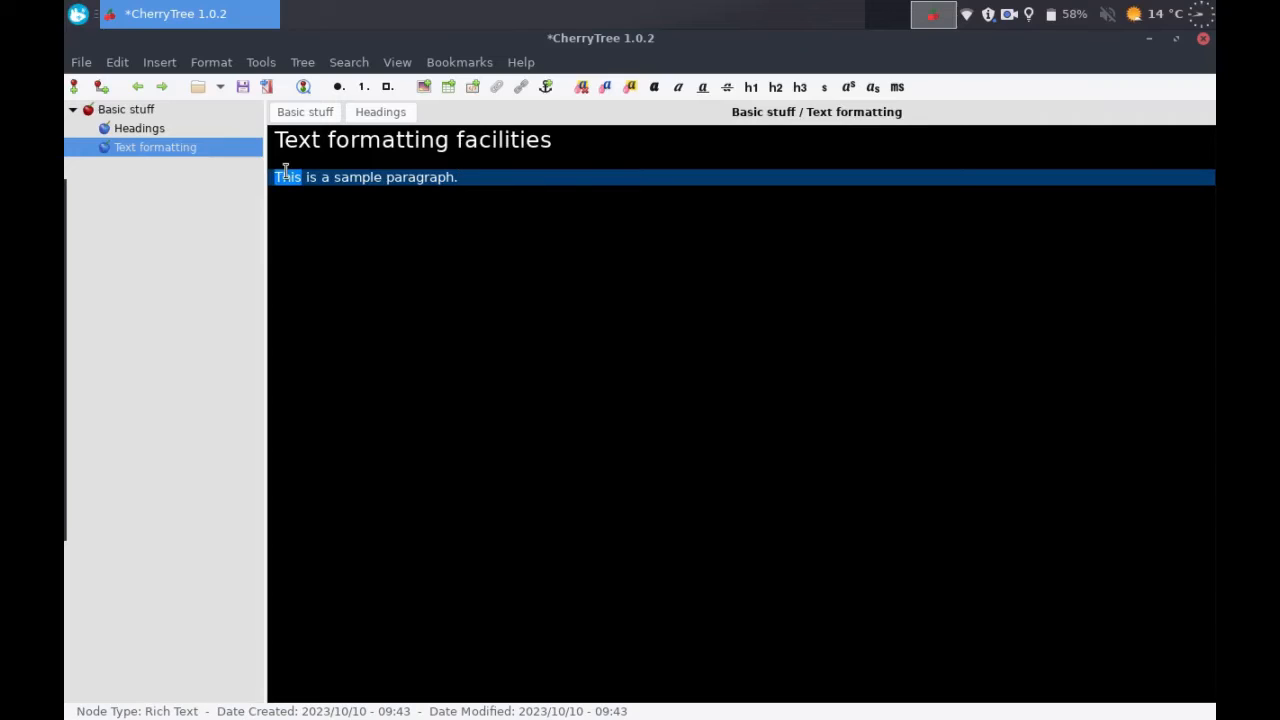
{"action": "left_click", "coordinate": [656, 88]}
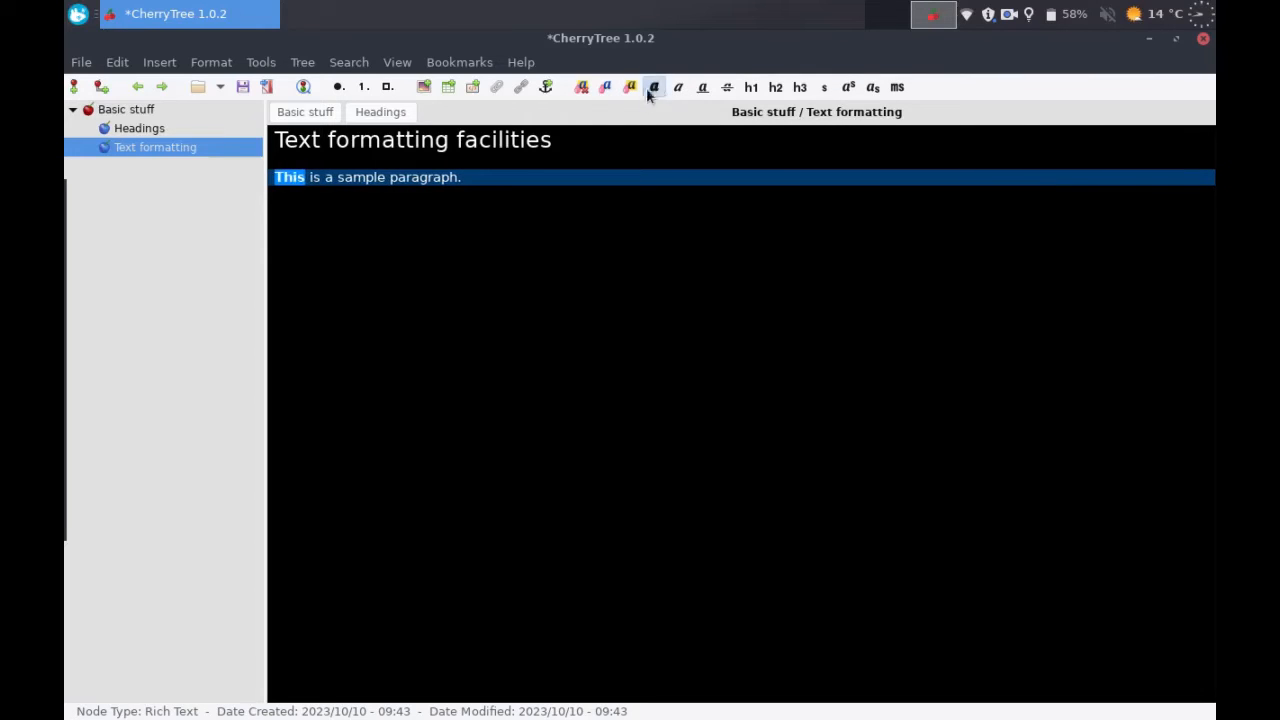
Step: Italicise the word "sample" and underline the word "paragraph" in the sample sentence
{"action": "left_click", "coordinate": [352, 177]}
{"action": "double_click", "coordinate": [352, 177]}
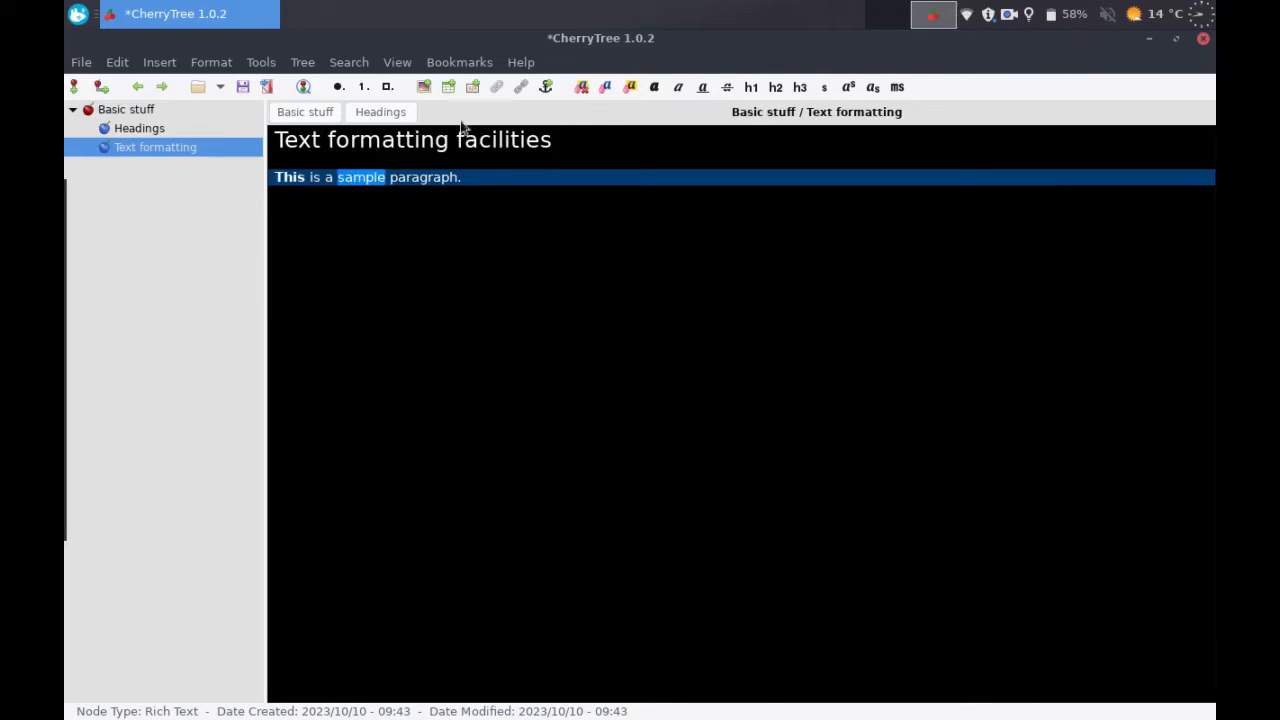
{"action": "left_click", "coordinate": [678, 87]}
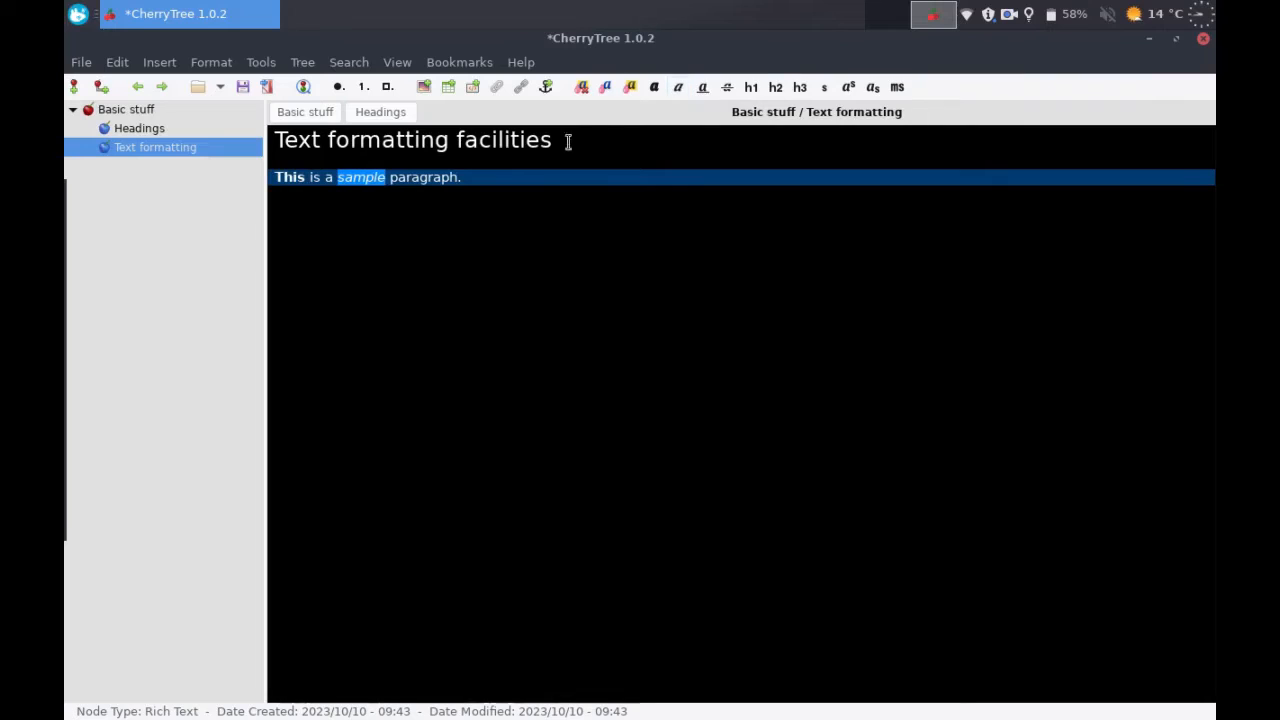
{"action": "double_click", "coordinate": [423, 177]}
{"action": "left_click", "coordinate": [703, 86]}
Step: Append "That was bold, italic and underline formatting." to the sample paragraph and leave a blank line below it
{"action": "left_click", "coordinate": [620, 173]}
{"action": "type", "text": "Tha"}
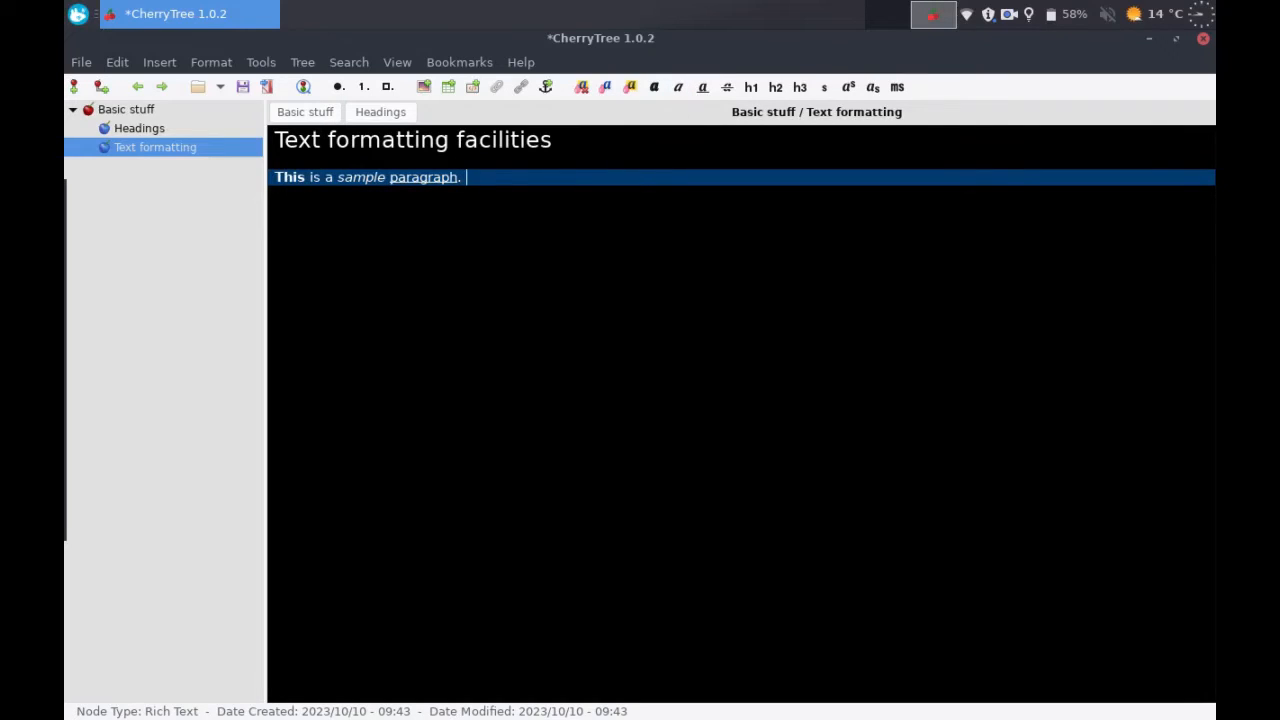
{"action": "type", "text": "t was bold, itali"}
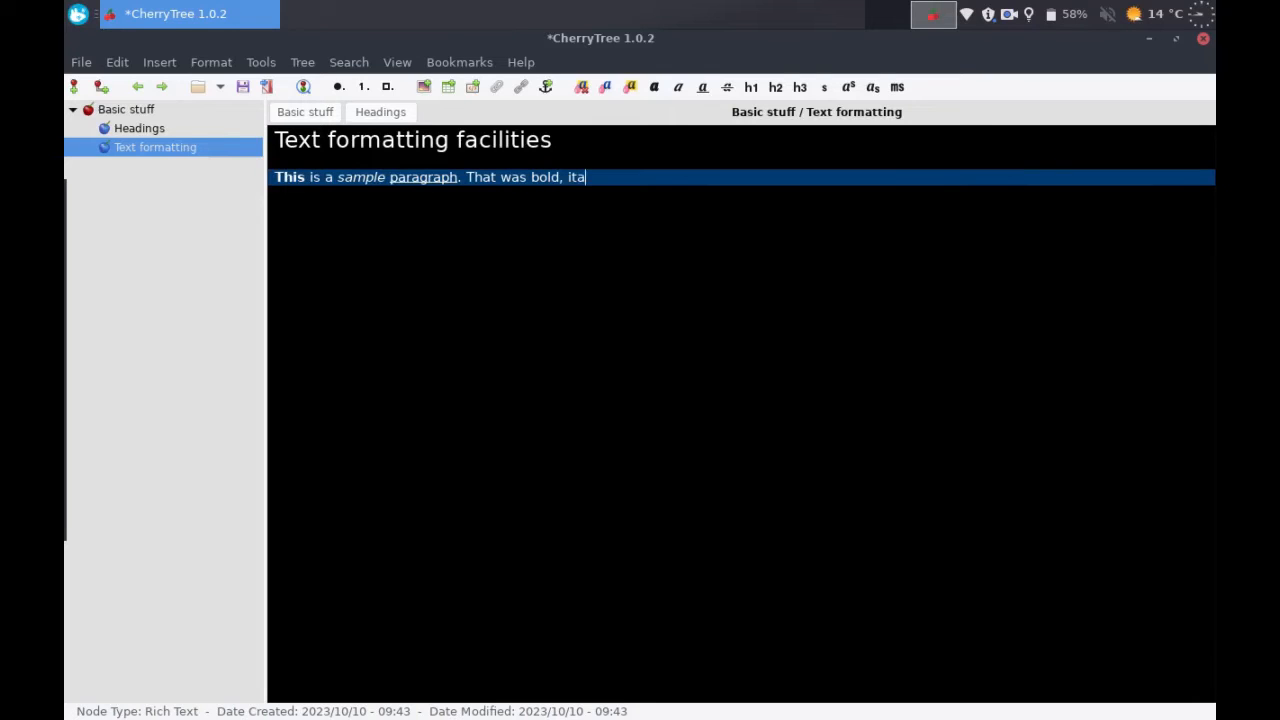
{"action": "type", "text": "c and underline formatting."}
{"action": "key", "text": "Return"}
{"action": "key", "text": "Return"}
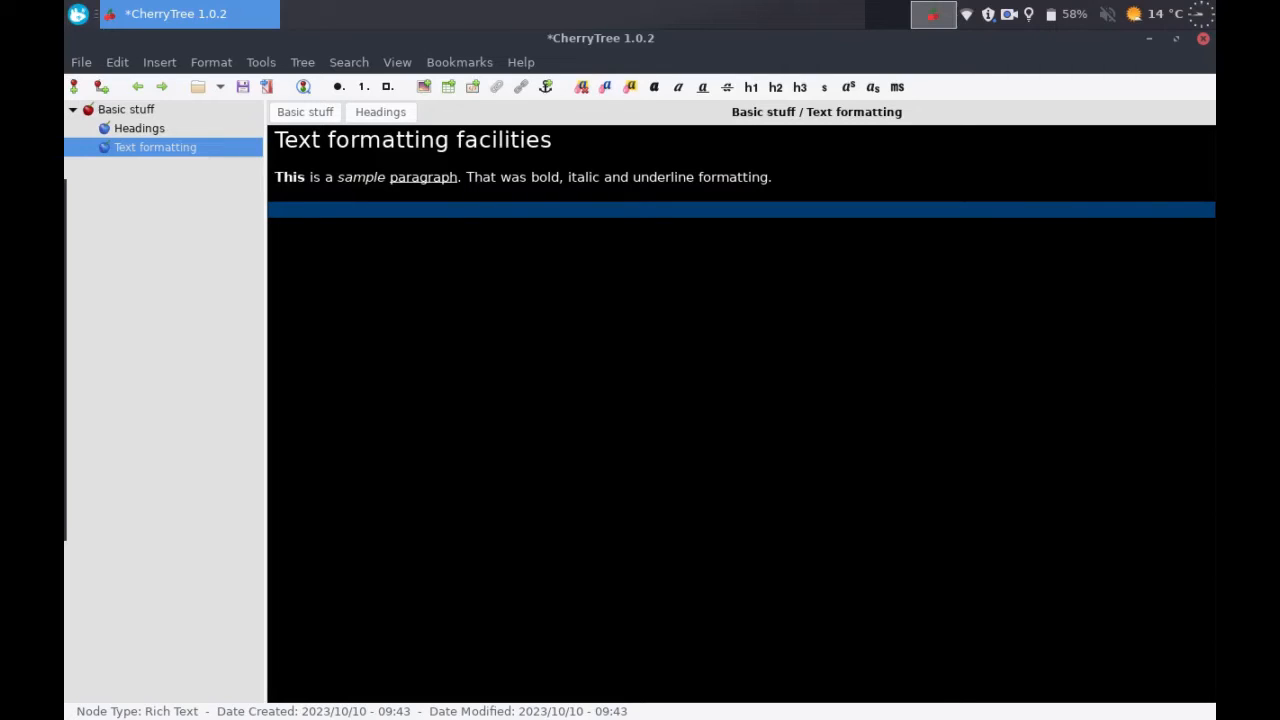
Step: Write the line "Some more formatting:" below the sample paragraph, followed by a blank line
{"action": "type", "text": "Some more forma"}
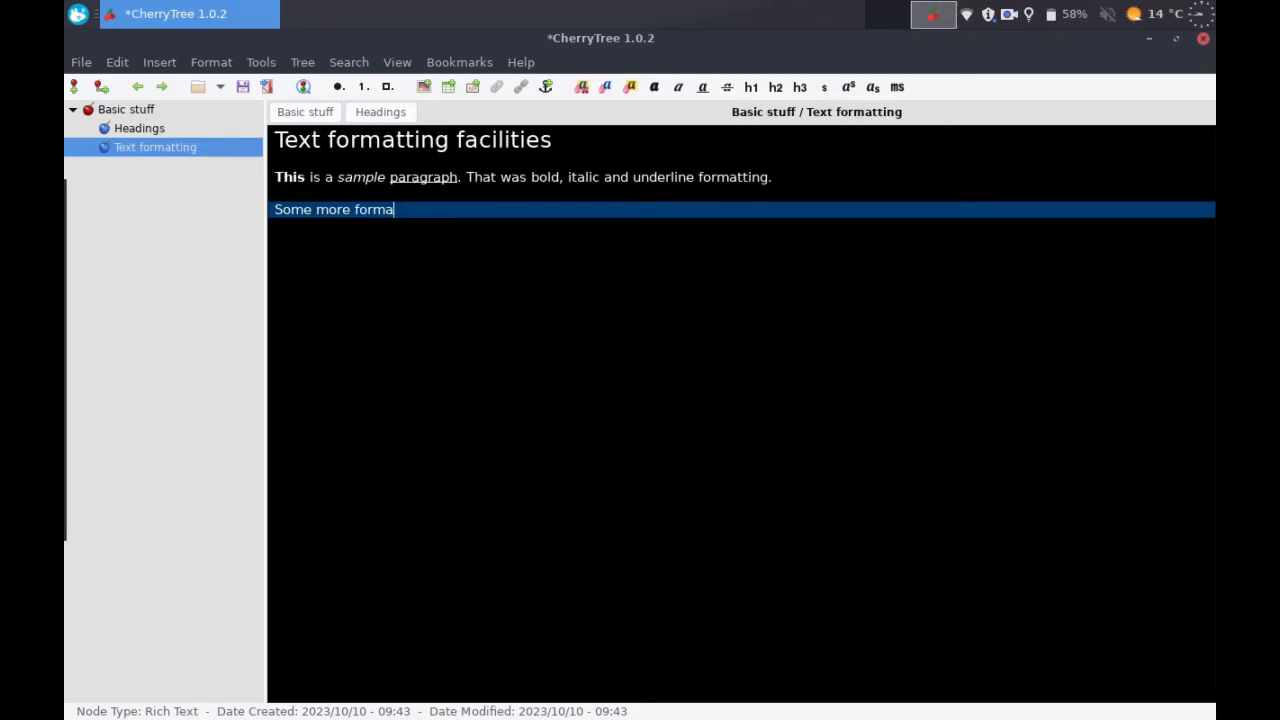
{"action": "type", "text": "tting:"}
{"action": "key", "text": "Return"}
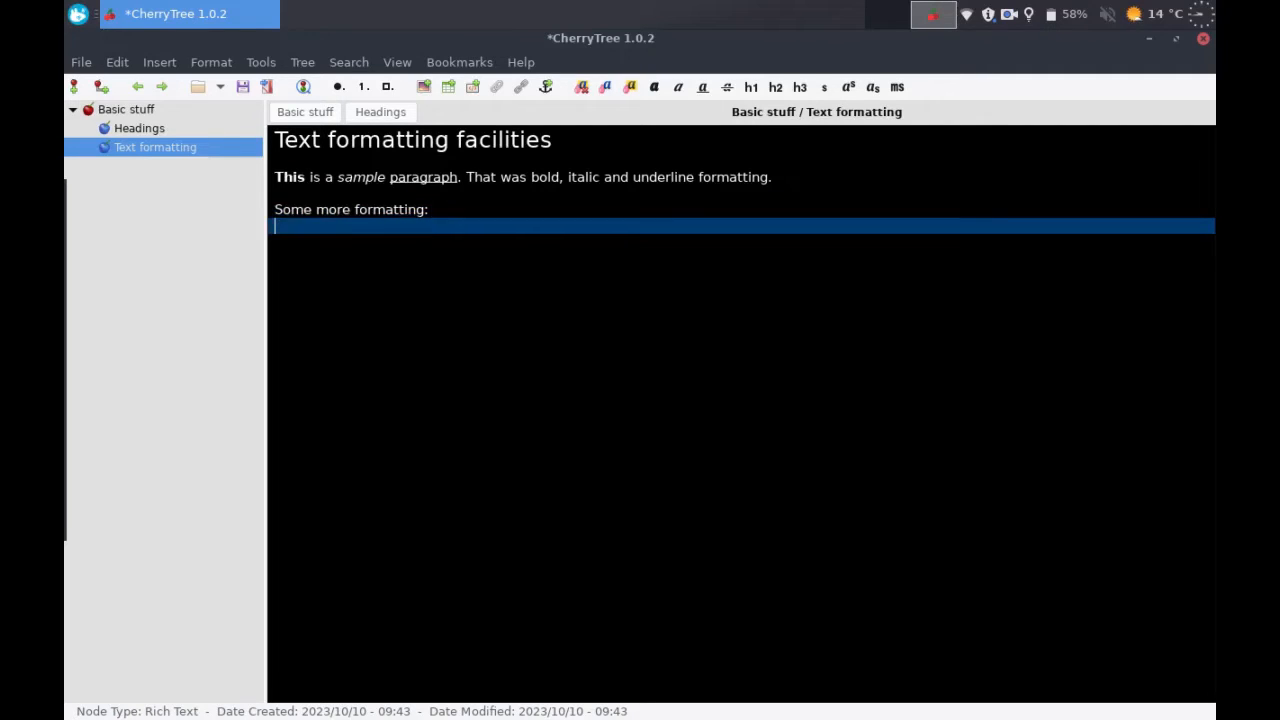
{"action": "key", "text": "Return"}
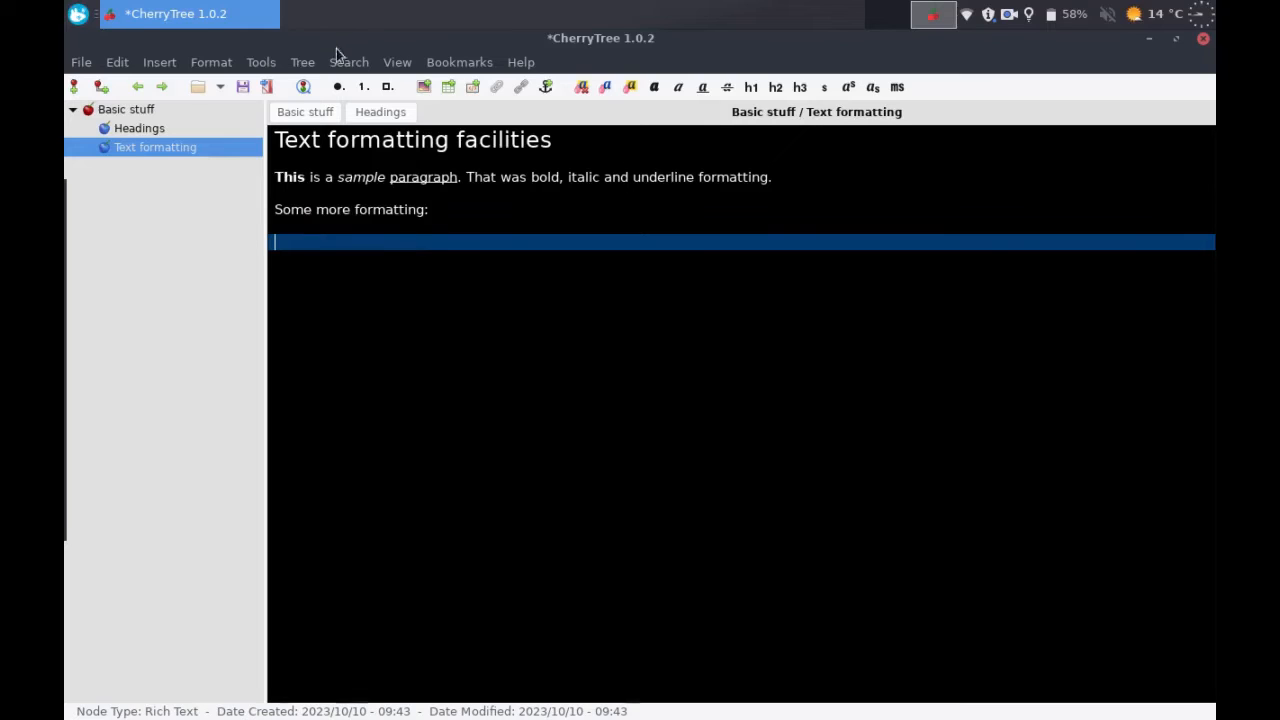
Step: Create a bulleted list with the items "This is a bulleted list item", "This is another" and "And this is another"
{"action": "left_click", "coordinate": [338, 87]}
{"action": "type", "text": "This is a bull"}
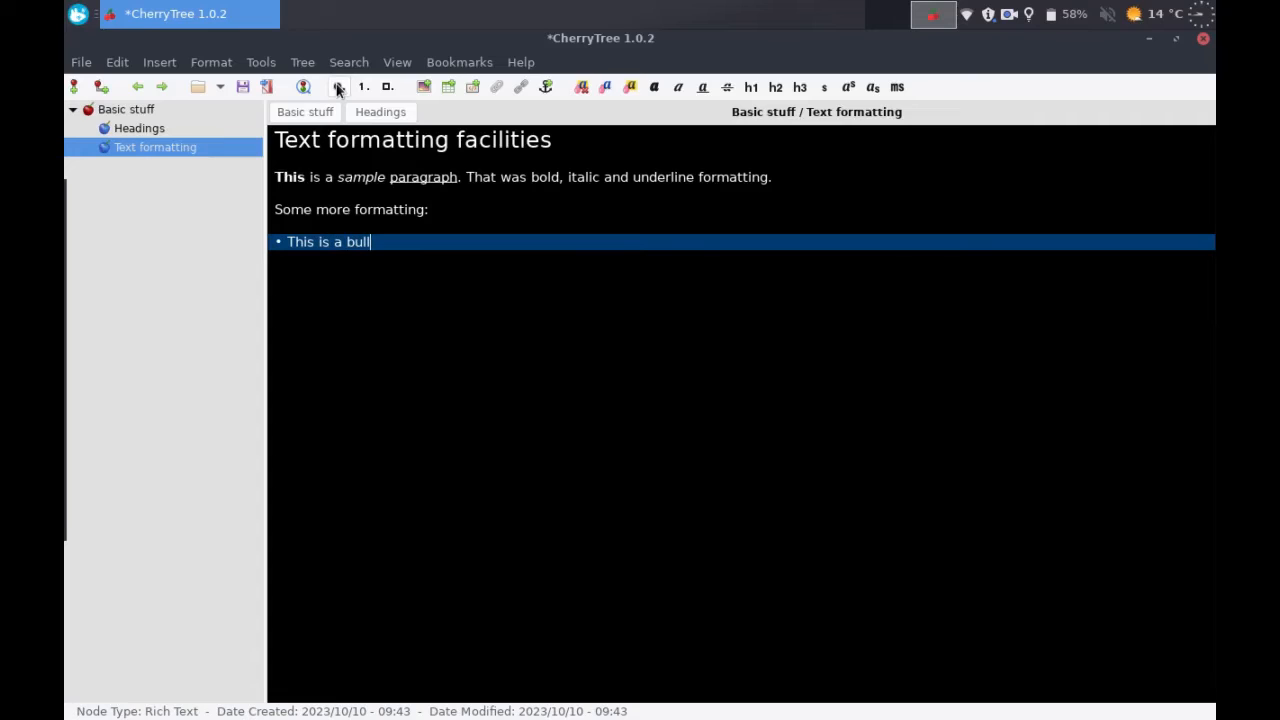
{"action": "type", "text": "eted list item"}
{"action": "key", "text": "Return"}
{"action": "type", "text": "This"}
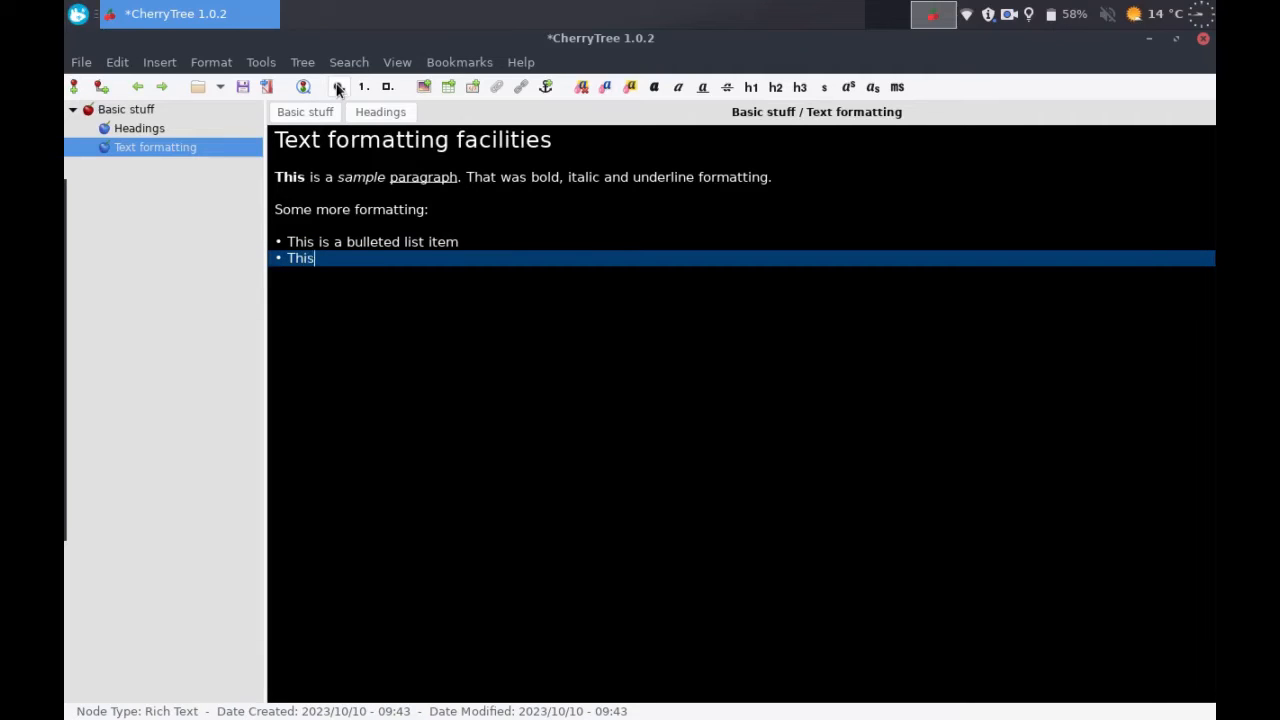
{"action": "type", "text": " is another"}
{"action": "key", "text": "Return"}
{"action": "type", "text": "And this is"}
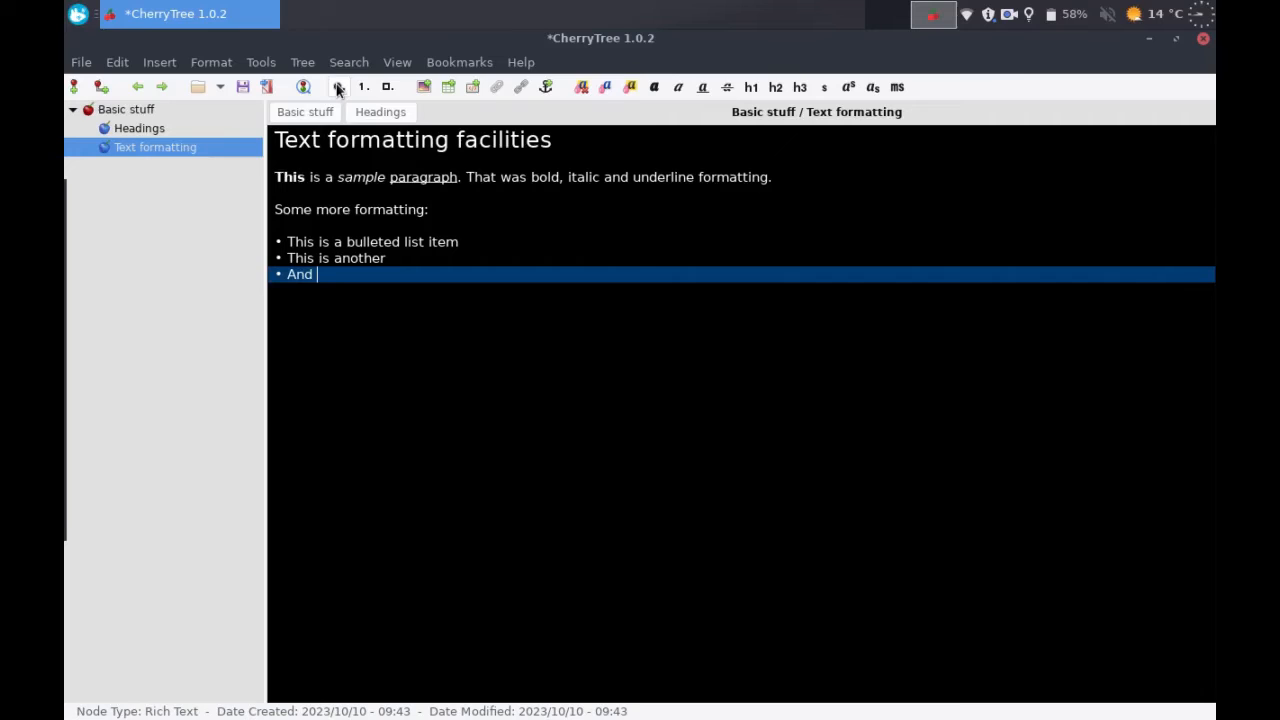
{"action": "type", "text": "nother"}
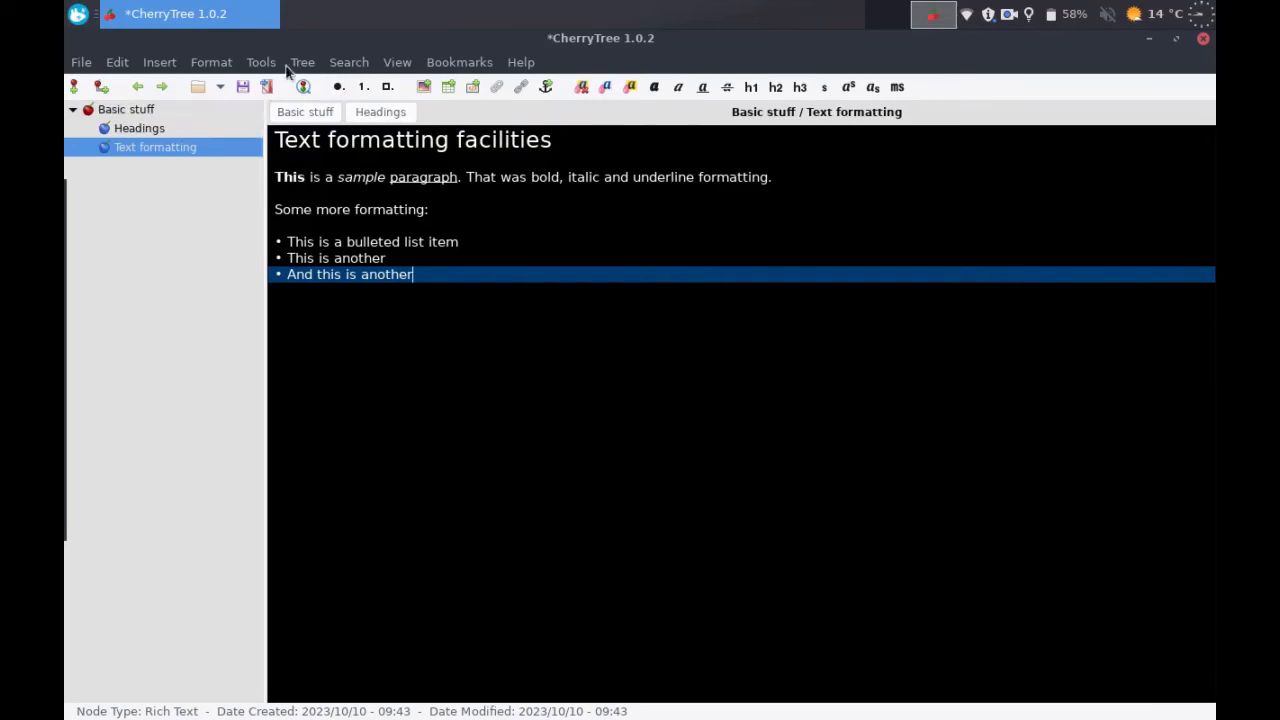
Step: Format the word "item" in the first bullet as small text
{"action": "left_click", "coordinate": [446, 242]}
{"action": "double_click", "coordinate": [446, 242]}
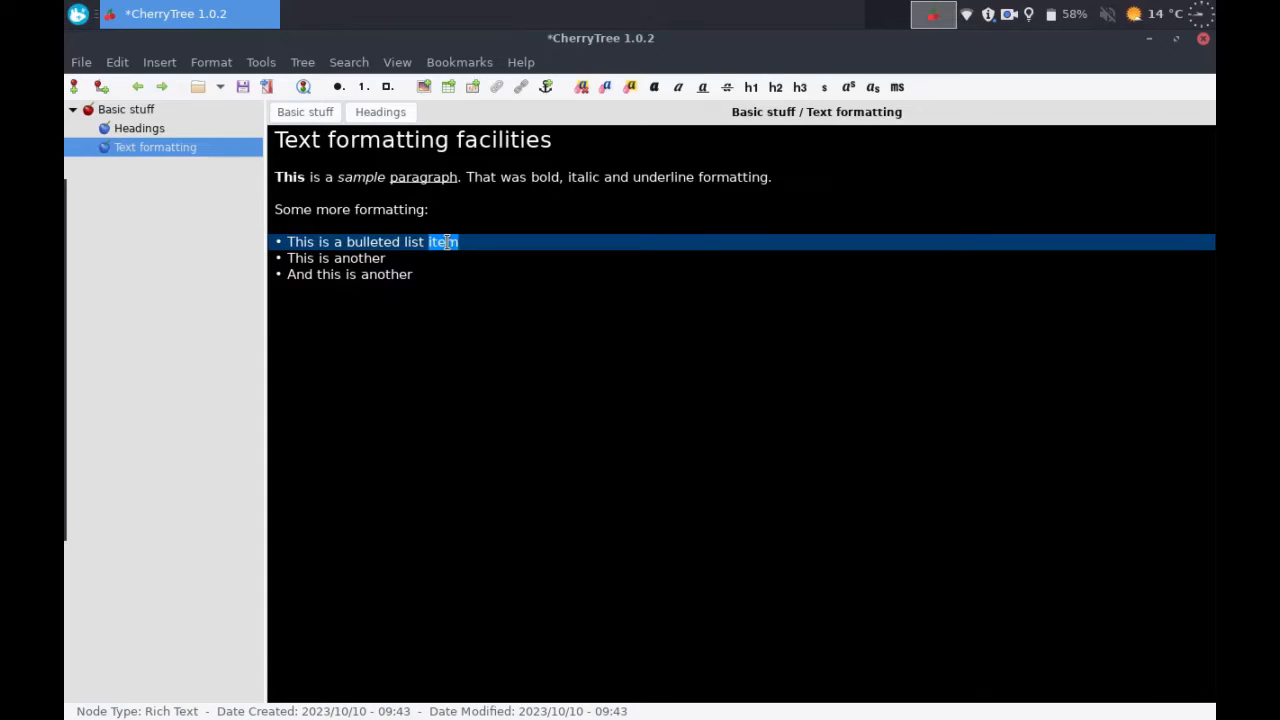
{"action": "left_click", "coordinate": [824, 88]}
{"action": "left_click", "coordinate": [647, 242]}
Step: Add a fourth bullet reading "x2" and format its 2 as superscript
{"action": "left_click", "coordinate": [452, 277]}
{"action": "key", "text": "Return"}
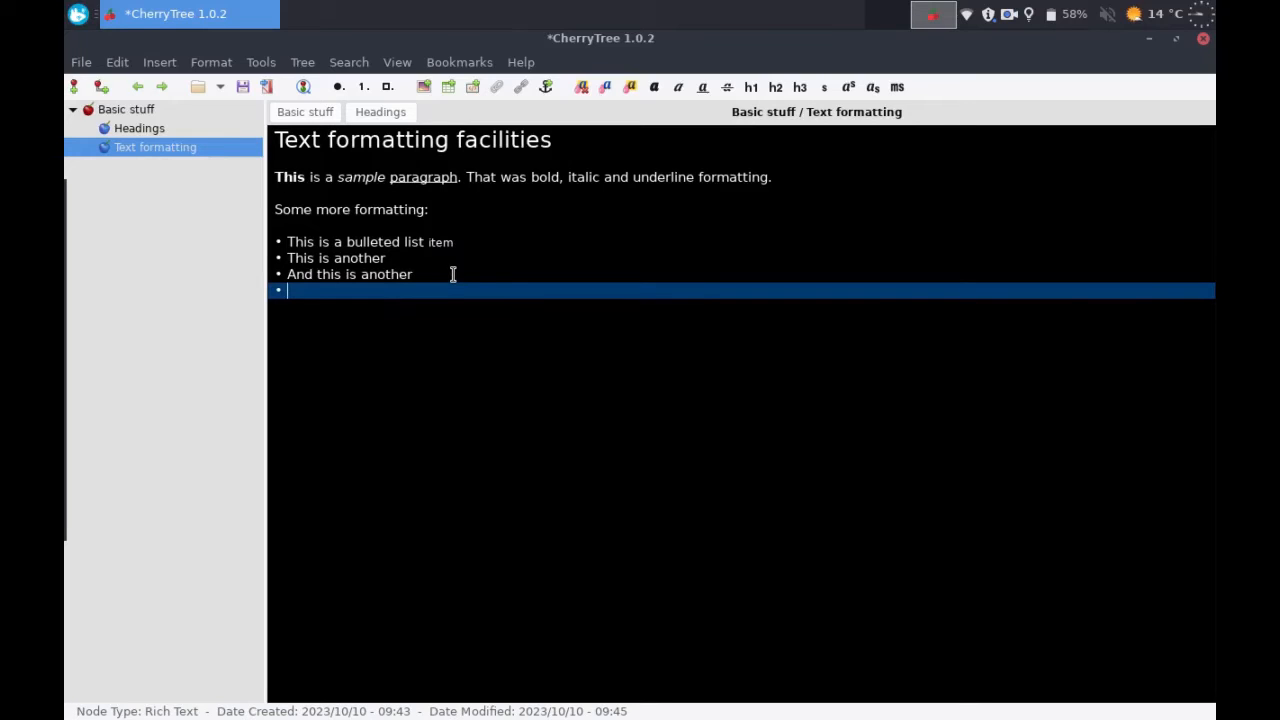
{"action": "type", "text": "x2"}
{"action": "key", "text": "shift+Left"}
{"action": "left_click", "coordinate": [848, 87]}
{"action": "left_click", "coordinate": [593, 290]}
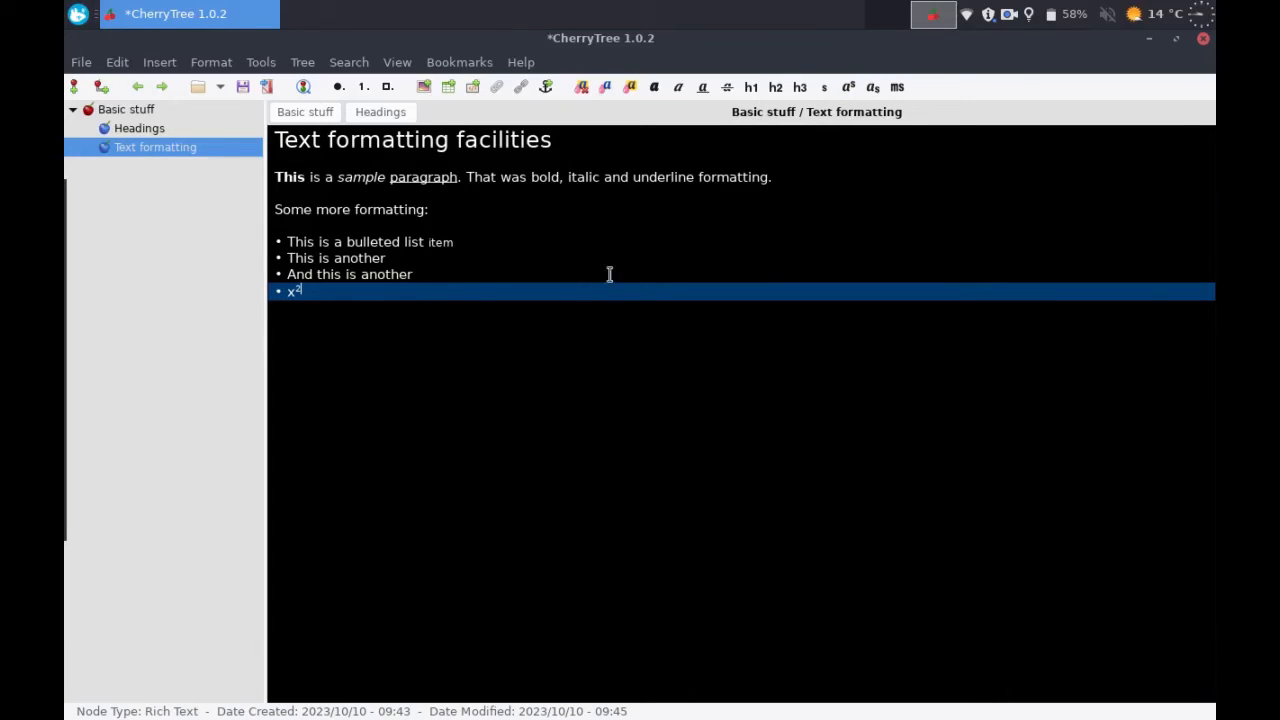
Step: Remove the superscript from the 2 in the last bullet and format it as subscript instead
{"action": "left_click", "coordinate": [848, 87]}
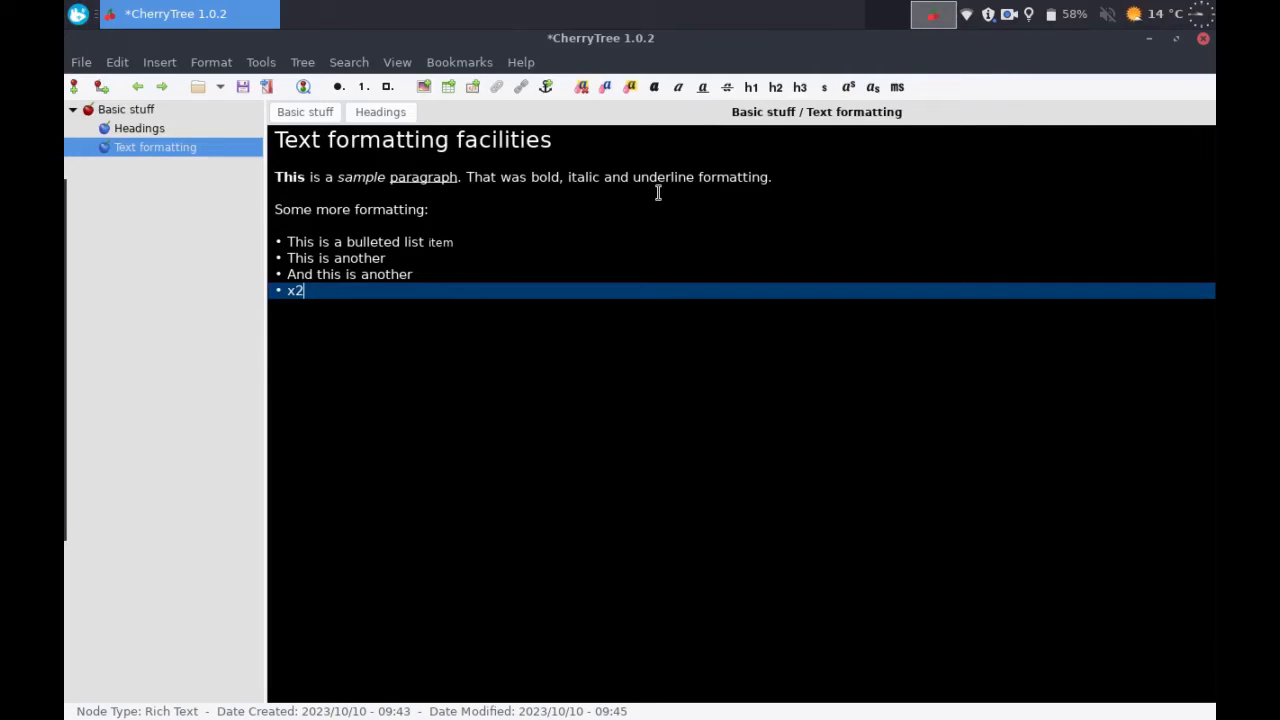
{"action": "key", "text": "shift+Left"}
{"action": "left_click", "coordinate": [872, 88]}
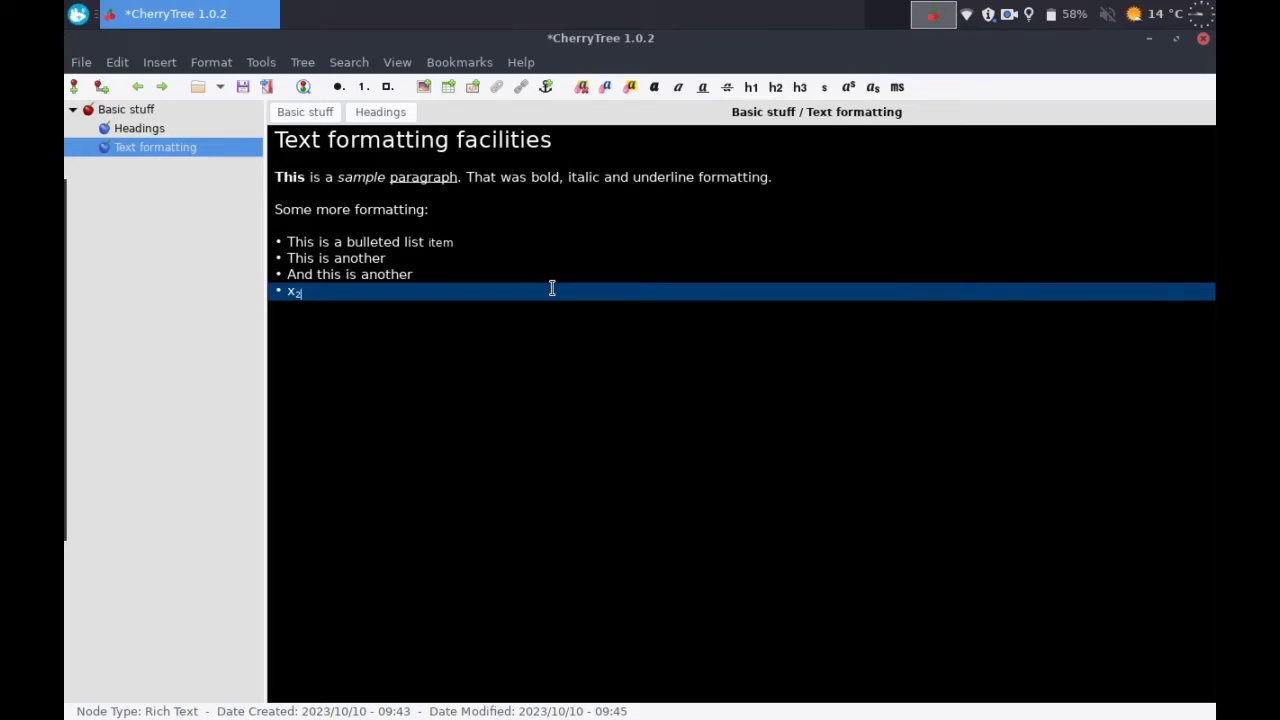
Step: Format the word "another" in the third bullet as monospaced text
{"action": "double_click", "coordinate": [394, 274]}
{"action": "left_click", "coordinate": [896, 88]}
{"action": "left_click", "coordinate": [900, 305]}
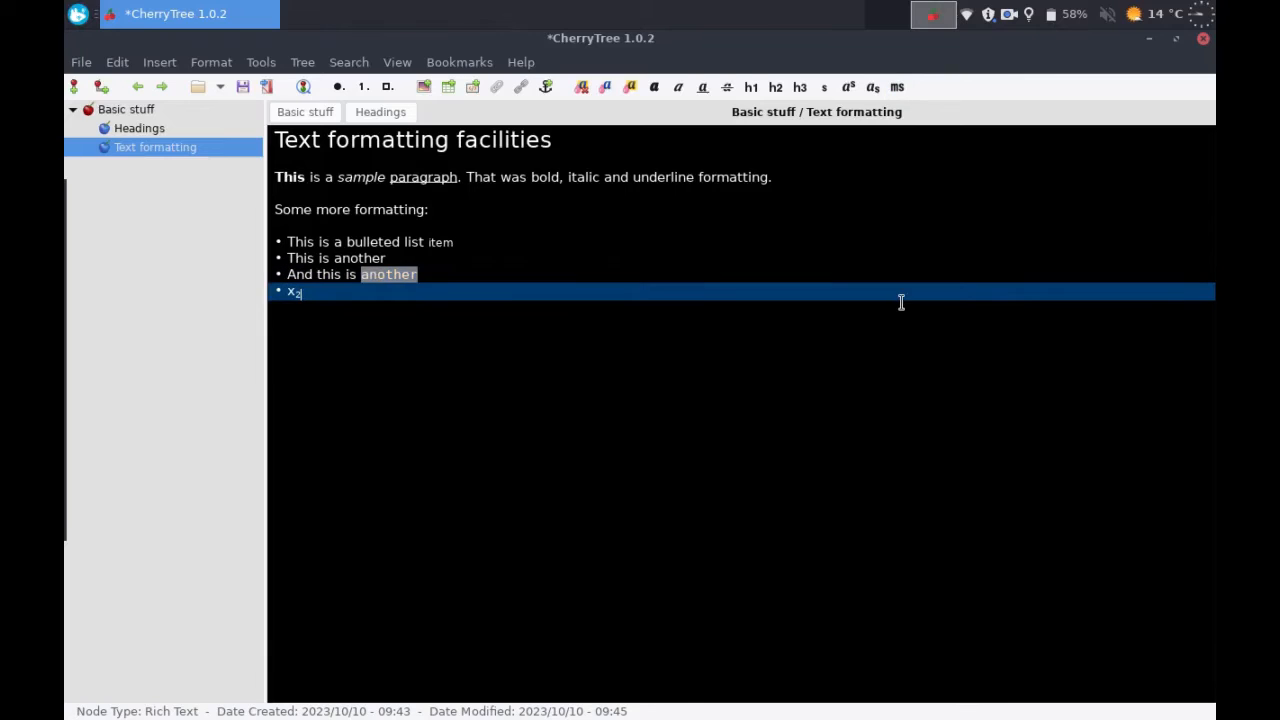
Step: End the bulleted list and write "That was:" on its own line after a blank line
{"action": "key", "text": "Return"}
{"action": "key", "text": "Return"}
{"action": "key", "text": "Return"}
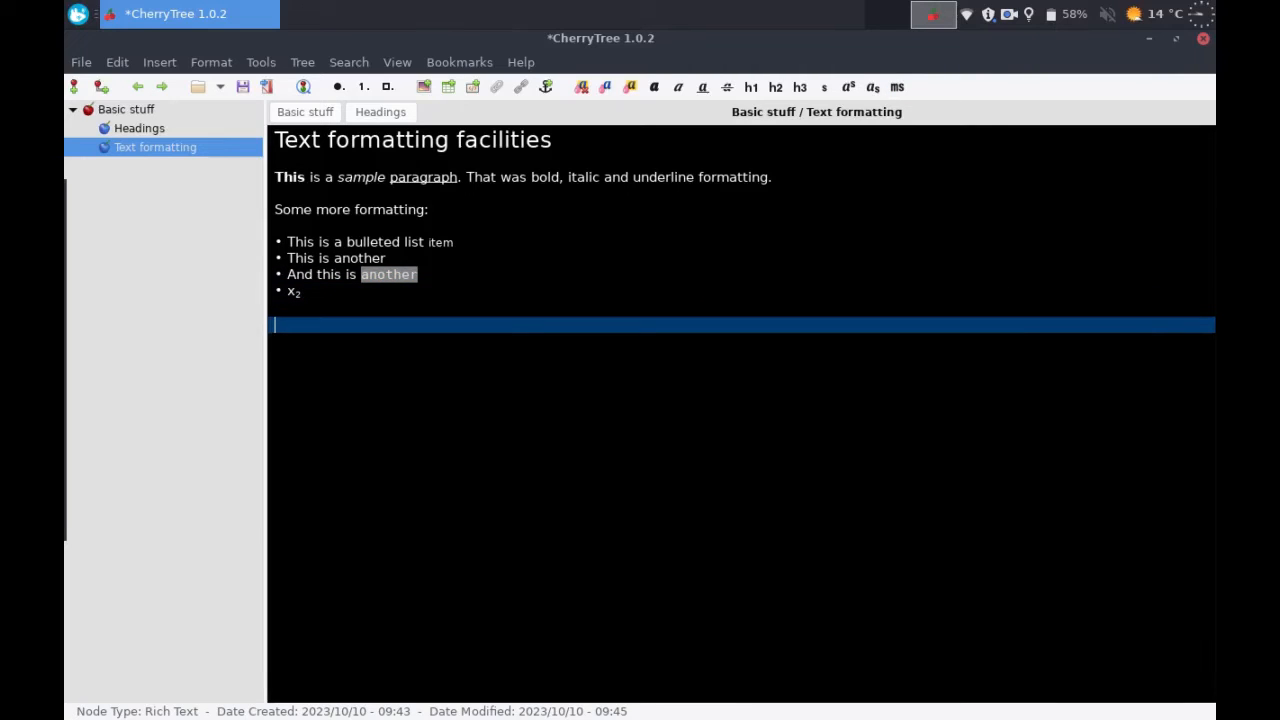
{"action": "type", "text": "That was:"}
{"action": "key", "text": "Return"}
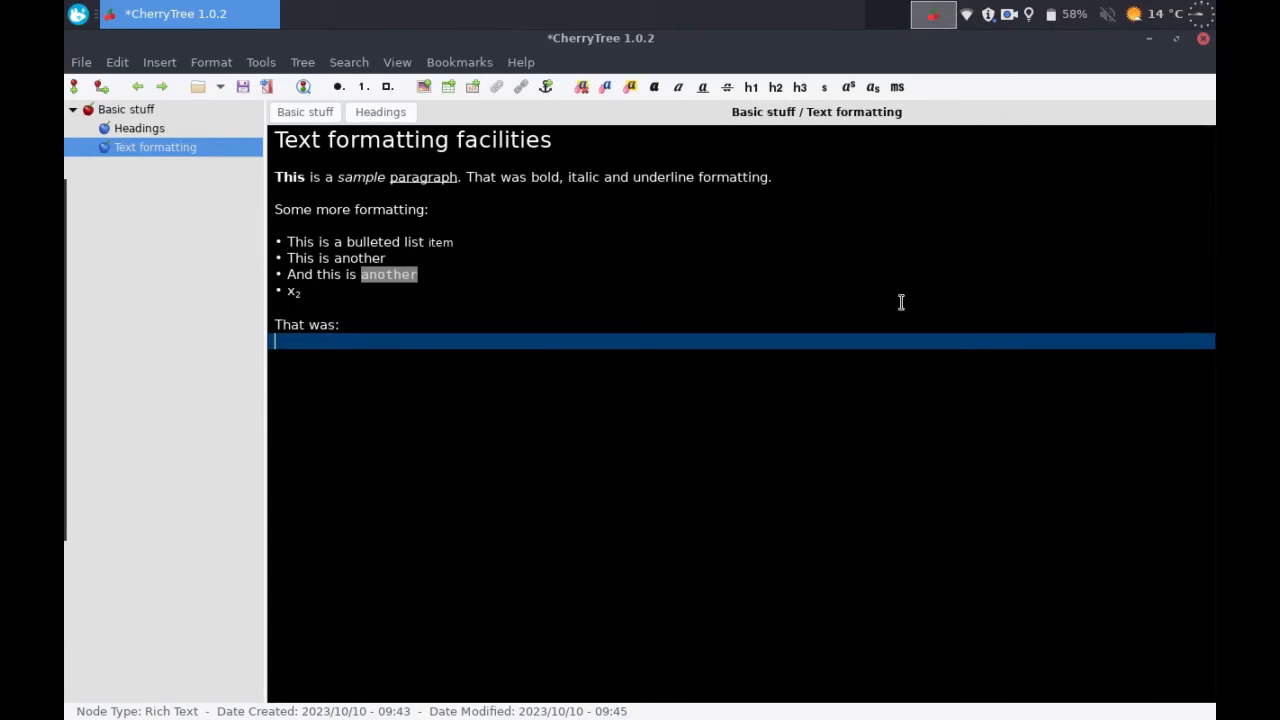
Step: Start a numbered list with the items "small text" and "exponents and indices", plus an empty third item
{"action": "left_click", "coordinate": [362, 88]}
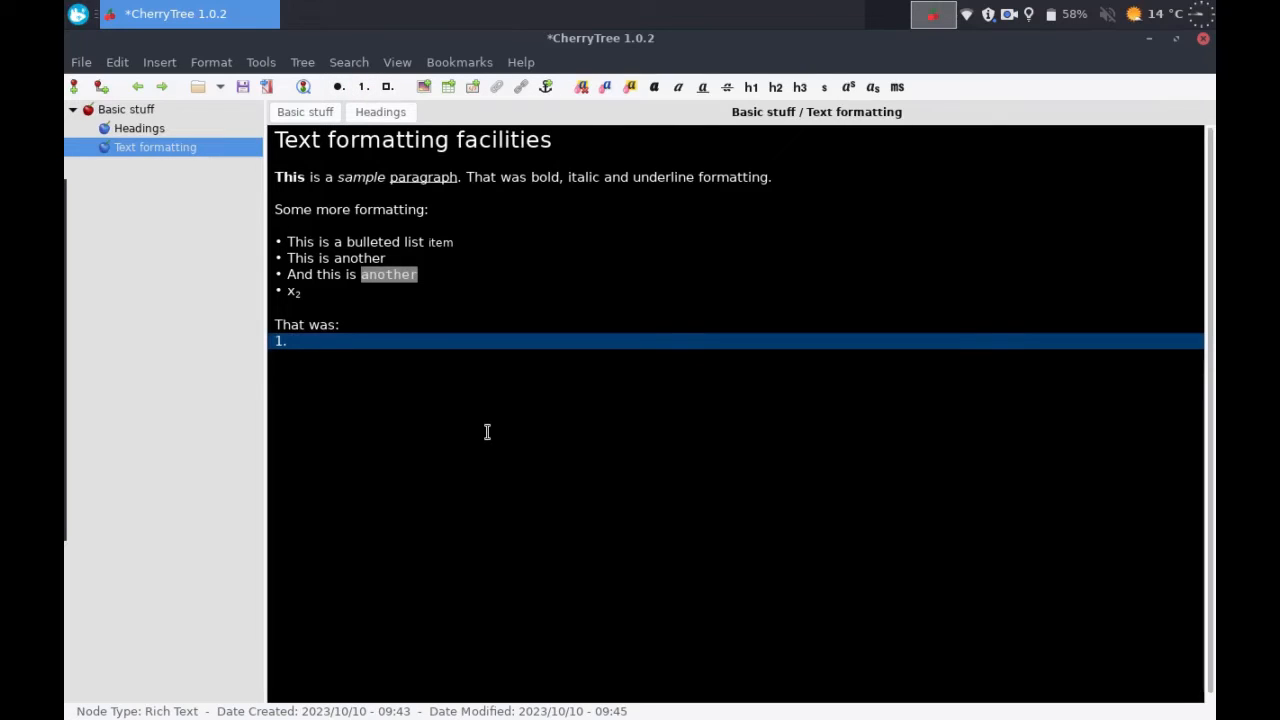
{"action": "type", "text": "small"}
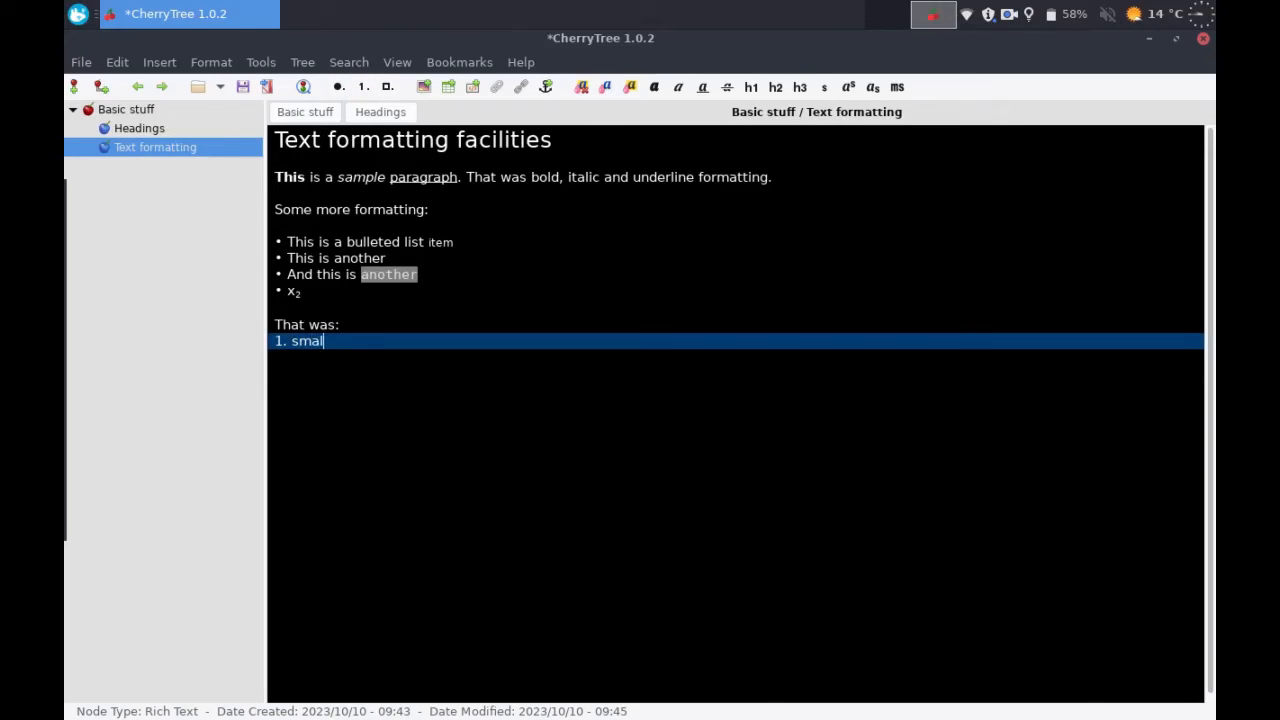
{"action": "type", "text": " text"}
{"action": "key", "text": "Return"}
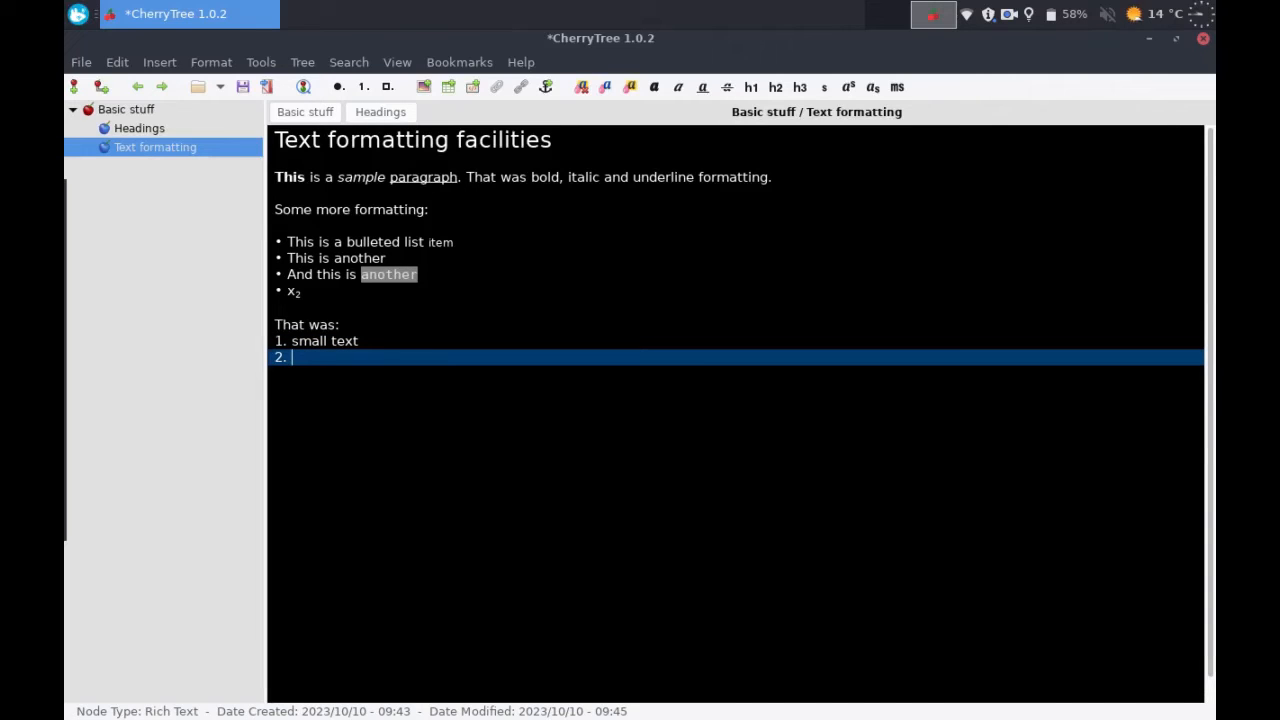
{"action": "type", "text": "exponents and indices"}
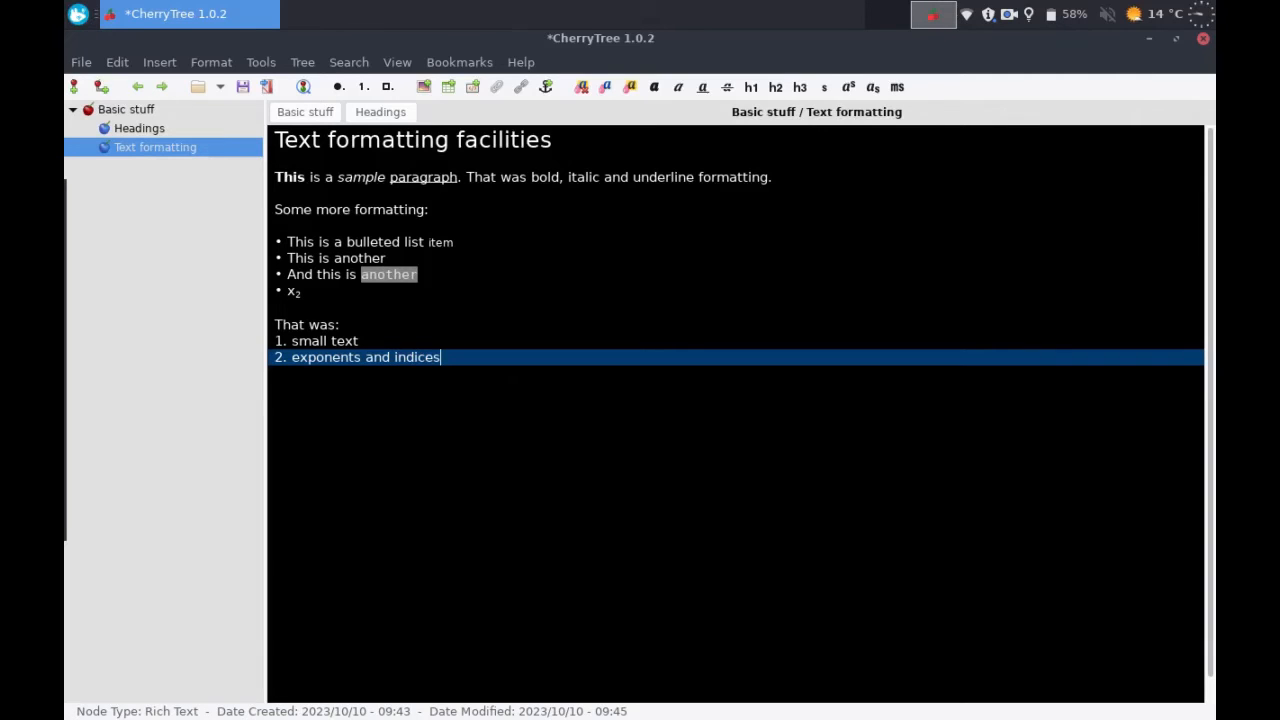
{"action": "key", "text": "Return"}
Step: Save the document as a single SQLite file (.ctb) named Test in the Documents folder
{"action": "key", "text": "ctrl+s"}
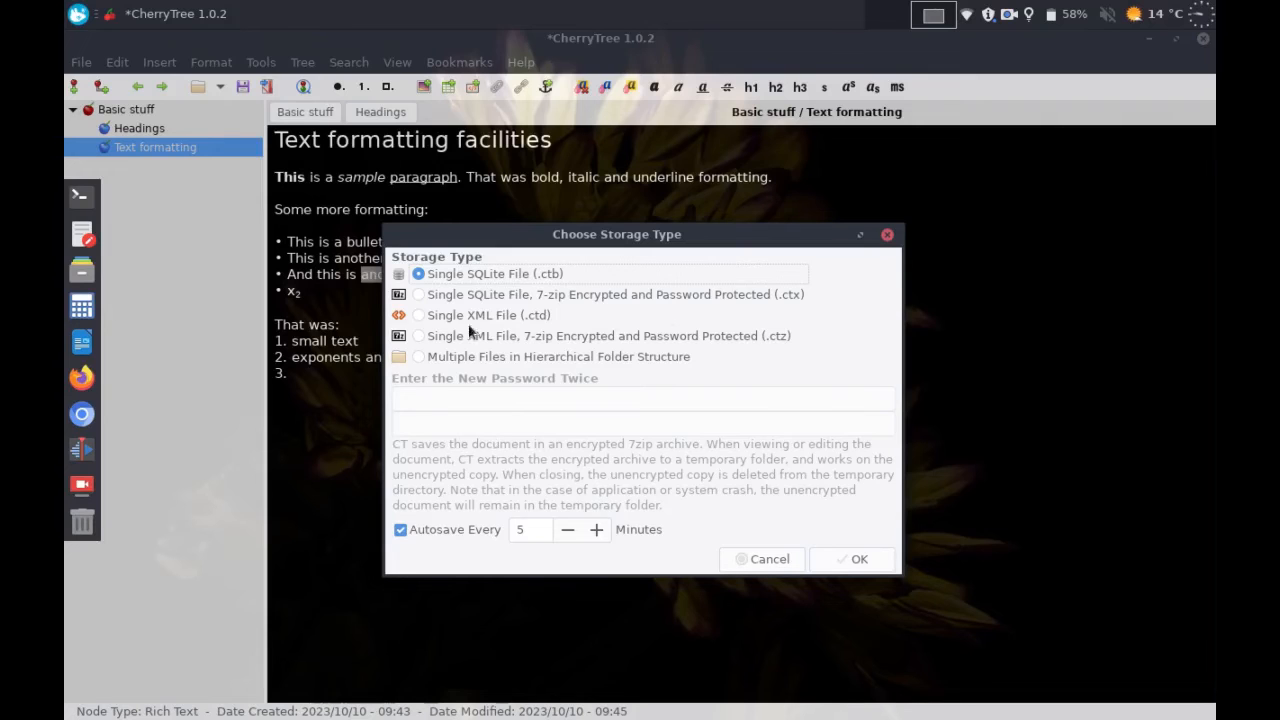
{"action": "left_click", "coordinate": [855, 559]}
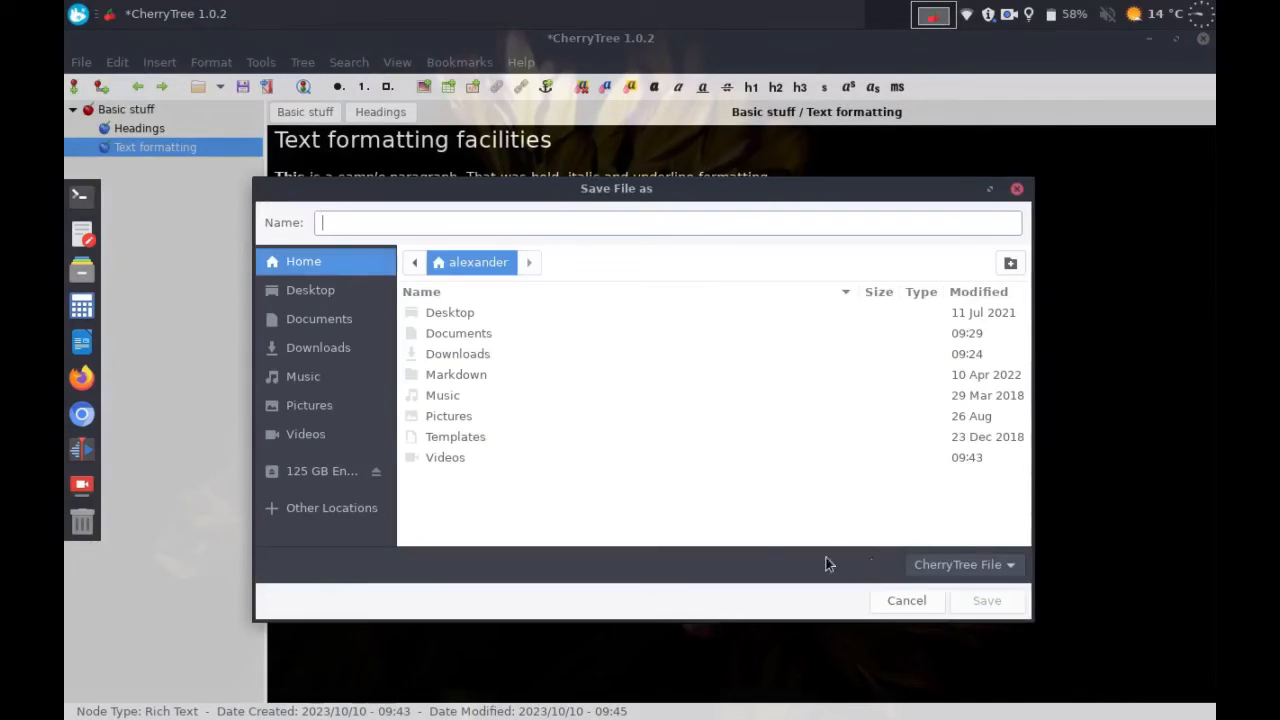
{"action": "left_click", "coordinate": [340, 322]}
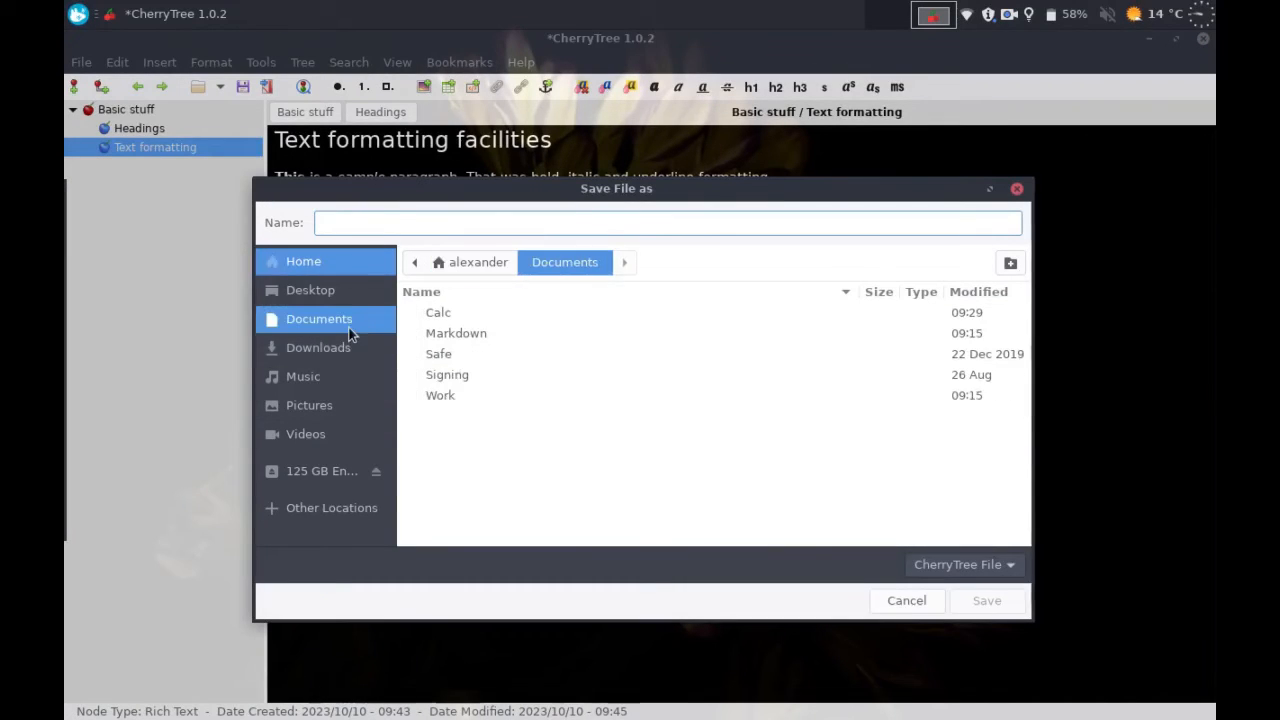
{"action": "left_click", "coordinate": [378, 223]}
{"action": "type", "text": "Test"}
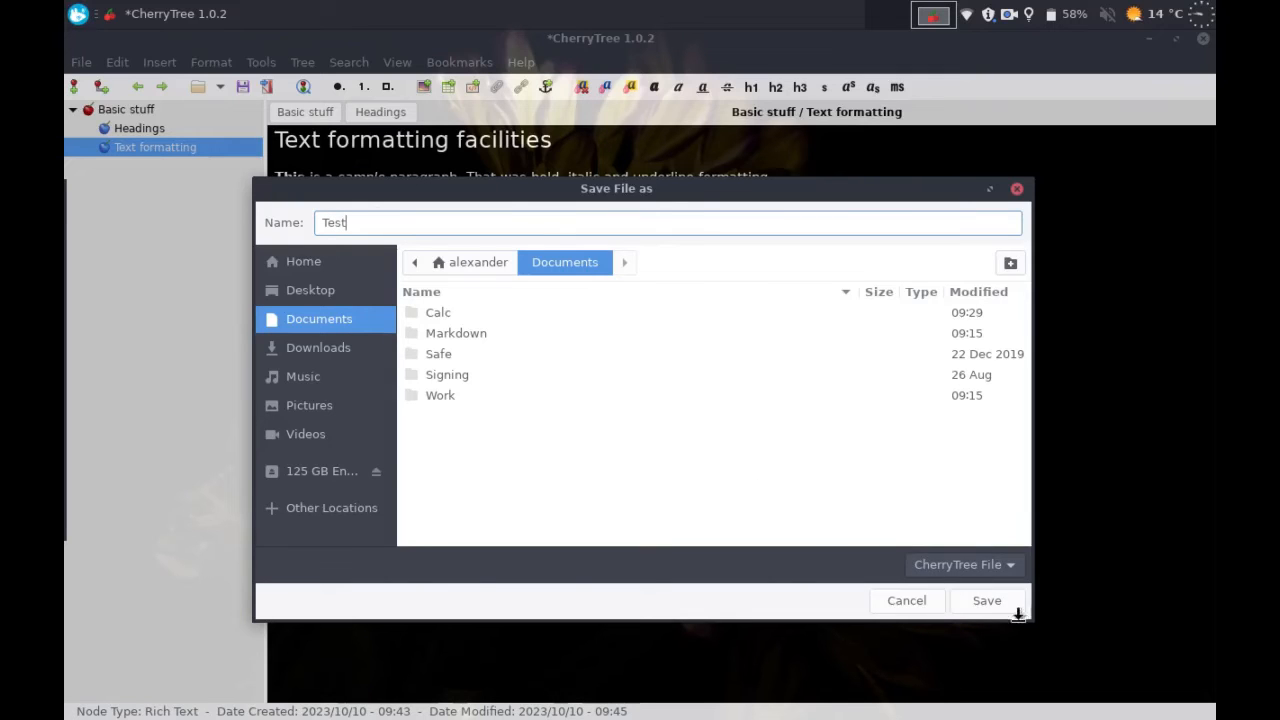
{"action": "left_click", "coordinate": [1012, 604]}
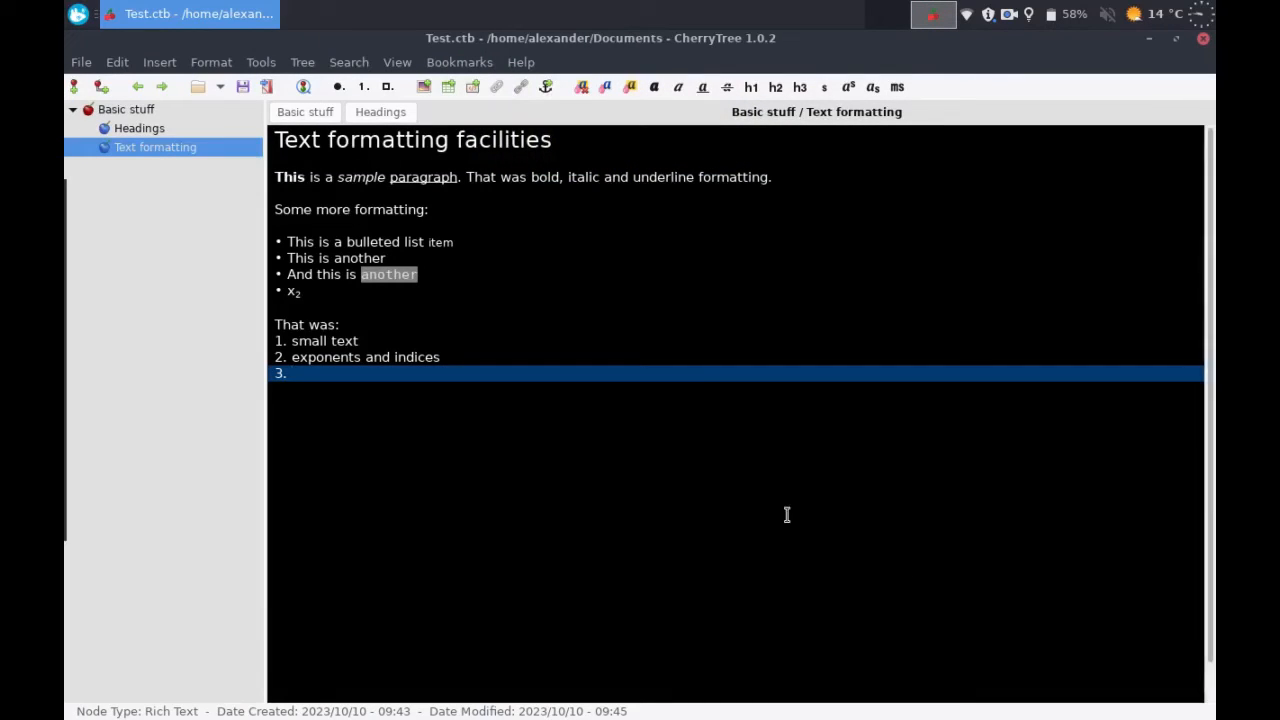
Step: Fill the third numbered item with "and monospaced text." and end the list with a blank line
{"action": "type", "text": "and monospaced text."}
{"action": "key", "text": "Return"}
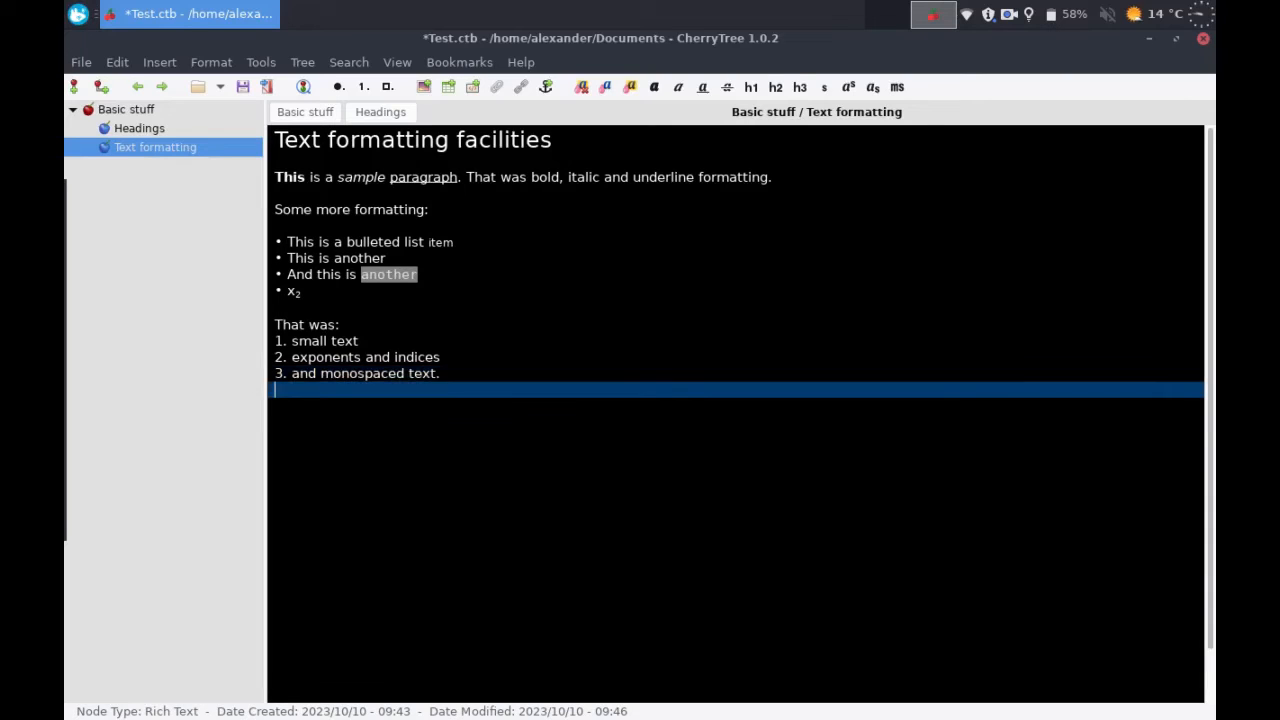
{"action": "key", "text": "Return"}
Step: Write "Above is a numbered list!" below the numbered list, followed by a blank line
{"action": "type", "text": "Aove"}
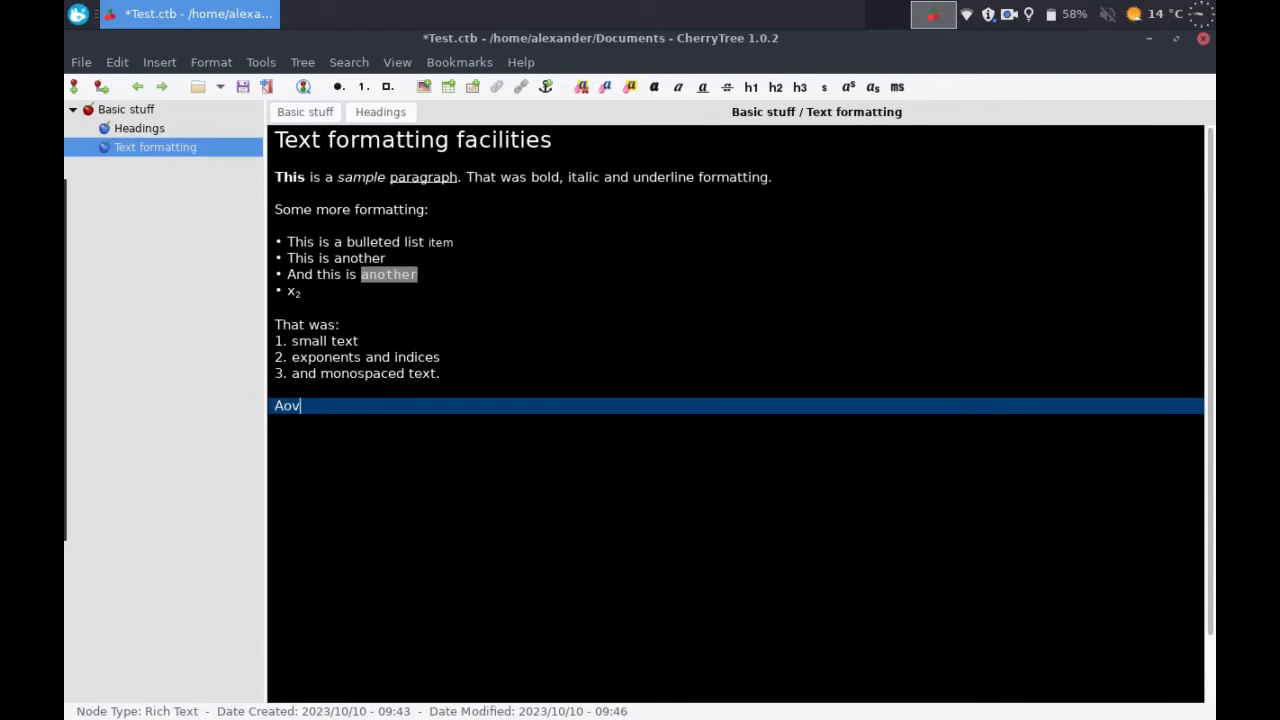
{"action": "key", "text": "BackSpace"}
{"action": "key", "text": "BackSpace"}
{"action": "key", "text": "BackSpace"}
{"action": "type", "text": "bove is a number"}
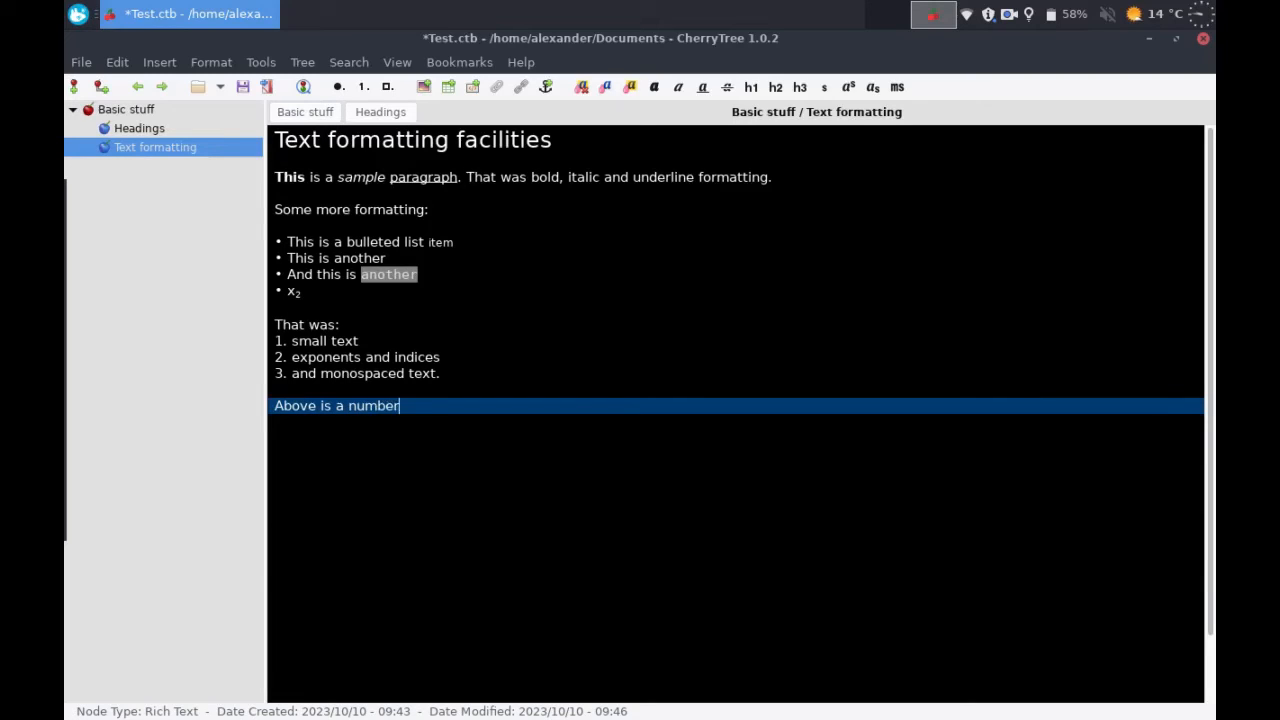
{"action": "type", "text": "ed list!"}
{"action": "key", "text": "Return"}
{"action": "key", "text": "Return"}
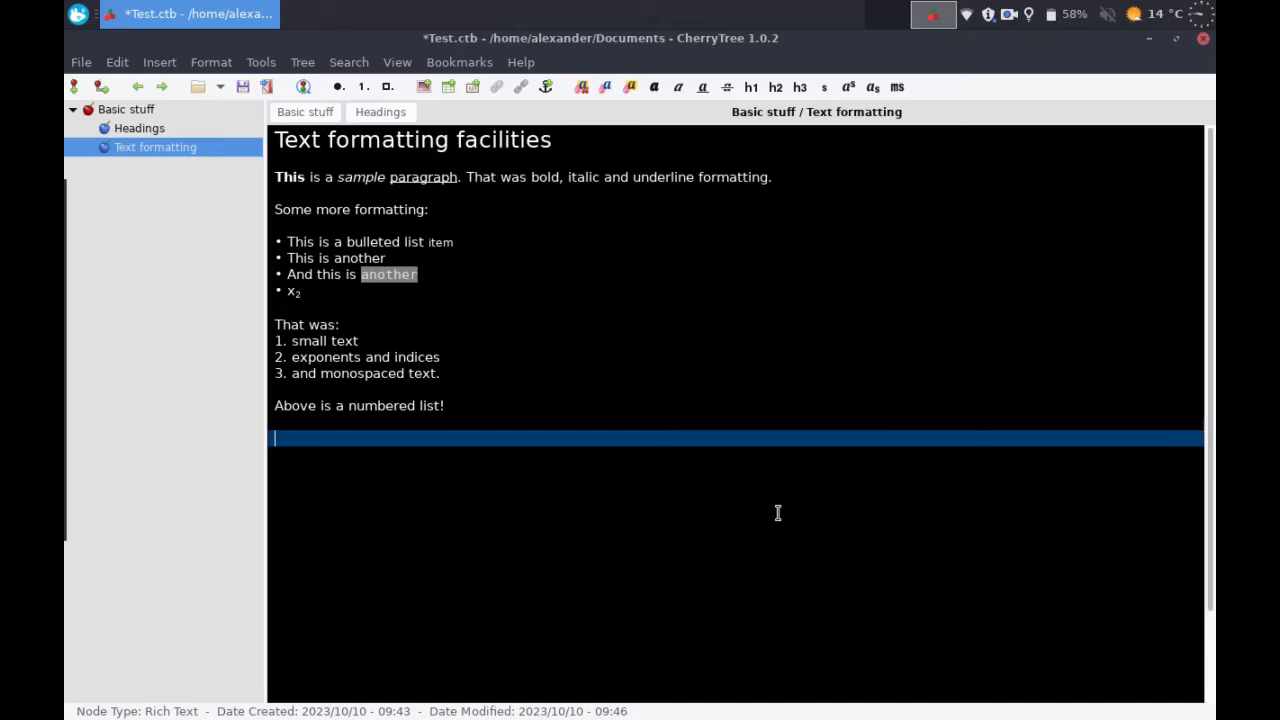
Step: Write the line "Here is a todo list:" and start a new line beneath it
{"action": "type", "text": "Here is a "}
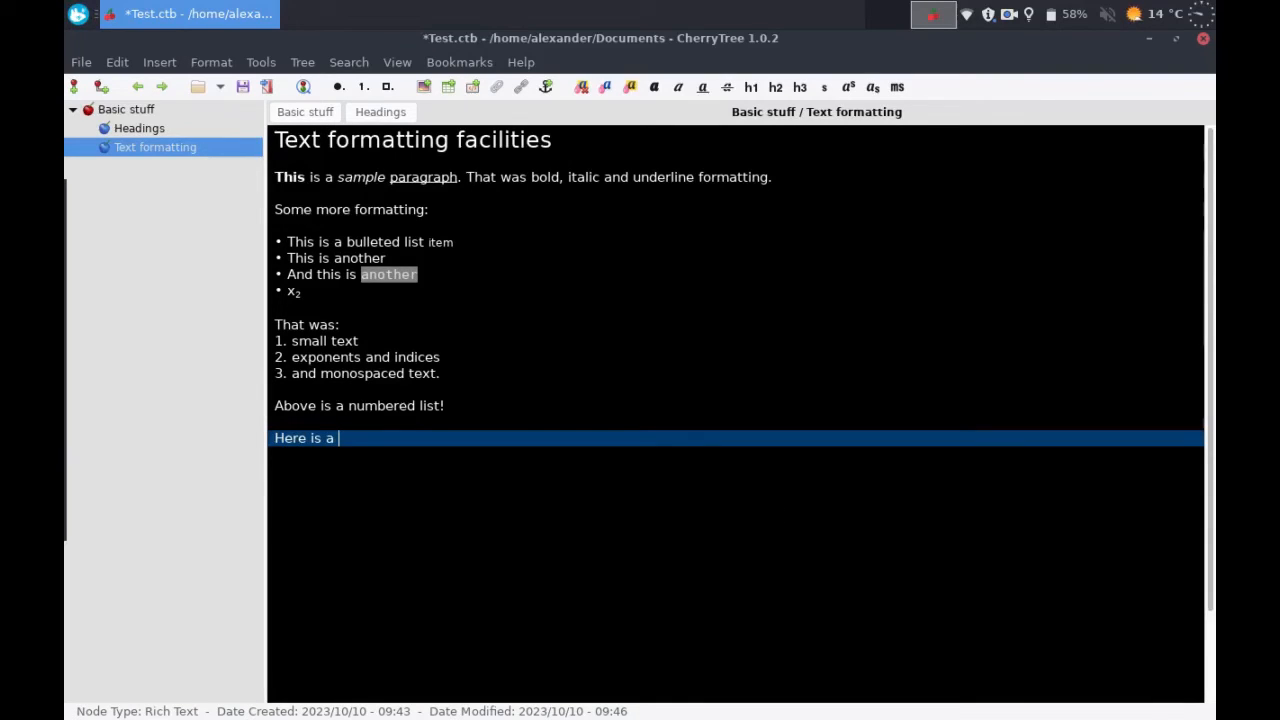
{"action": "type", "text": "todo list:"}
{"action": "key", "text": "Return"}
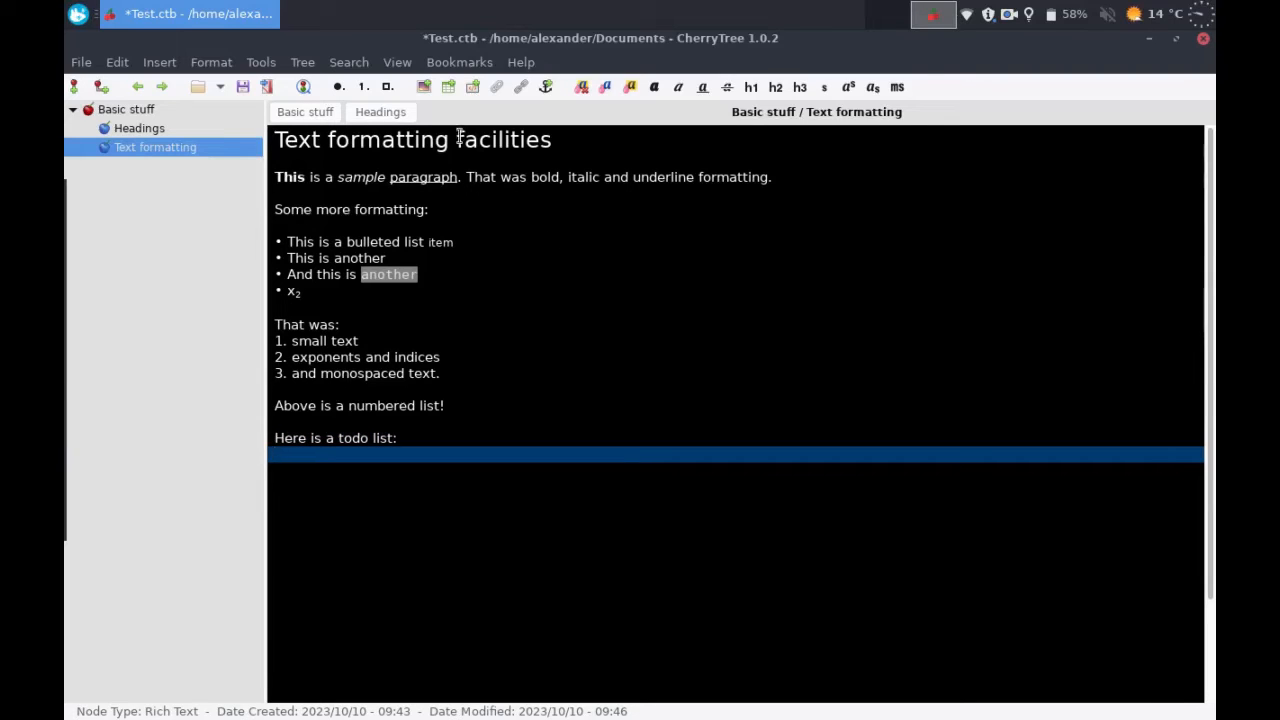
Step: Create a todo list beneath "Here is a todo list:" with the items One, Two and Three
{"action": "left_click", "coordinate": [388, 87]}
{"action": "type", "text": "One"}
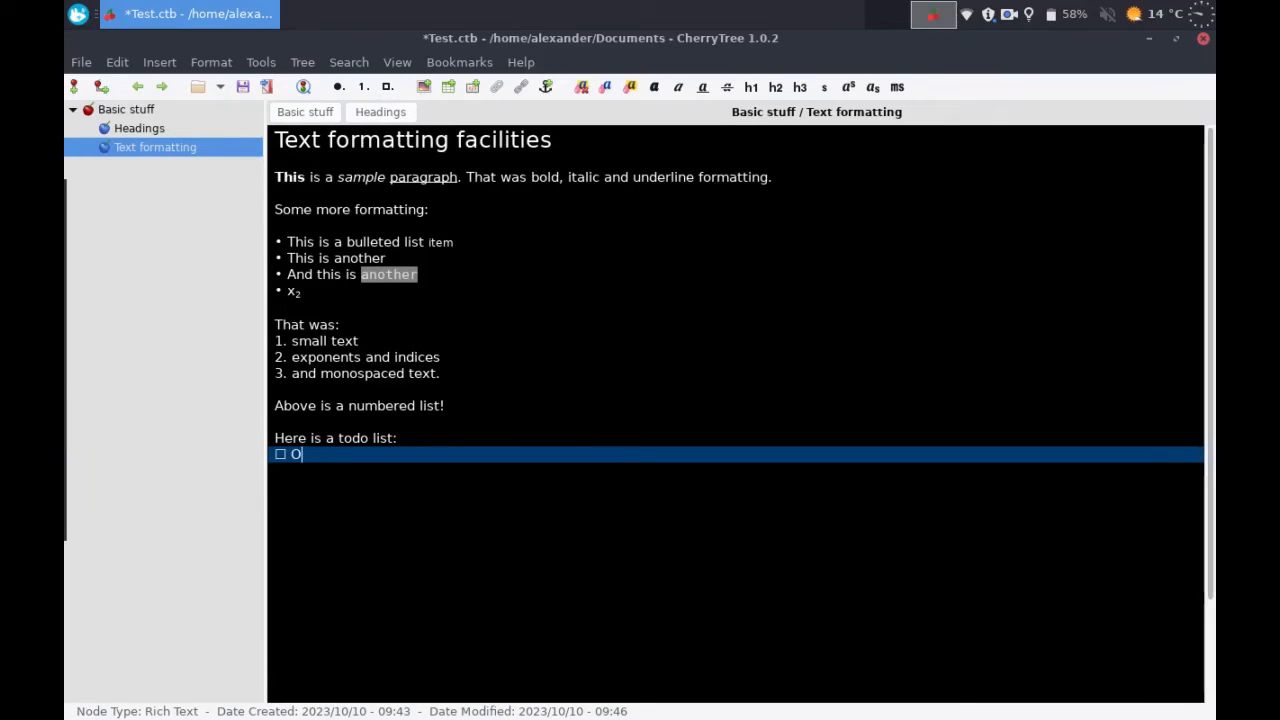
{"action": "key", "text": "Return"}
{"action": "type", "text": "Two"}
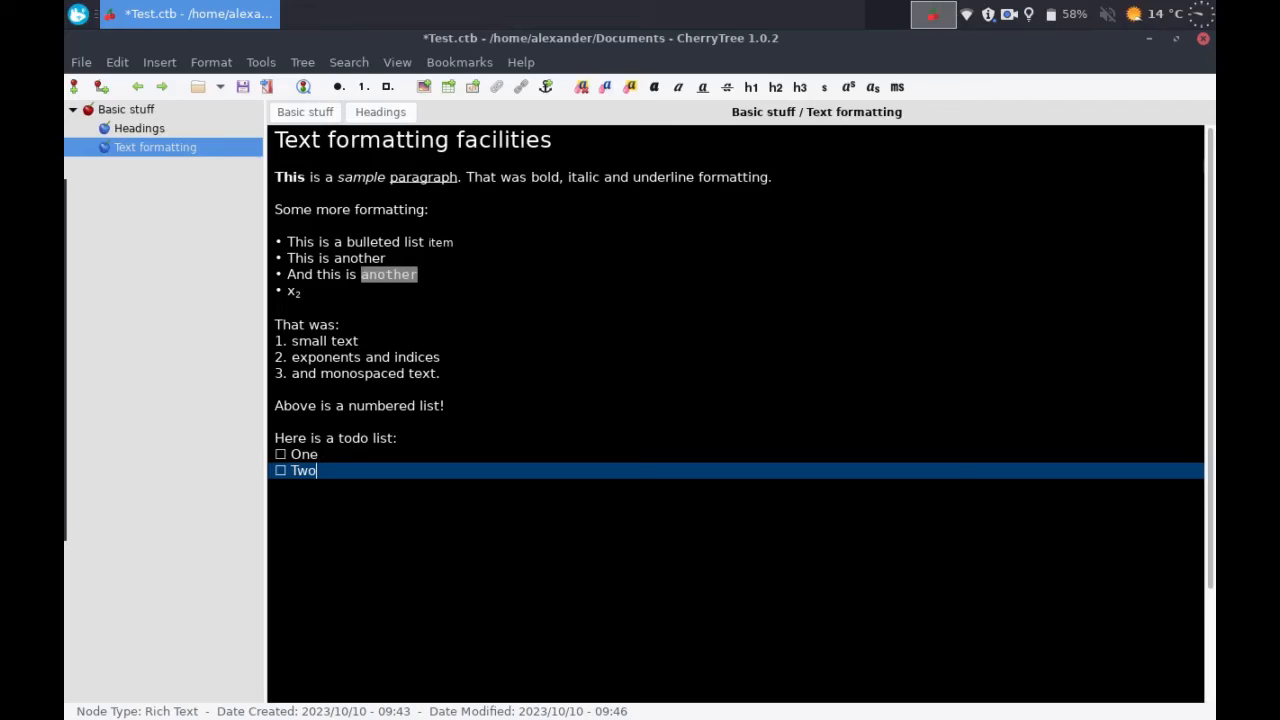
{"action": "key", "text": "Return"}
{"action": "type", "text": "Three"}
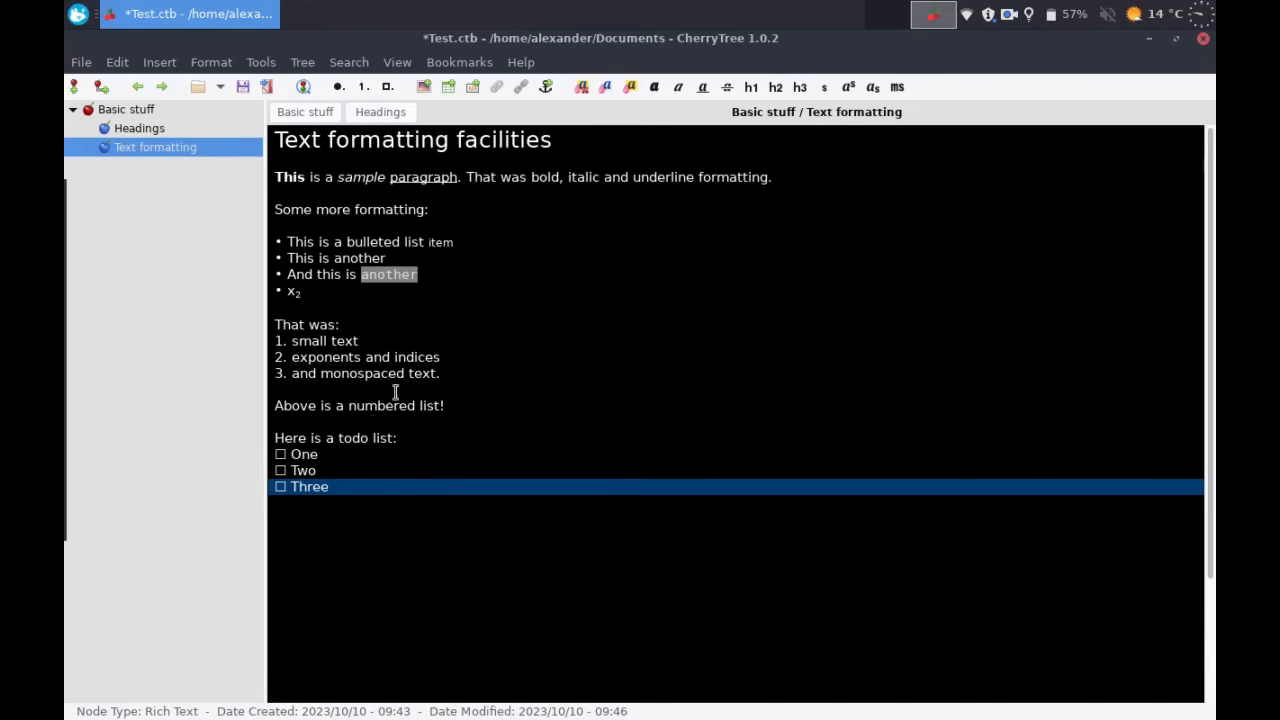
Step: Mark todo item One with a check mark and item Two with a cross
{"action": "left_click", "coordinate": [279, 454]}
{"action": "left_click", "coordinate": [280, 471]}
{"action": "left_click", "coordinate": [280, 471]}
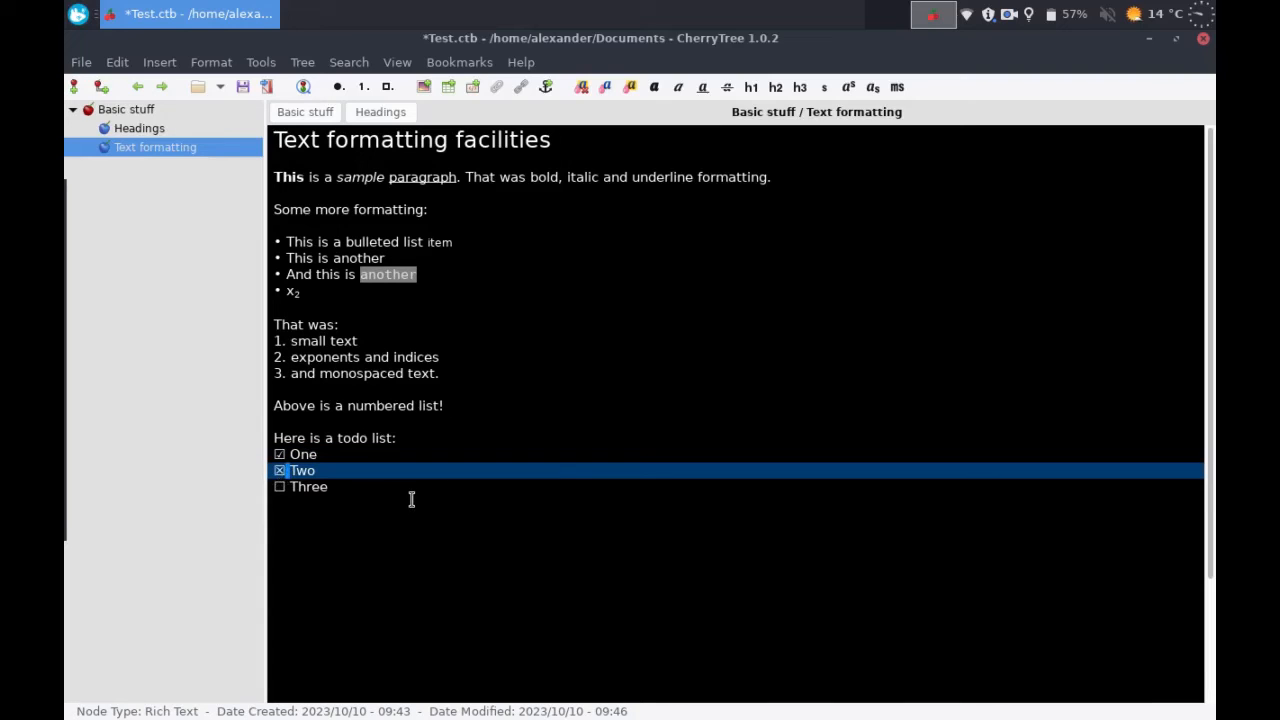
Step: Leave a blank line below the todo list and write "Some colors for text and background."
{"action": "left_click", "coordinate": [414, 494]}
{"action": "key", "text": "Return"}
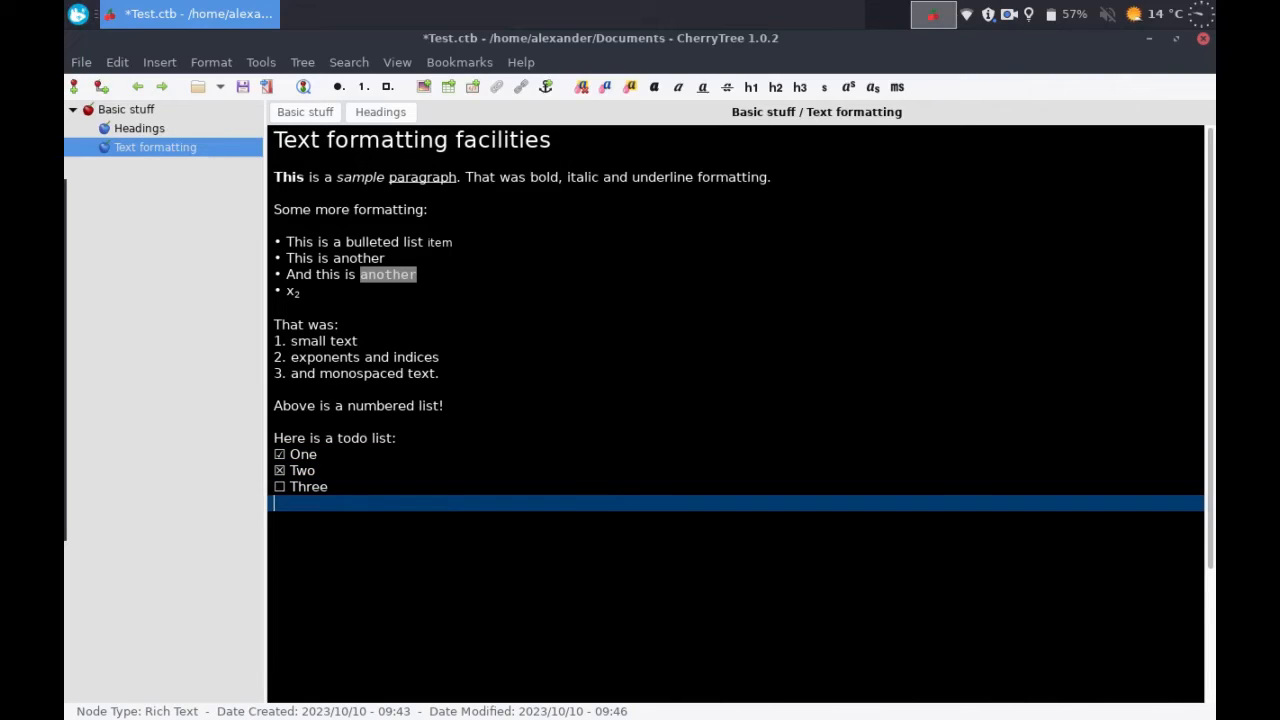
{"action": "key", "text": "Return"}
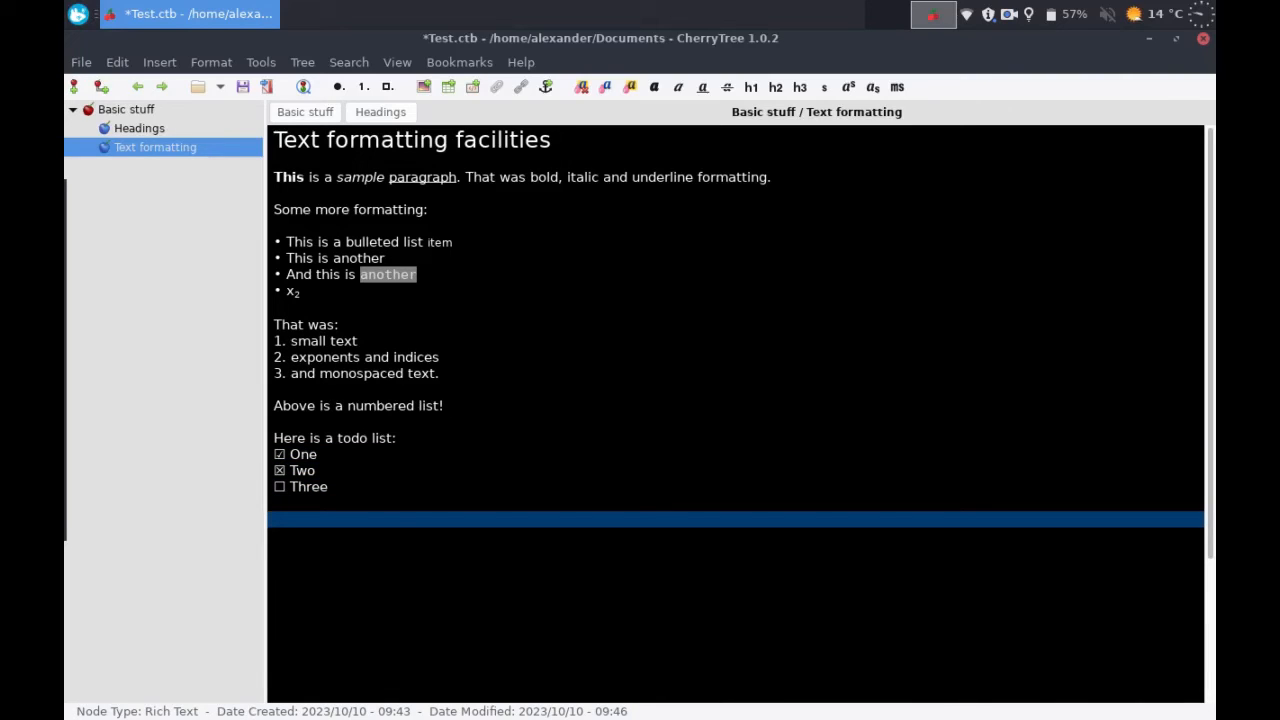
{"action": "type", "text": "Some colors for text and back"}
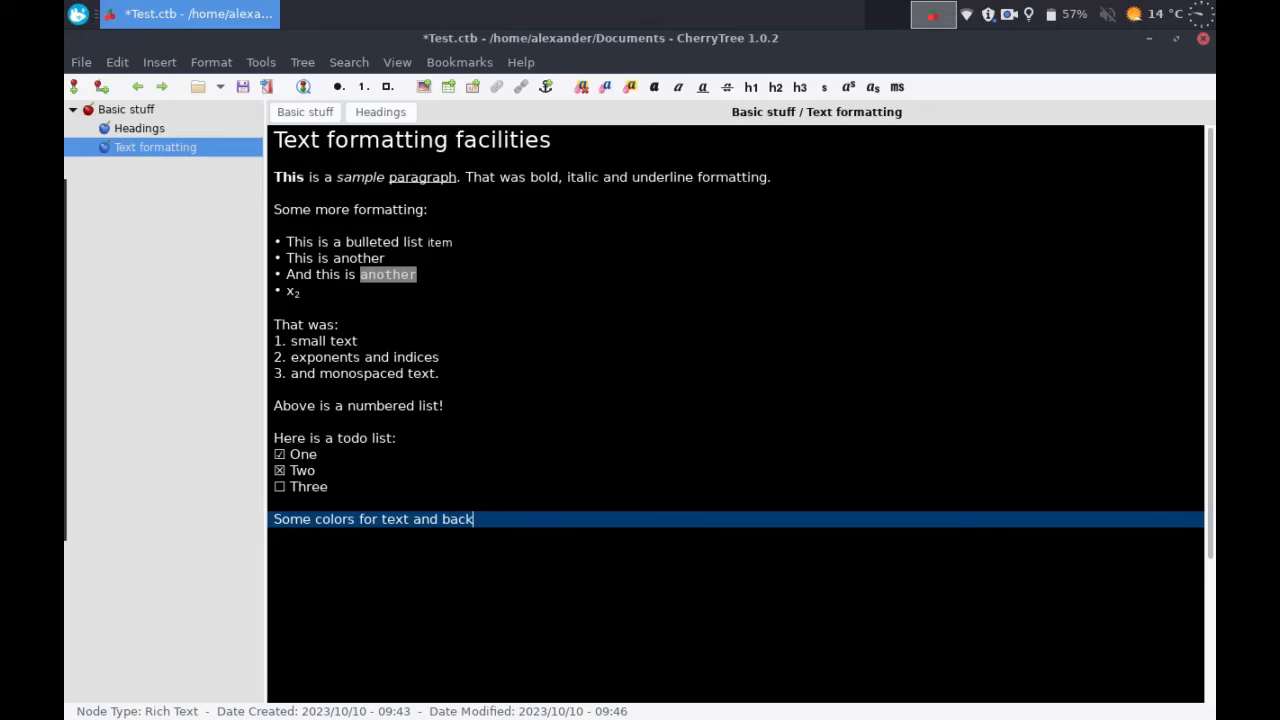
{"action": "type", "text": "ground."}
Step: Set the foreground color of the word "colors" in the last line to red
{"action": "double_click", "coordinate": [322, 518]}
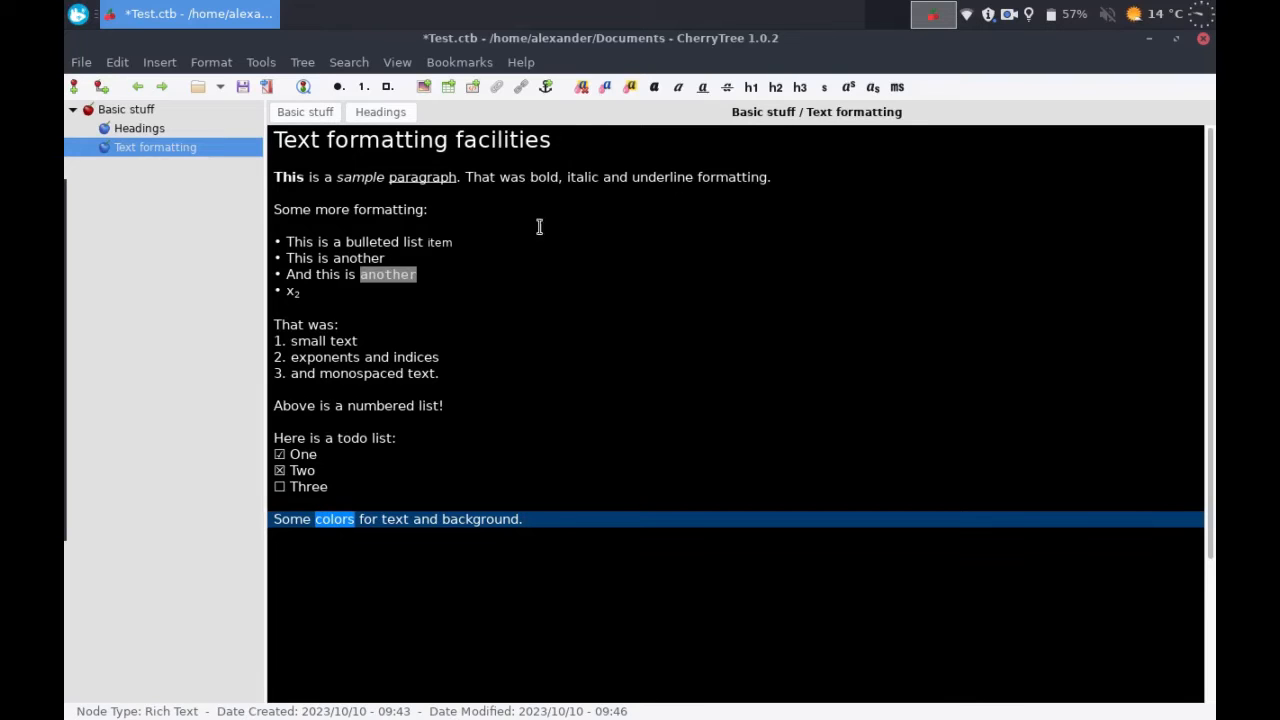
{"action": "left_click", "coordinate": [606, 87]}
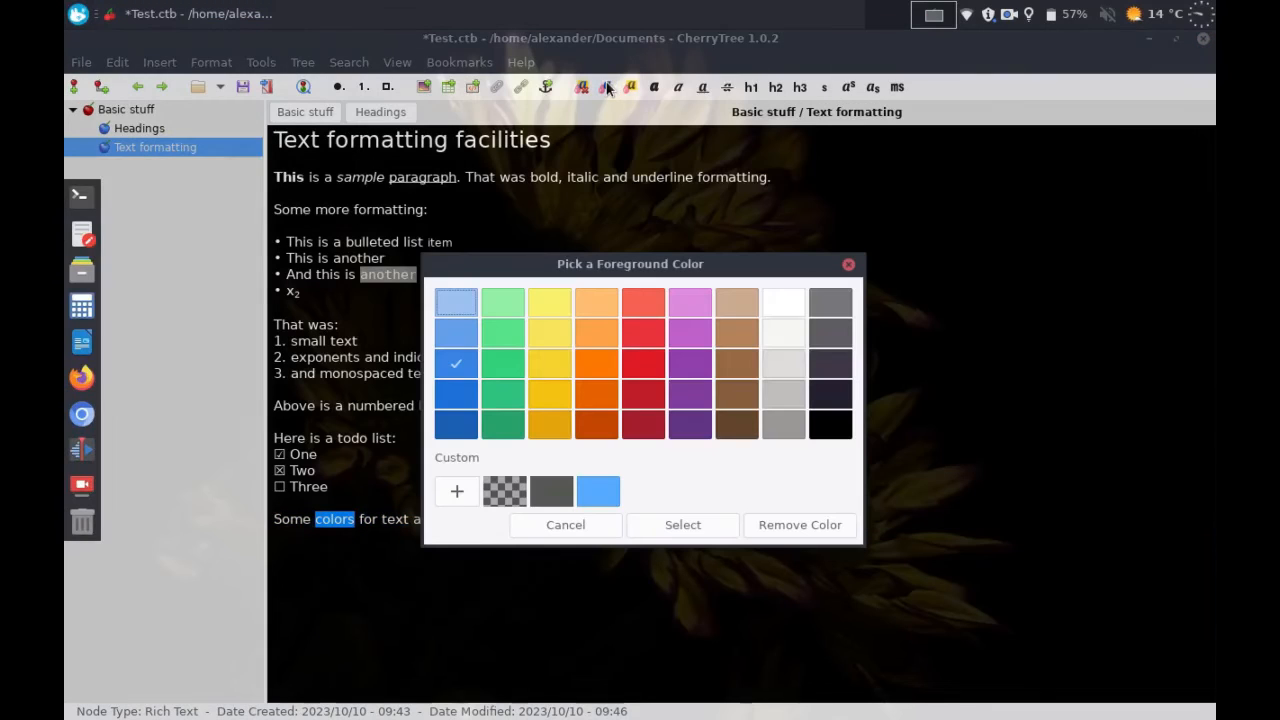
{"action": "left_click", "coordinate": [644, 368]}
{"action": "left_click", "coordinate": [684, 525]}
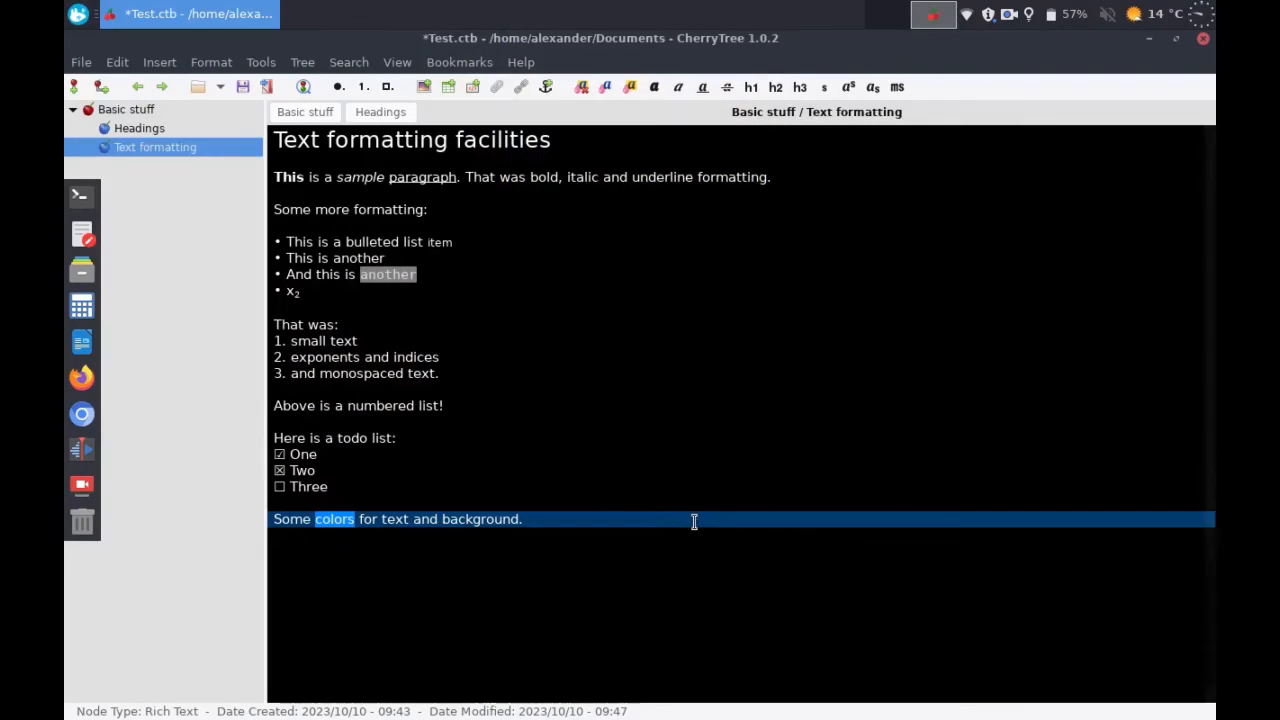
{"action": "left_click", "coordinate": [657, 520]}
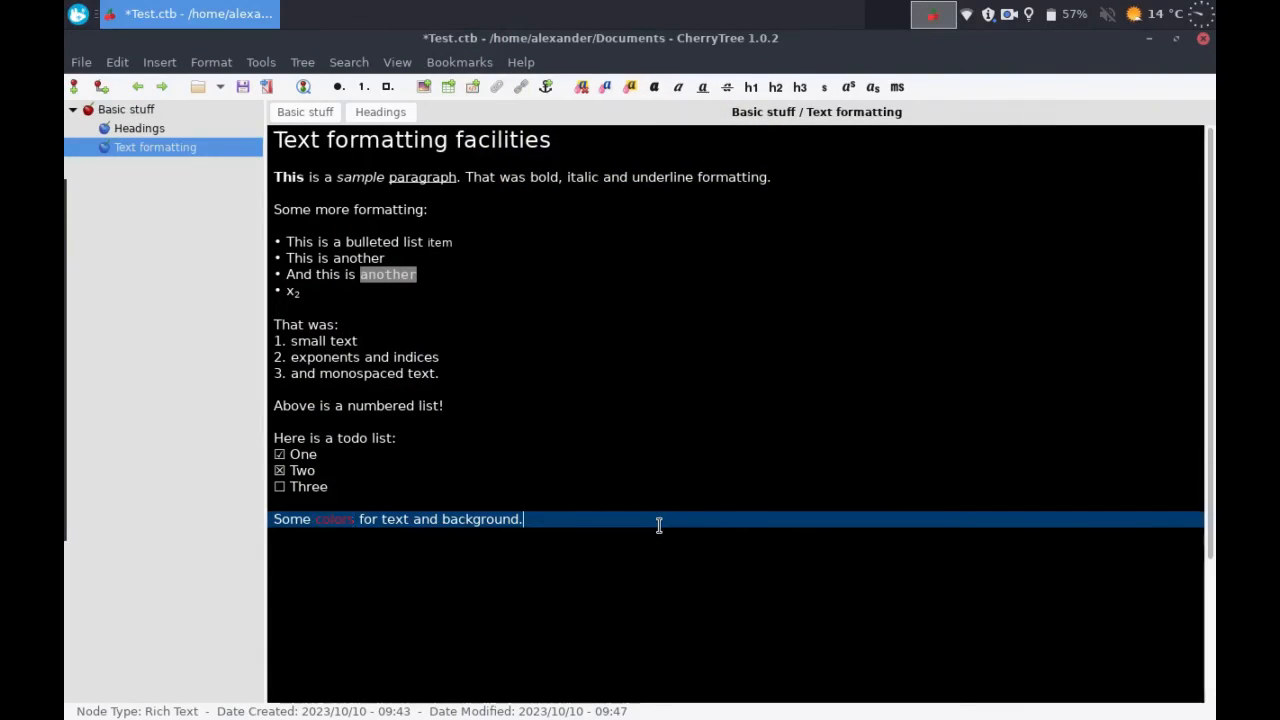
Step: Give the word "text" in the last line a purple background color
{"action": "double_click", "coordinate": [402, 520]}
{"action": "left_click", "coordinate": [631, 87]}
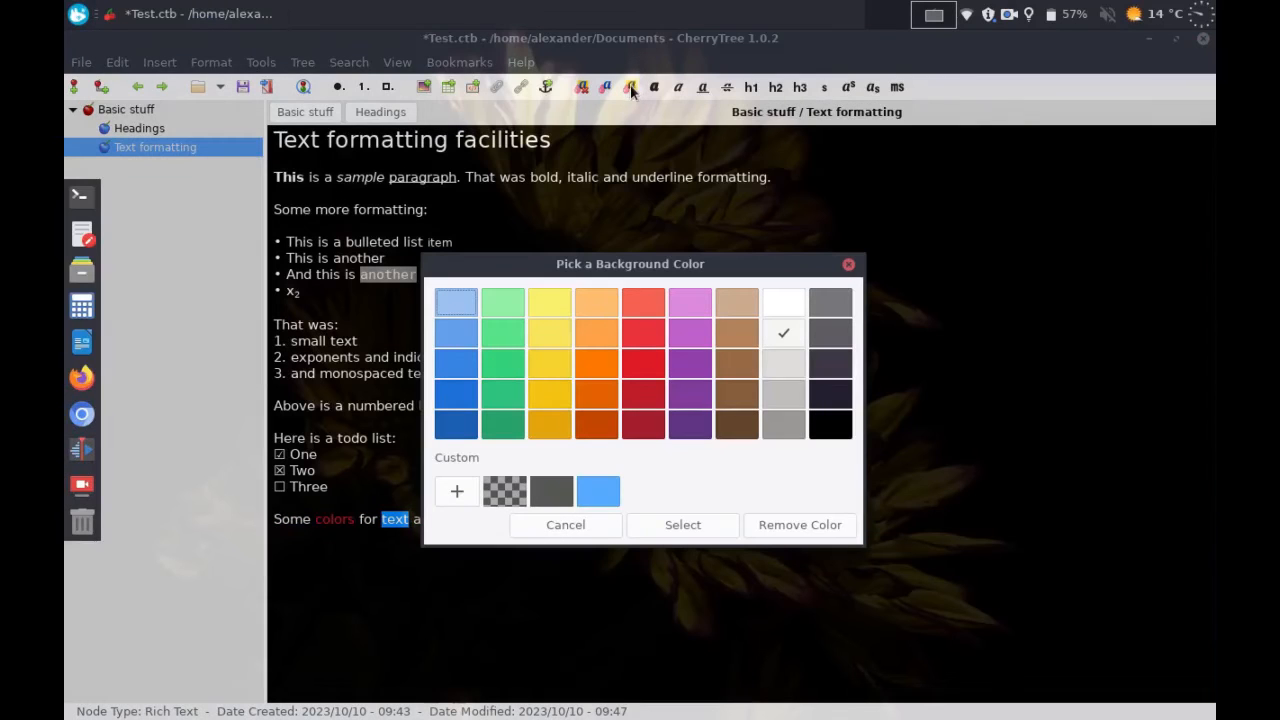
{"action": "left_click", "coordinate": [691, 365]}
{"action": "left_click", "coordinate": [681, 525]}
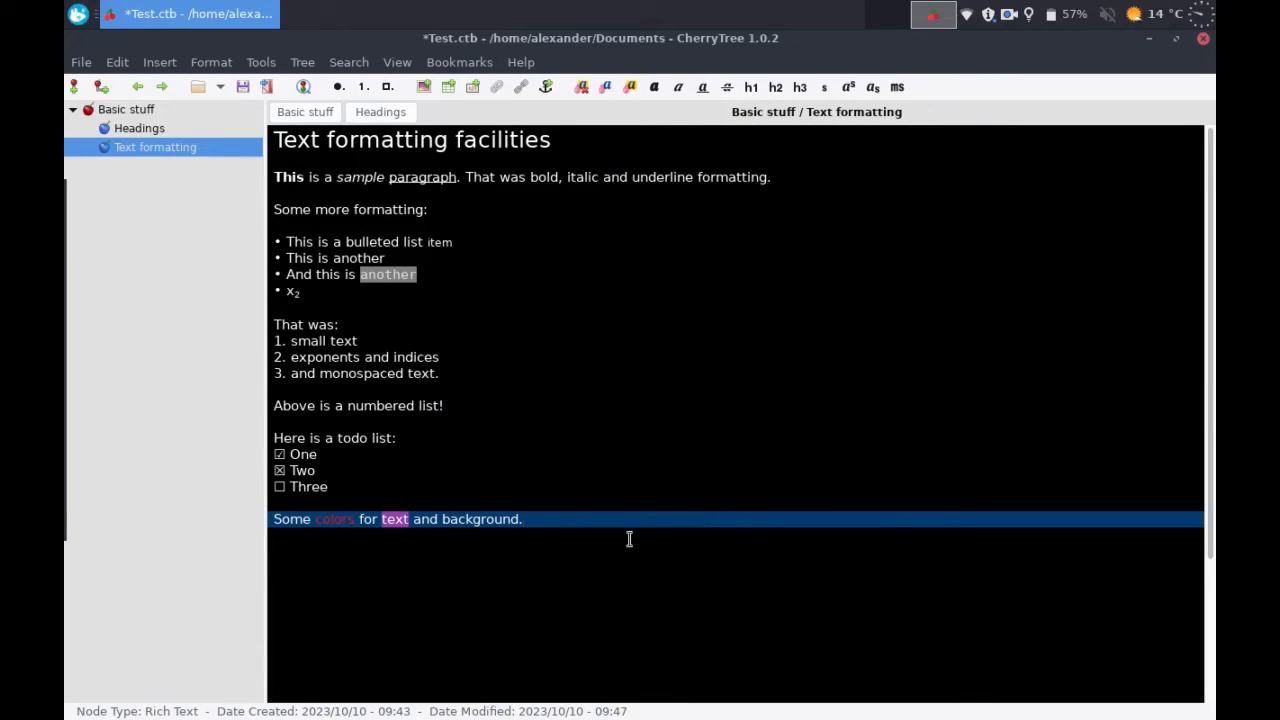
Step: Leave a blank line below the colors sentence and write "Removing formatting is easy!"
{"action": "key", "text": "Return"}
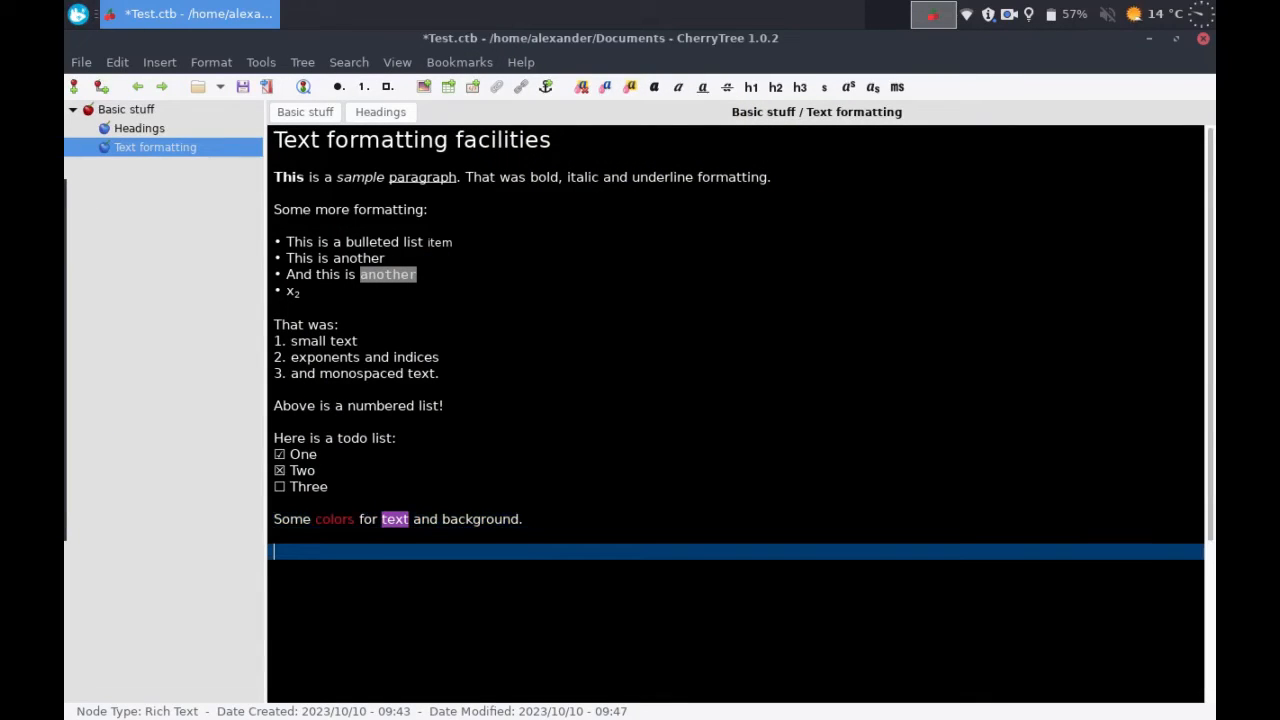
{"action": "type", "text": "removing"}
{"action": "key", "text": "Home"}
{"action": "key", "text": "Delete"}
{"action": "type", "text": "R"}
{"action": "key", "text": "End"}
{"action": "type", "text": "formatt"}
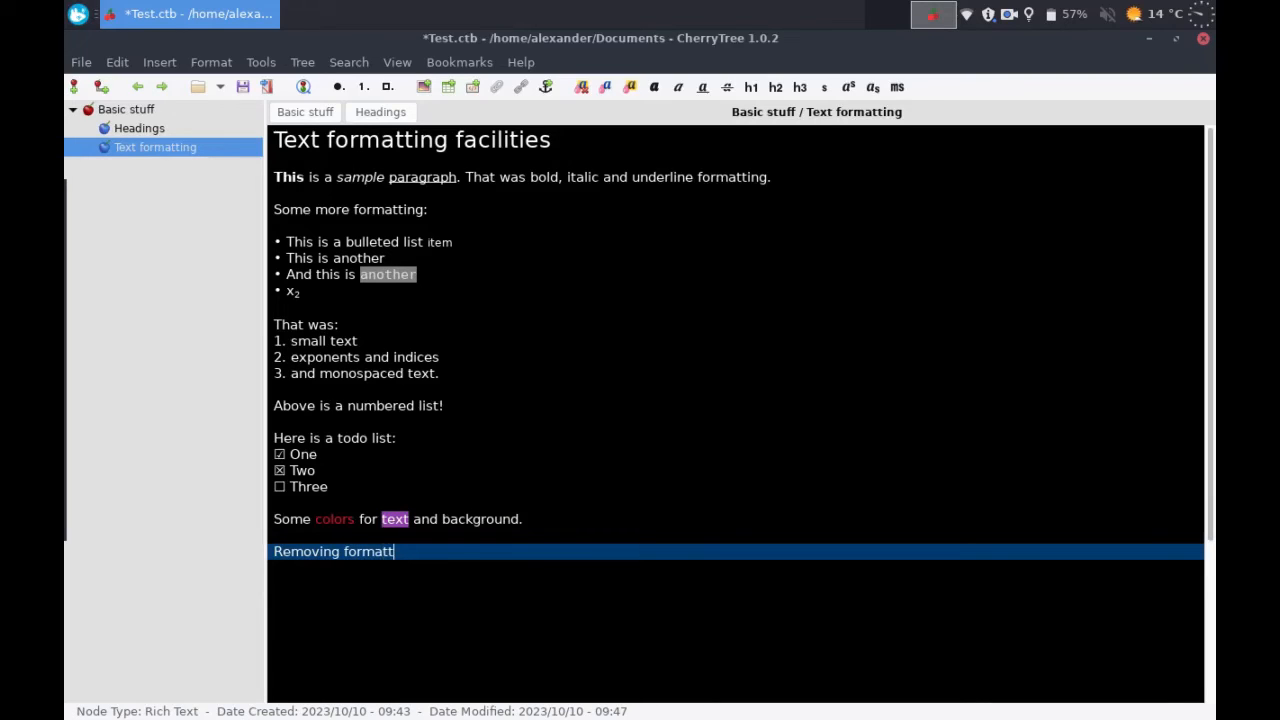
{"action": "type", "text": "ing is easy!"}
Step: Remove all formatting from the line "Some colors for text and background." and save the document
{"action": "double_click", "coordinate": [471, 518]}
{"action": "triple_click", "coordinate": [471, 518]}
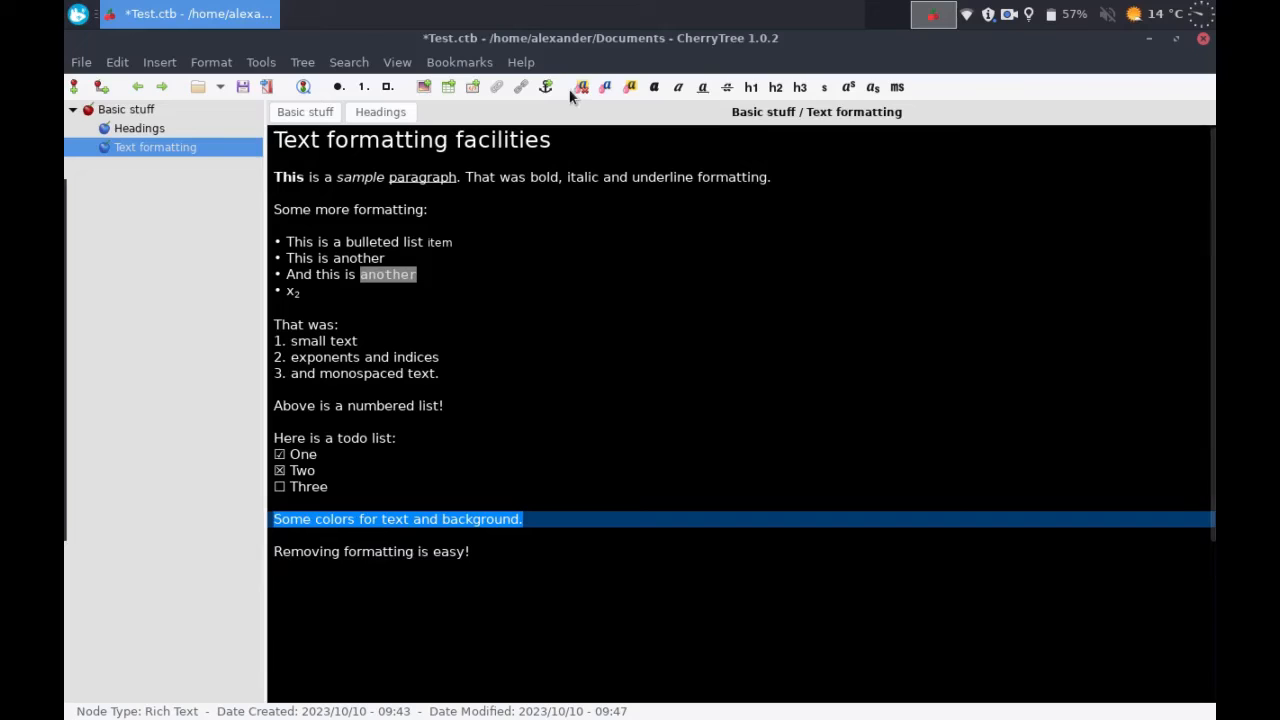
{"action": "left_click", "coordinate": [565, 548]}
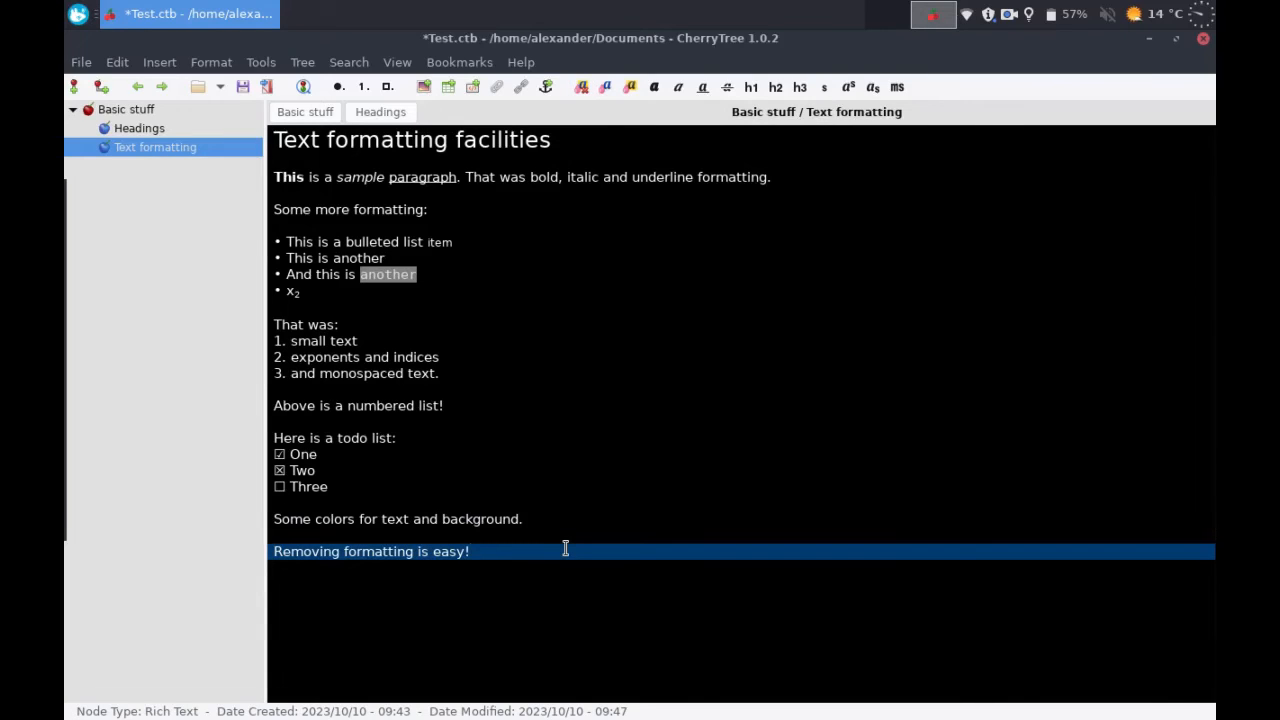
{"action": "key", "text": "ctrl+s"}
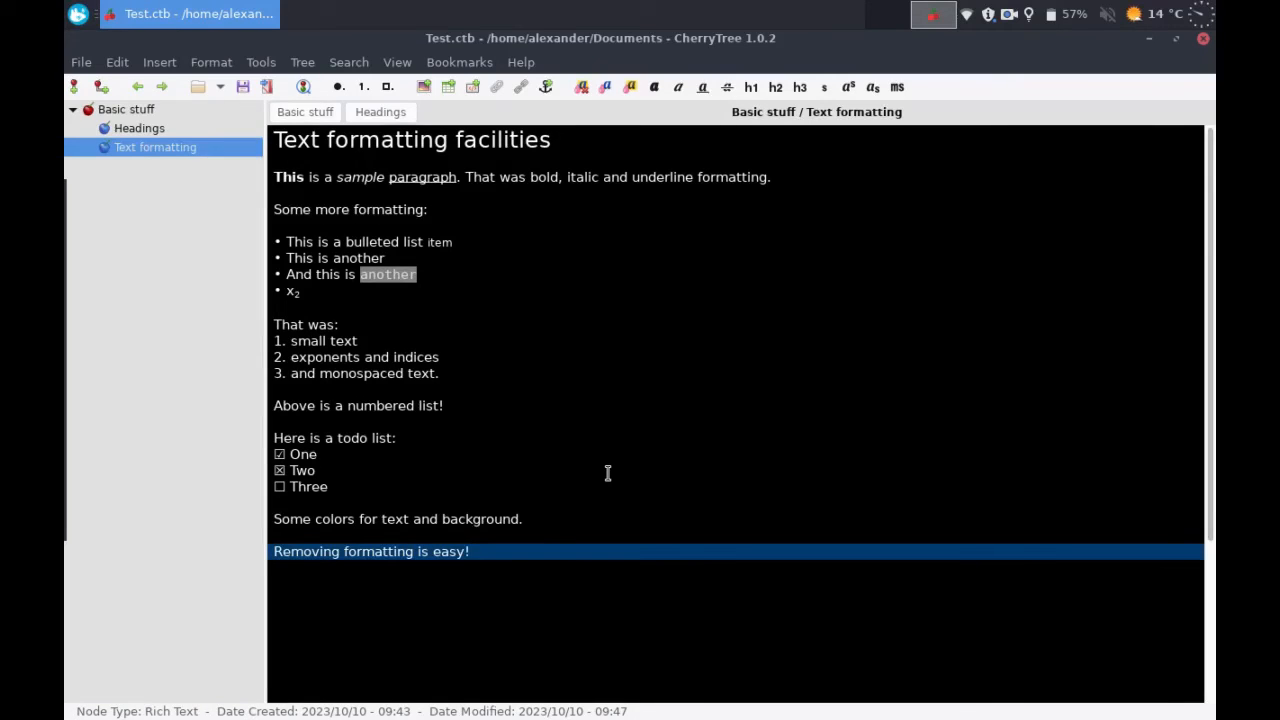
Step: Add a rich text child node named Images under Basic stuff
{"action": "left_click", "coordinate": [110, 113]}
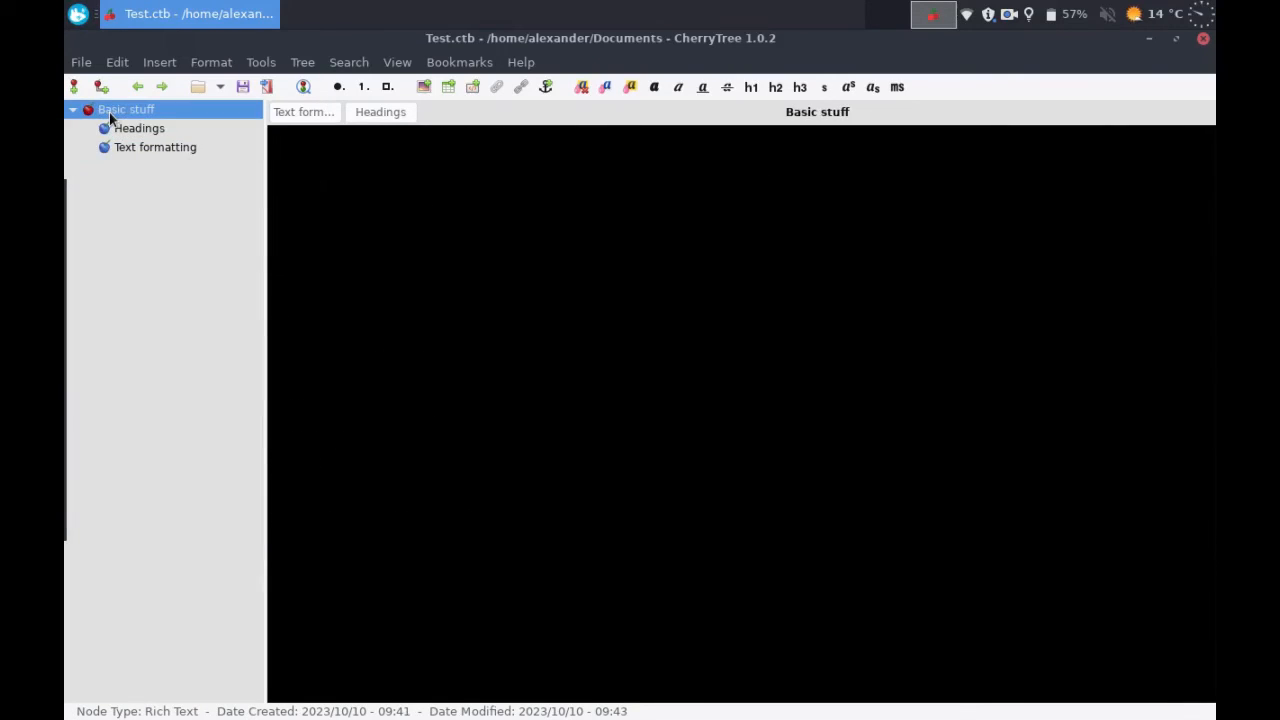
{"action": "left_click", "coordinate": [102, 87]}
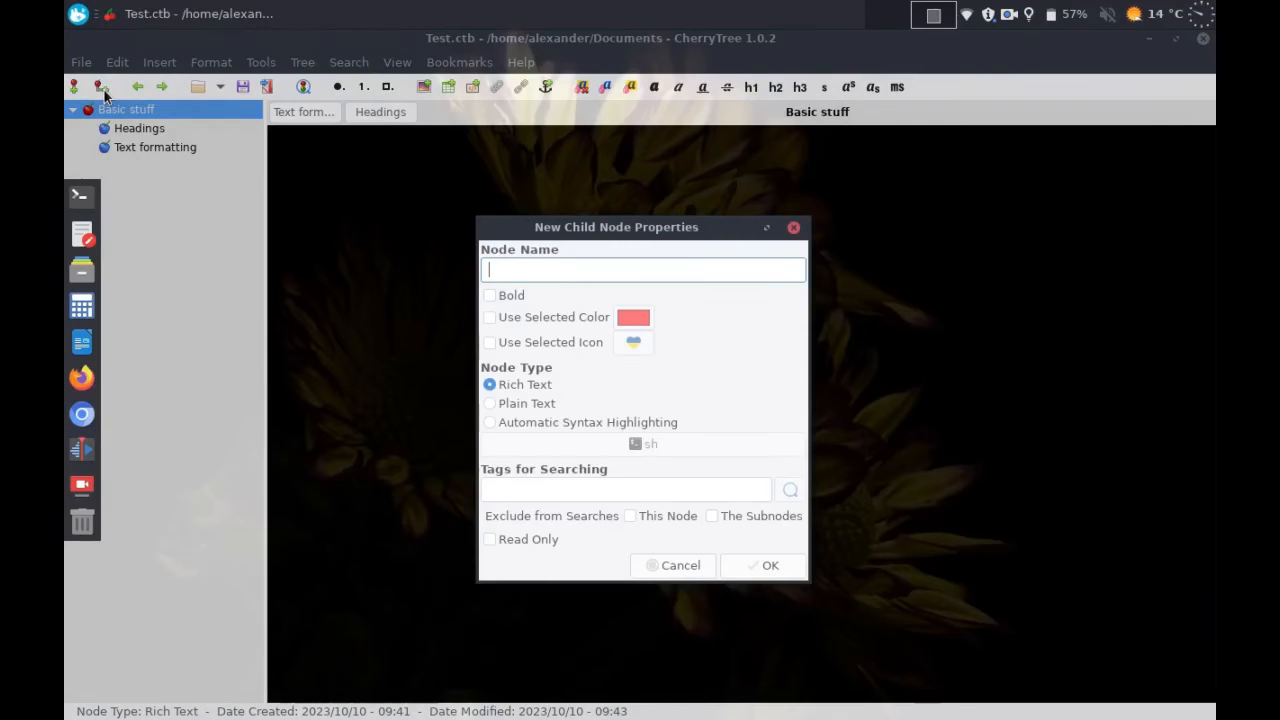
{"action": "type", "text": "Images"}
{"action": "left_click", "coordinate": [792, 568]}
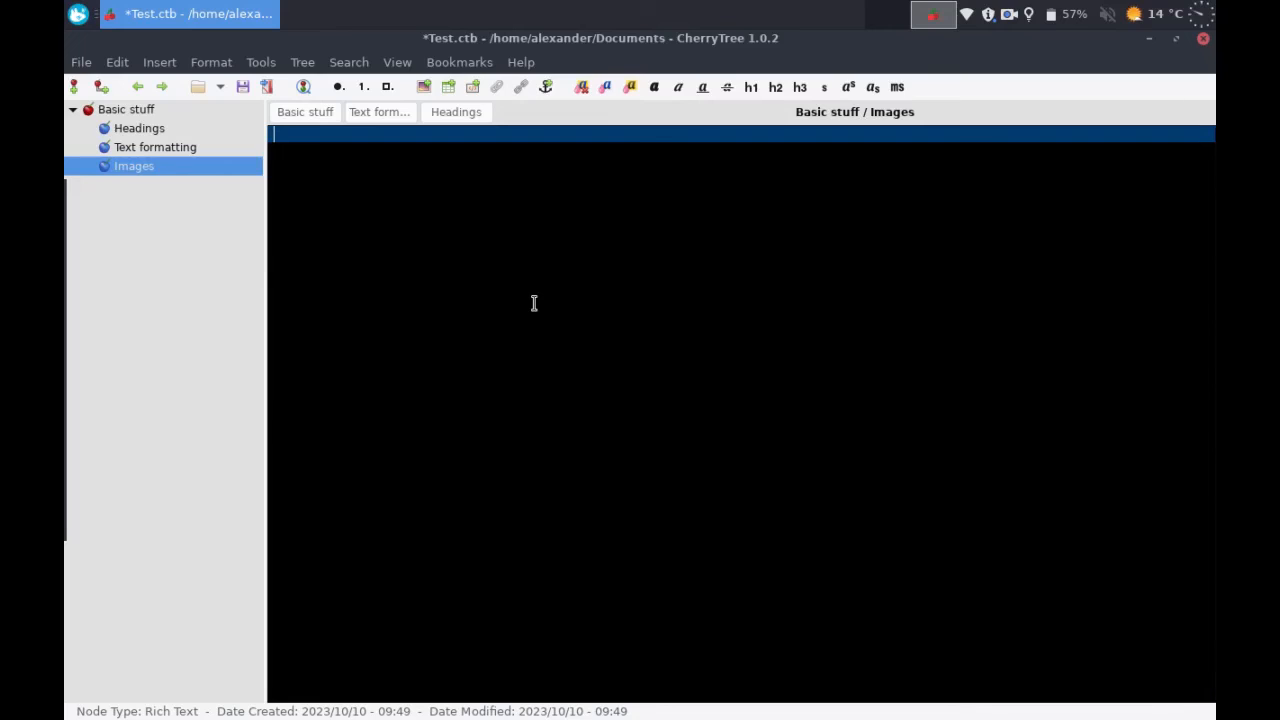
Step: Write "Working with images is easy!" in the Images node as a level 1 heading and start a new line below it
{"action": "type", "text": "Working with images is easy!"}
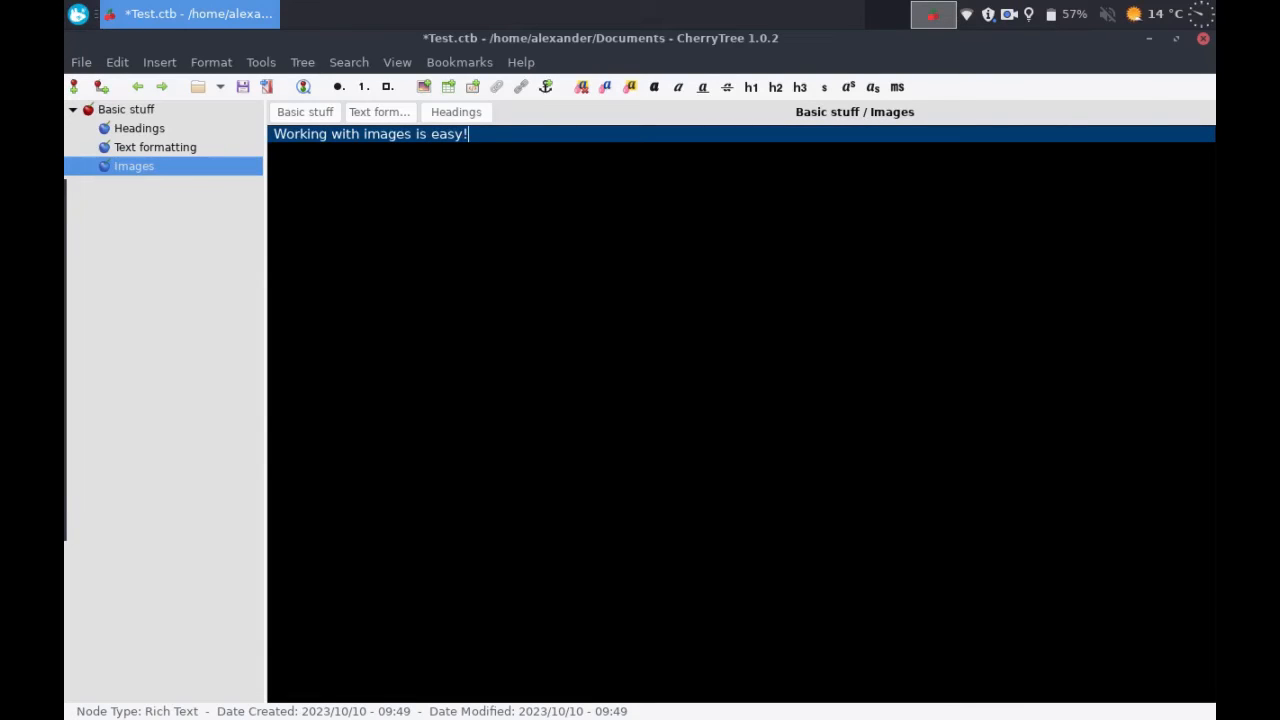
{"action": "key", "text": "shift+Home"}
{"action": "key", "text": "ctrl+1"}
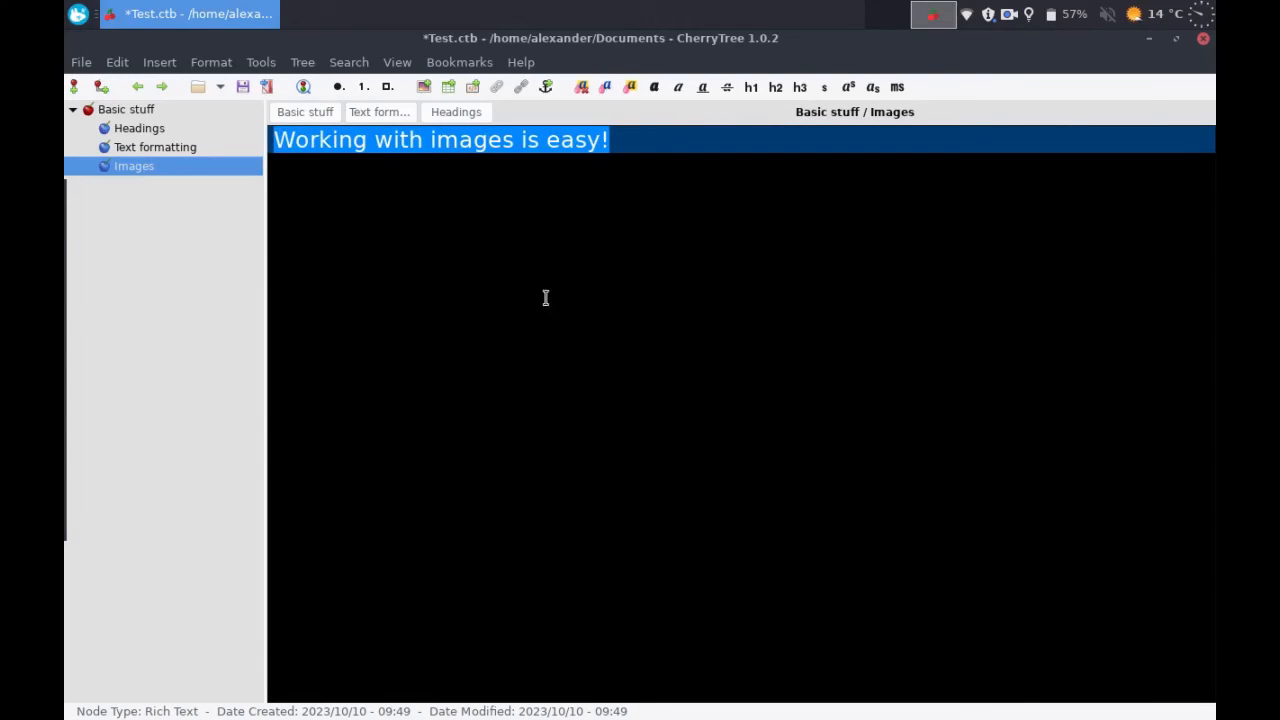
{"action": "left_click", "coordinate": [712, 138]}
{"action": "key", "text": "Return"}
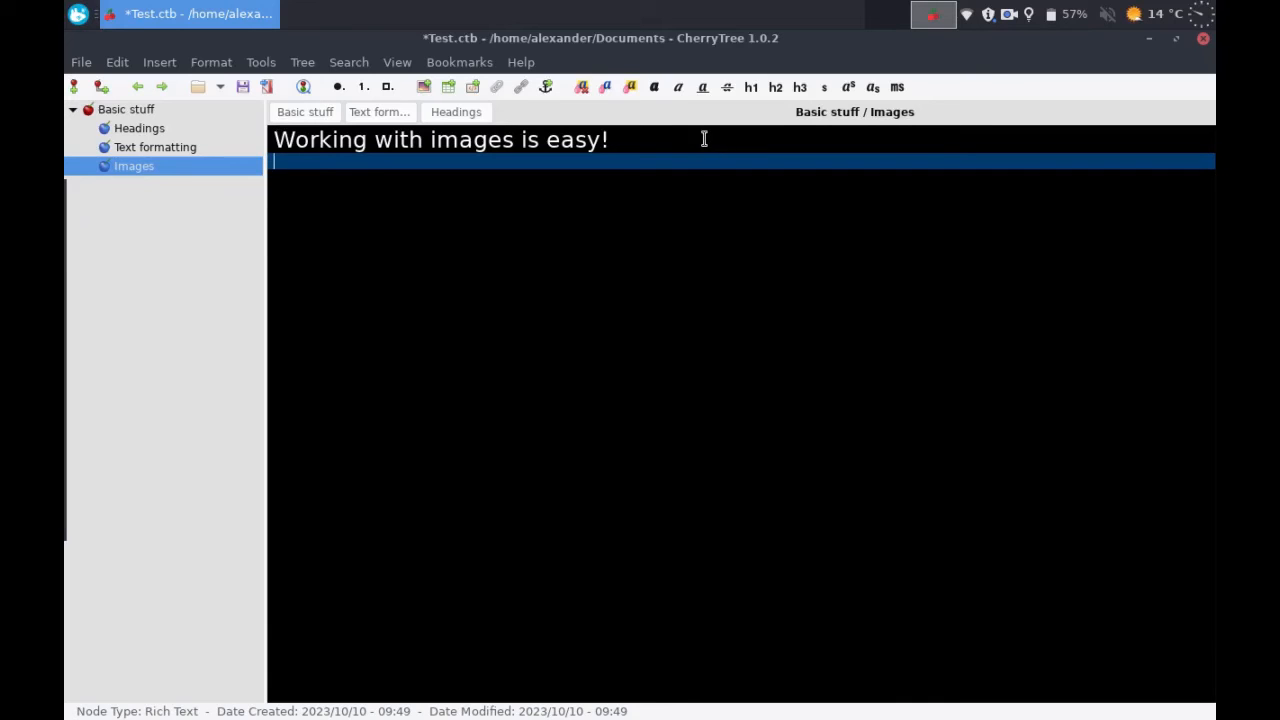
Step: Insert the image Tux.png from the Downloads folder below the heading, keeping its original size
{"action": "left_click", "coordinate": [426, 87]}
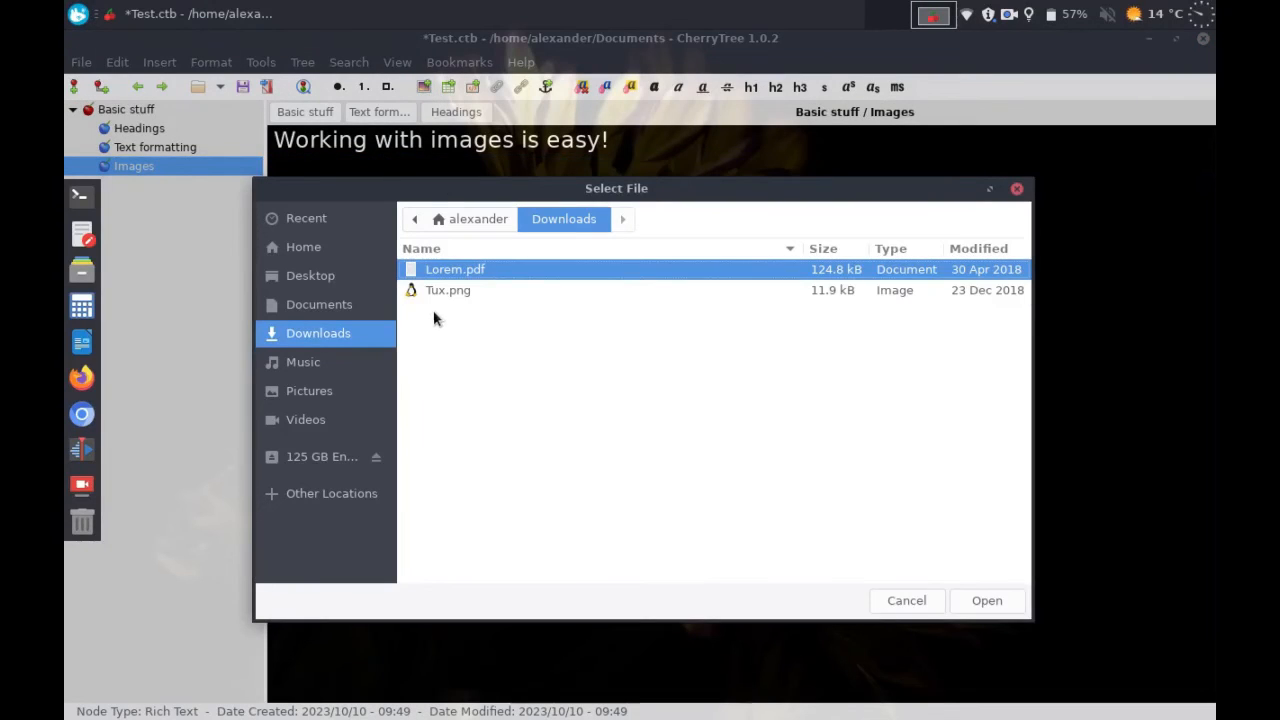
{"action": "left_click", "coordinate": [446, 294]}
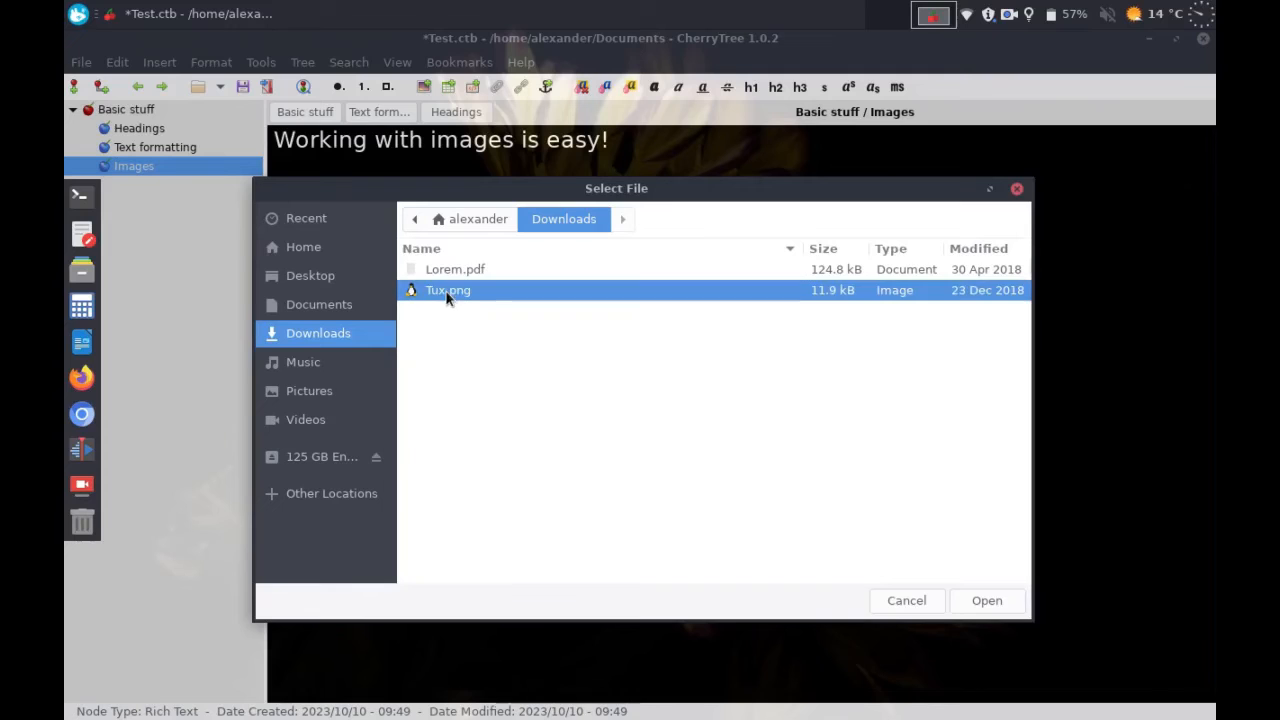
{"action": "left_click", "coordinate": [1010, 601]}
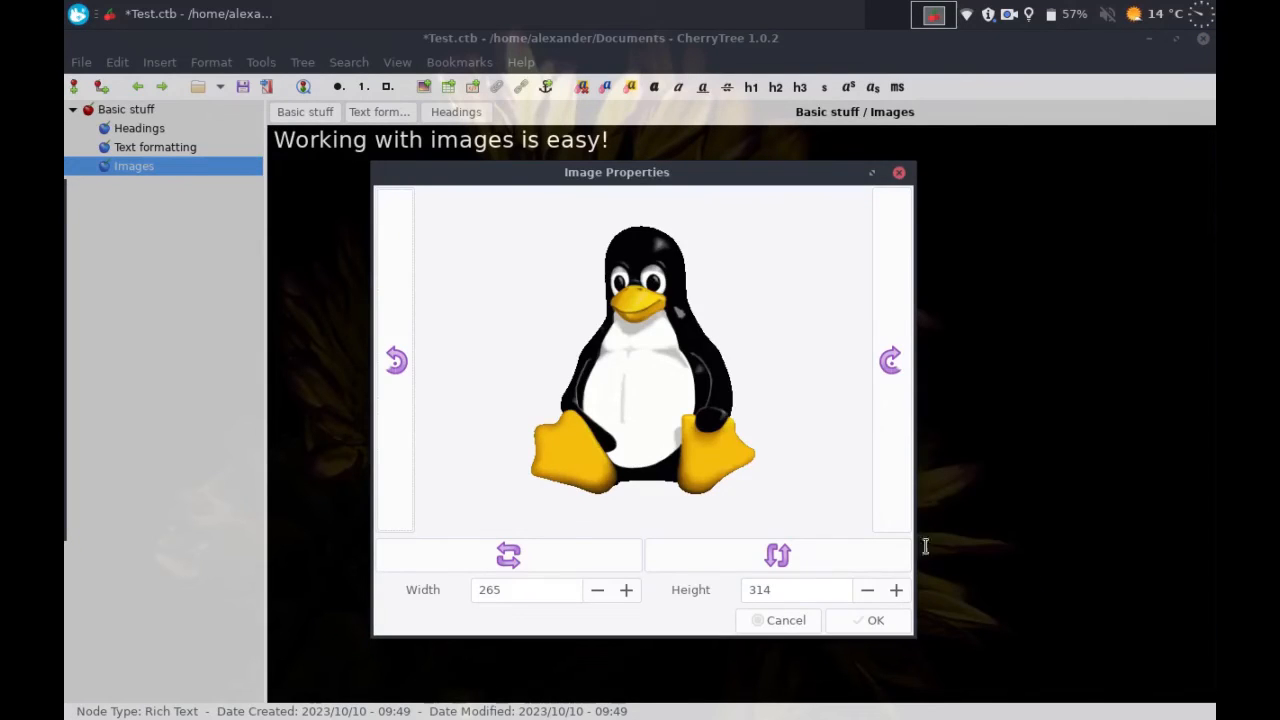
{"action": "left_click", "coordinate": [903, 623]}
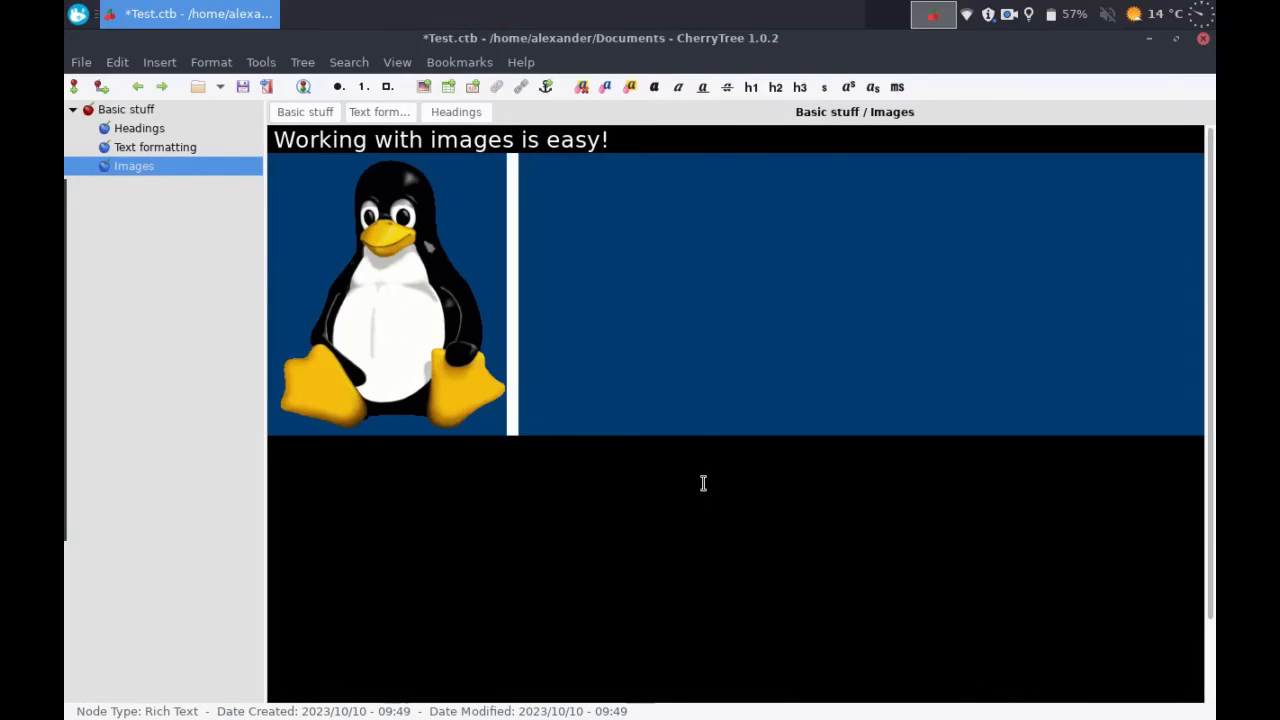
Step: Copy the inserted Tux image and paste the duplicate directly beside the original
{"action": "key", "text": "shift+Left"}
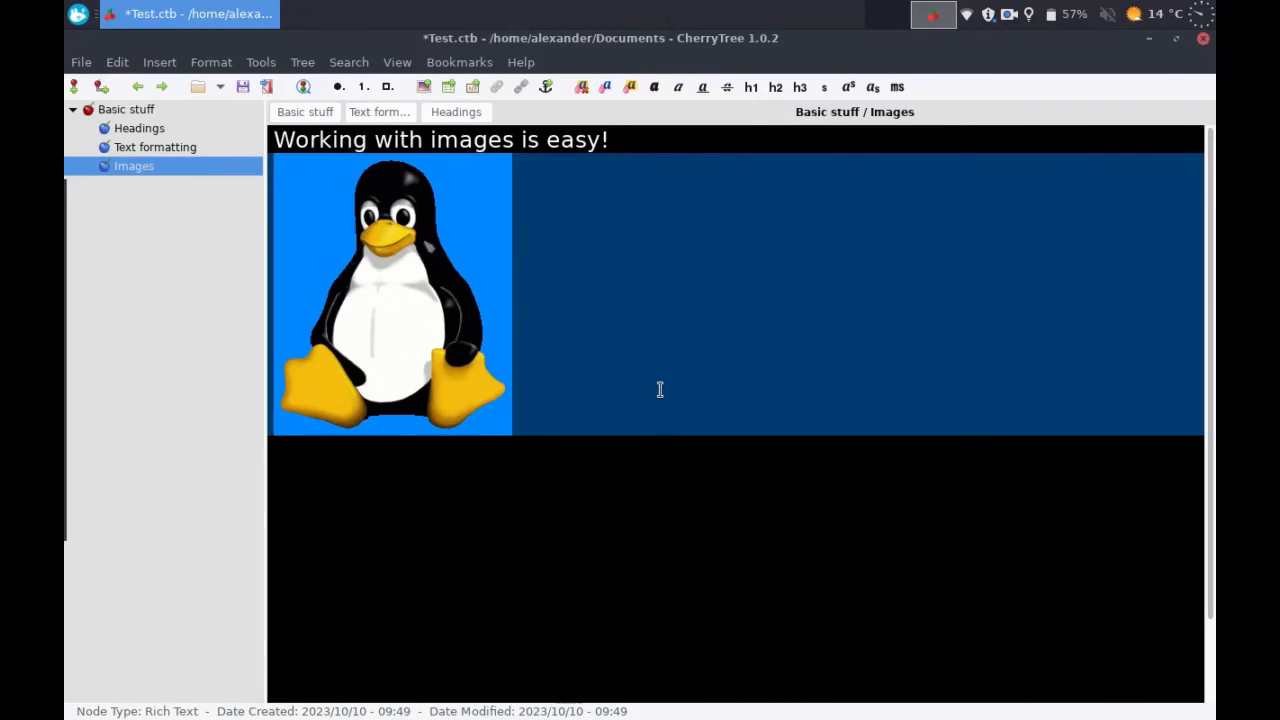
{"action": "right_click", "coordinate": [376, 300]}
{"action": "left_click", "coordinate": [395, 336]}
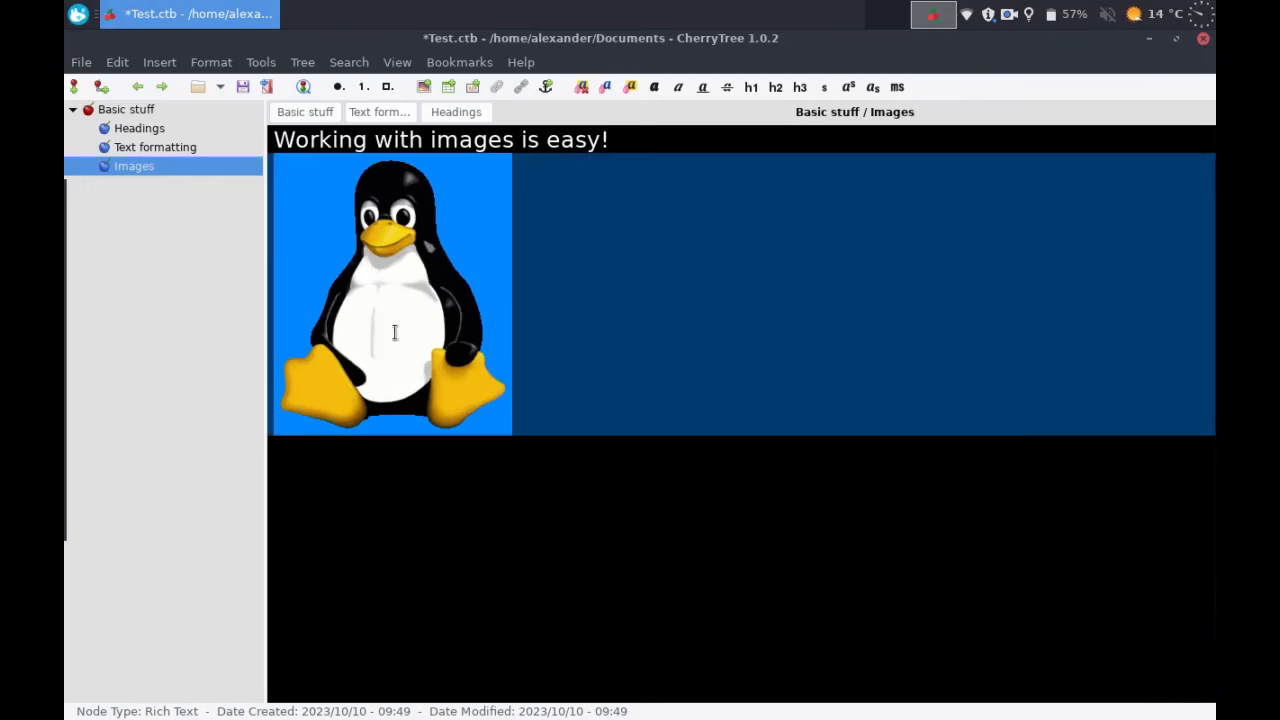
{"action": "key", "text": "ctrl+v"}
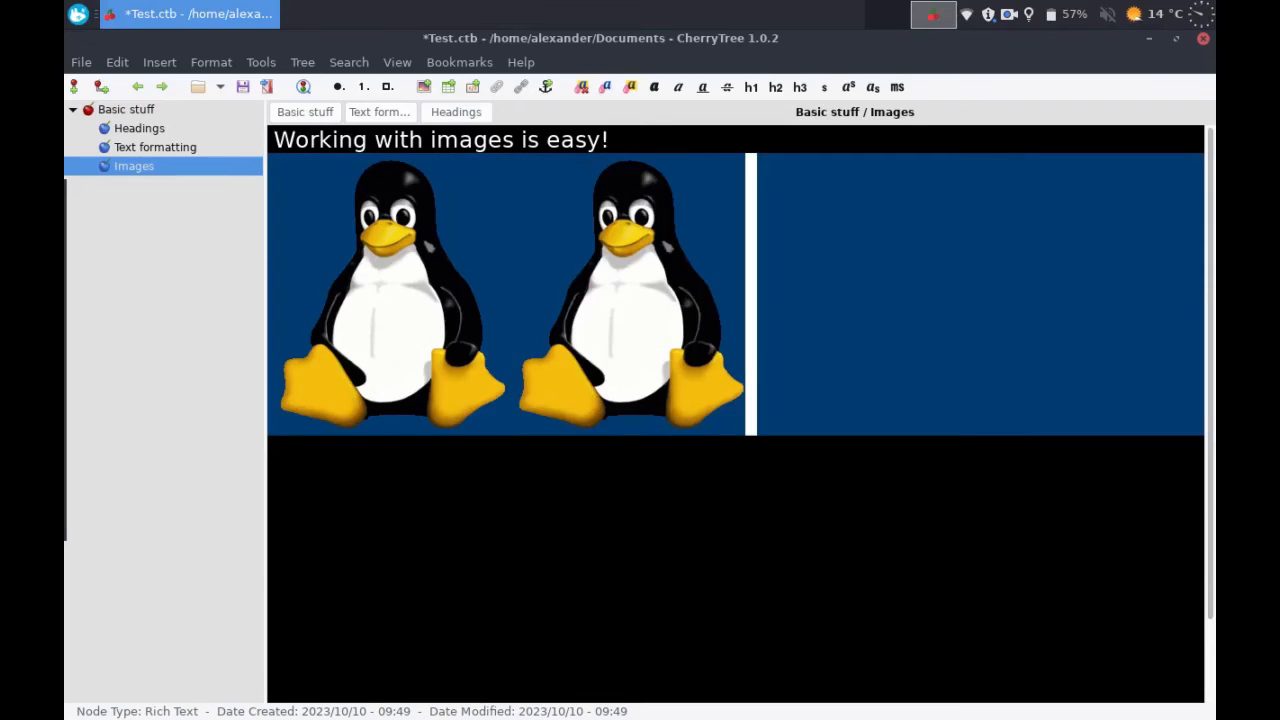
Step: Resize the second Tux image by setting its width to 200 and its height to 200
{"action": "right_click", "coordinate": [615, 330]}
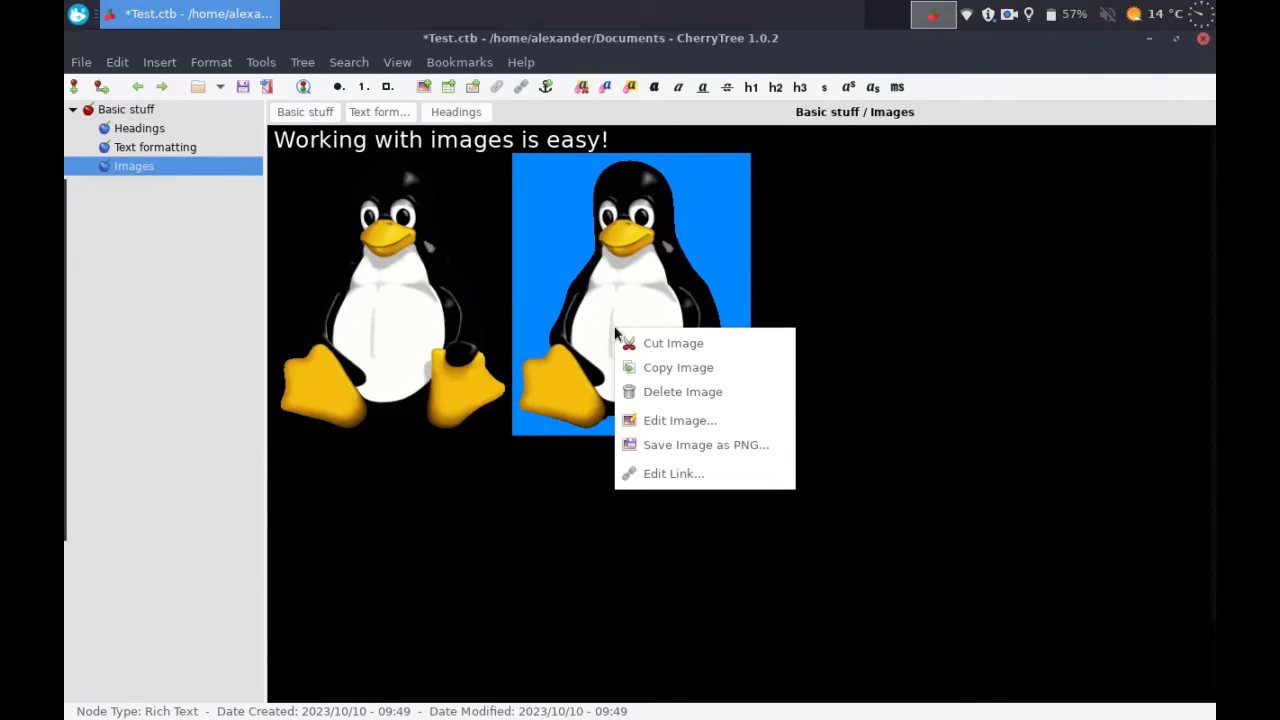
{"action": "left_click", "coordinate": [653, 424]}
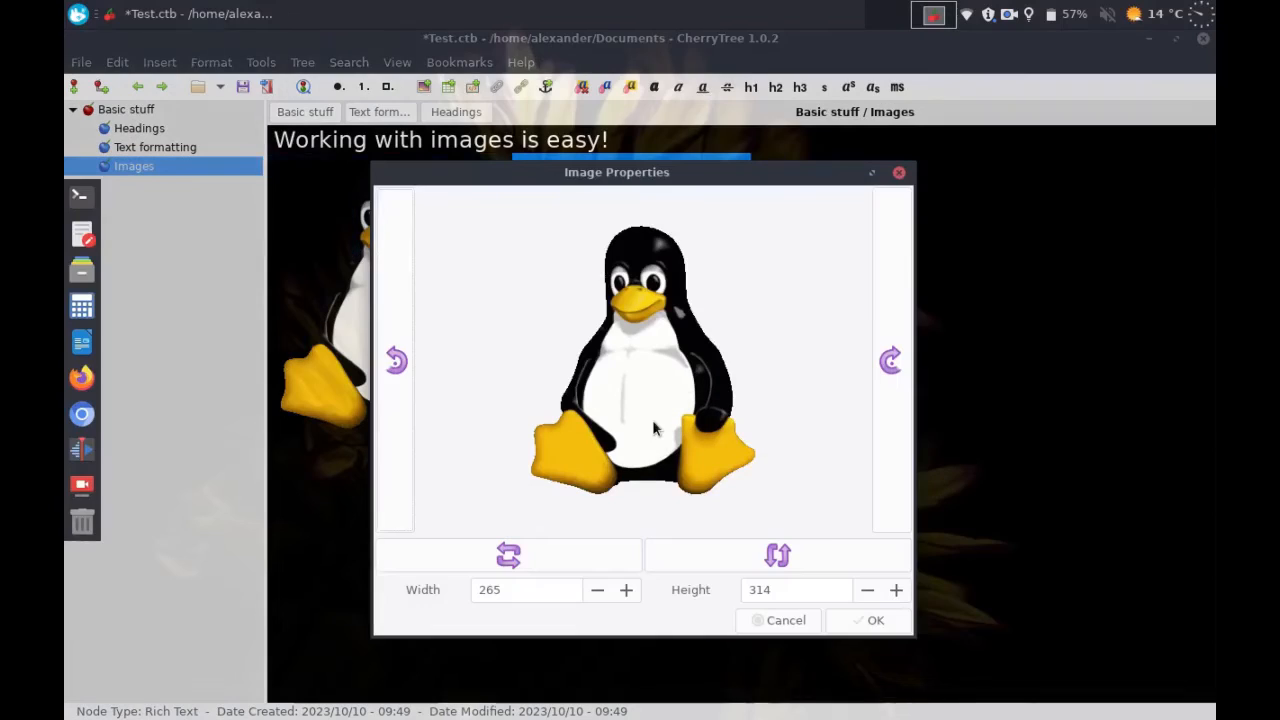
{"action": "left_click", "coordinate": [508, 589]}
{"action": "key", "text": "BackSpace"}
{"action": "type", "text": "00"}
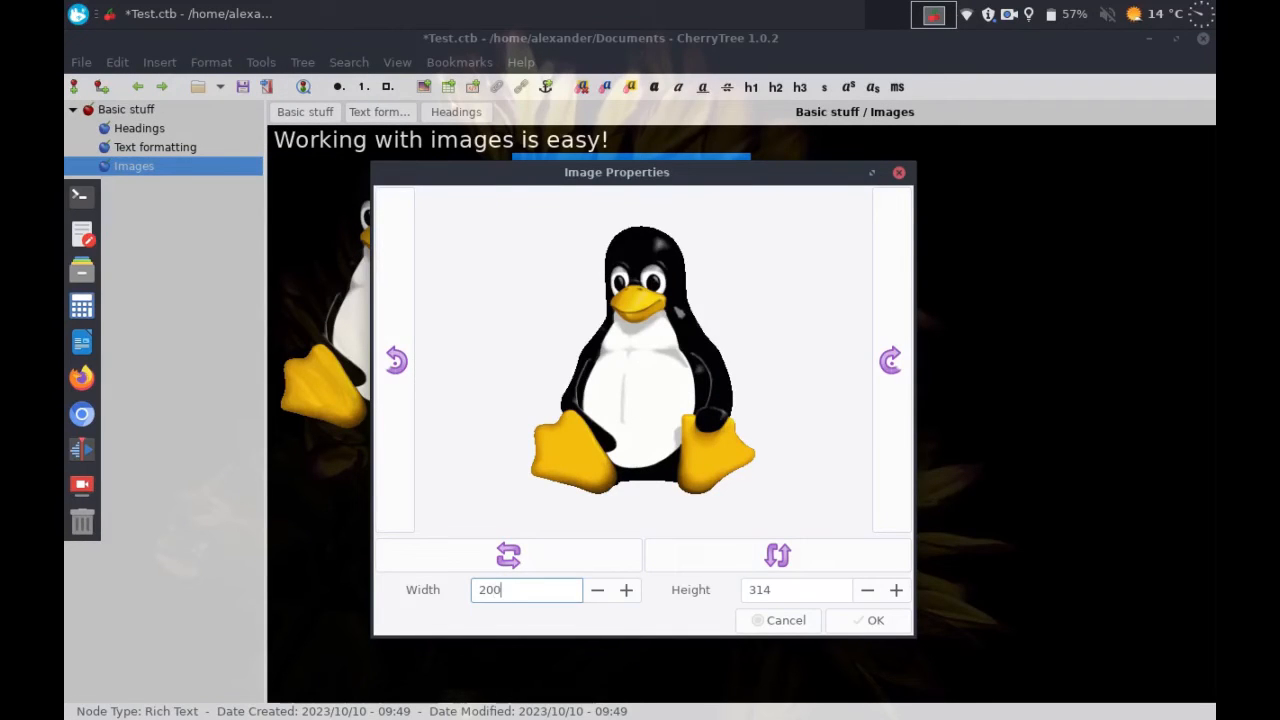
{"action": "key", "text": "Tab"}
{"action": "type", "text": "20"}
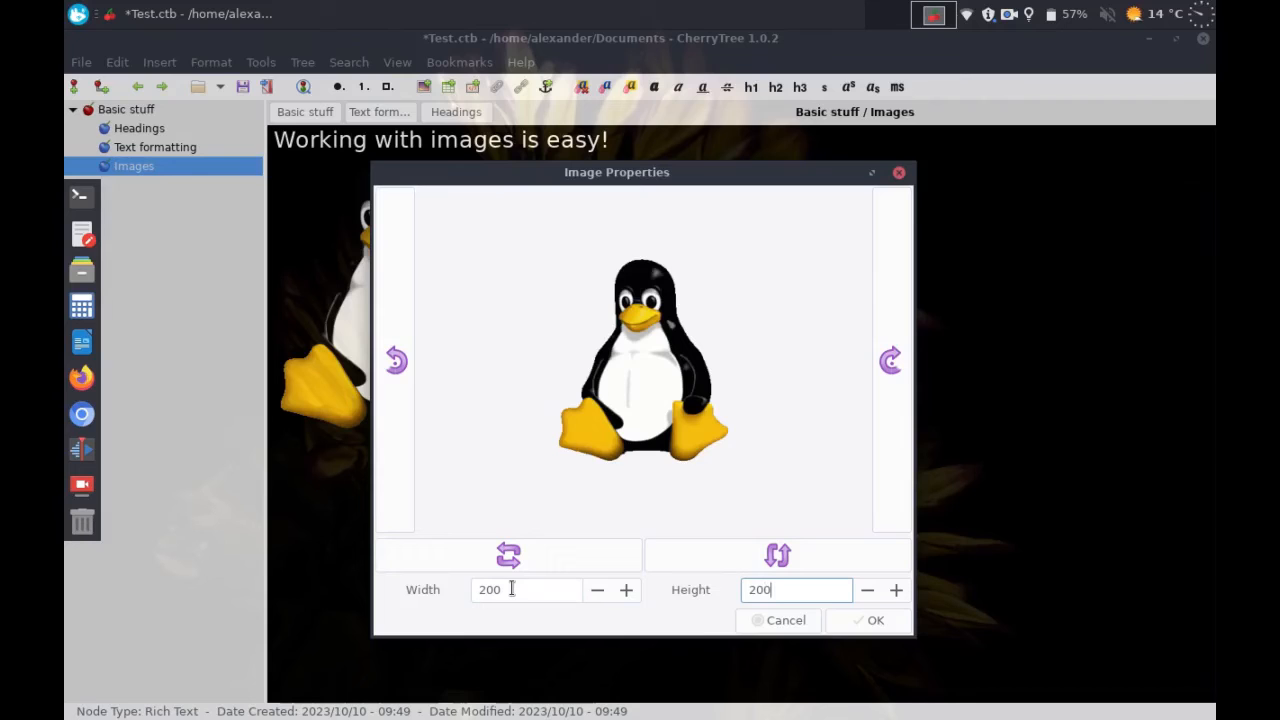
{"action": "left_click", "coordinate": [845, 613]}
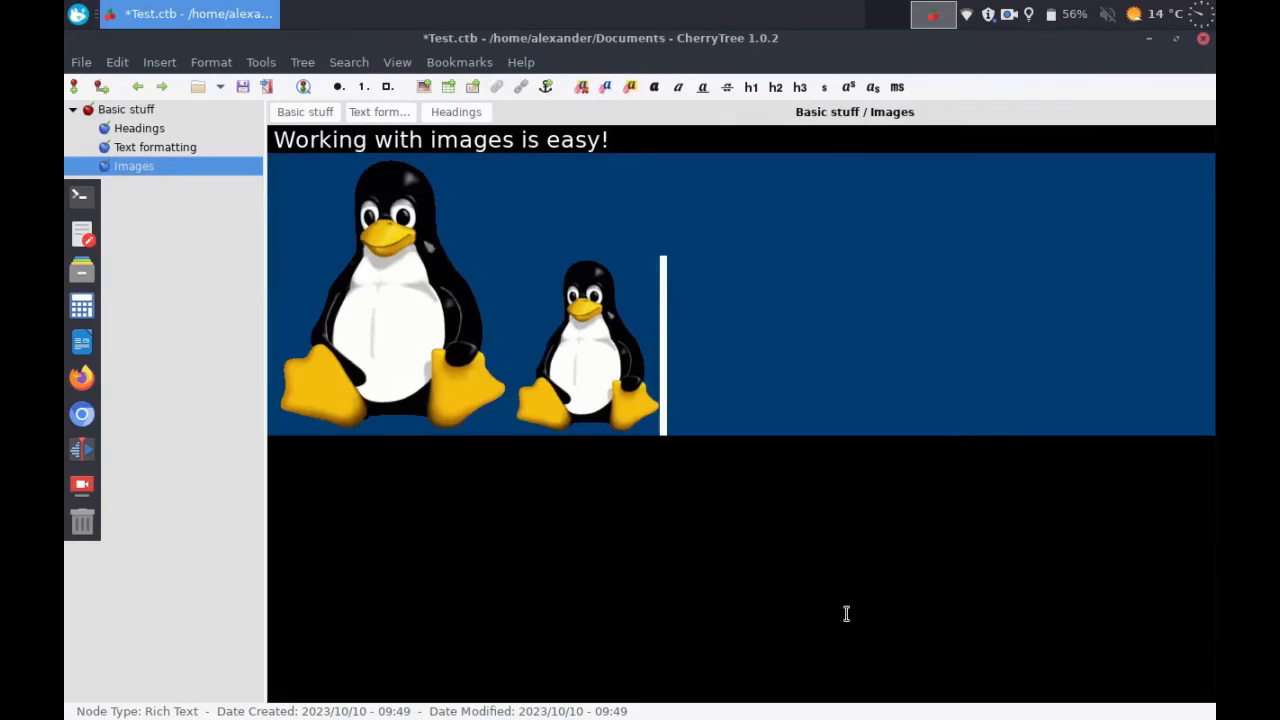
Step: Paste another Tux image beside the small one and rotate it 90 degrees clockwise
{"action": "key", "text": "ctrl+v"}
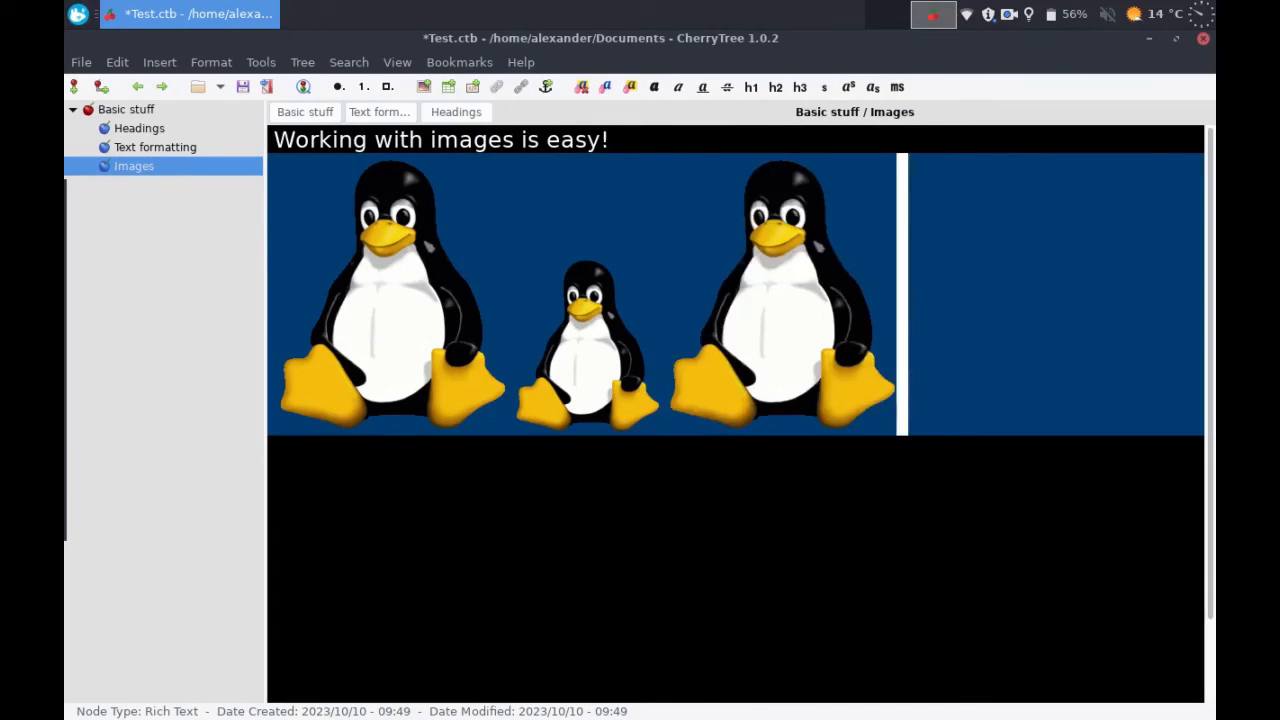
{"action": "left_click", "coordinate": [768, 318]}
{"action": "right_click", "coordinate": [768, 318]}
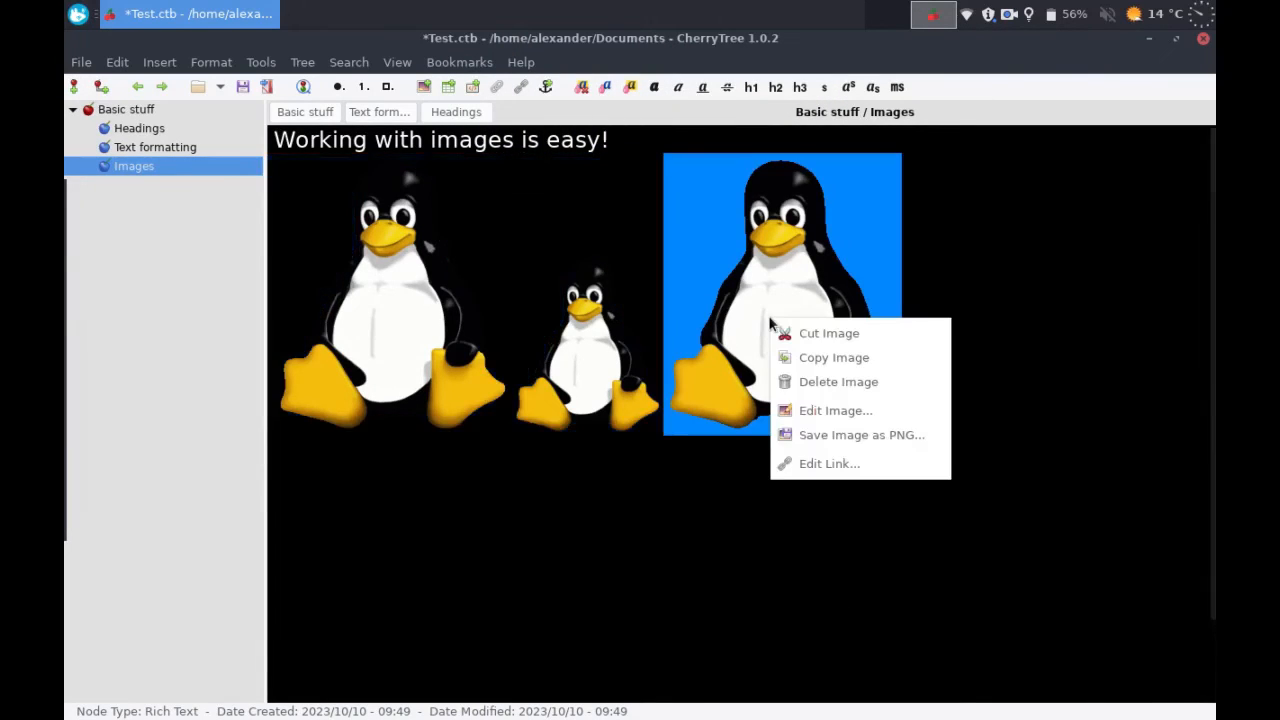
{"action": "left_click", "coordinate": [803, 409]}
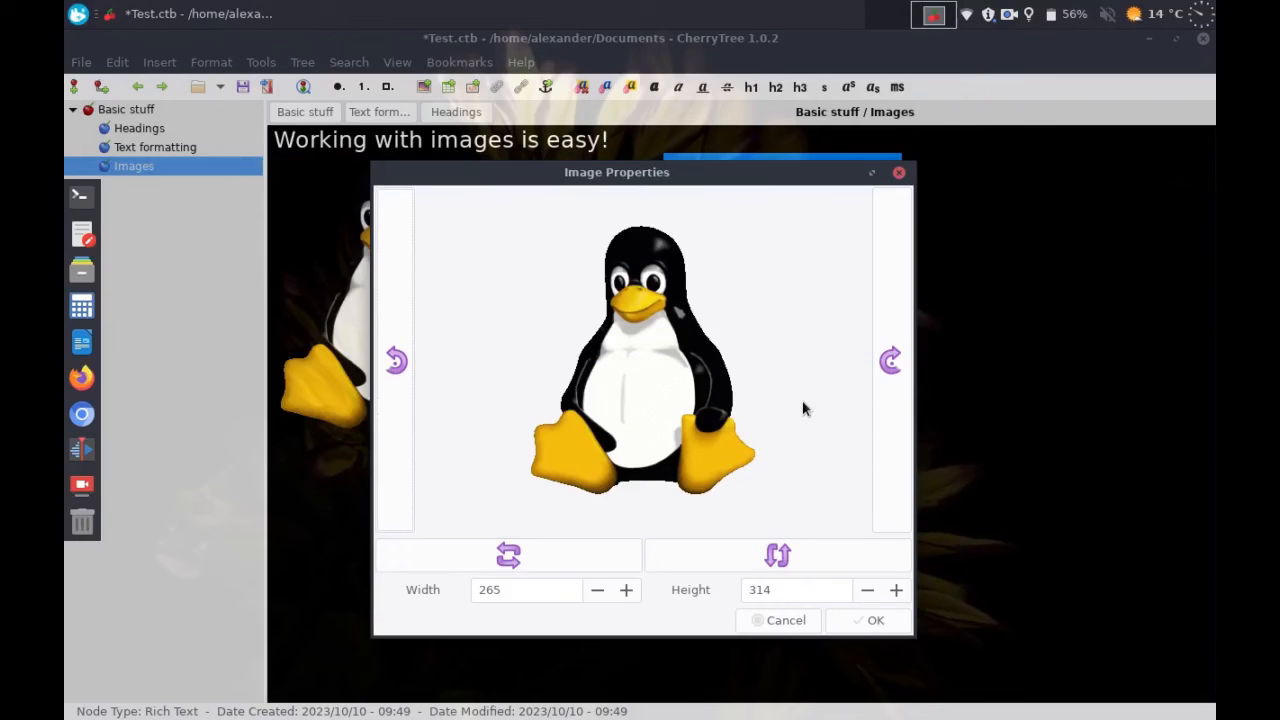
{"action": "left_click", "coordinate": [890, 360]}
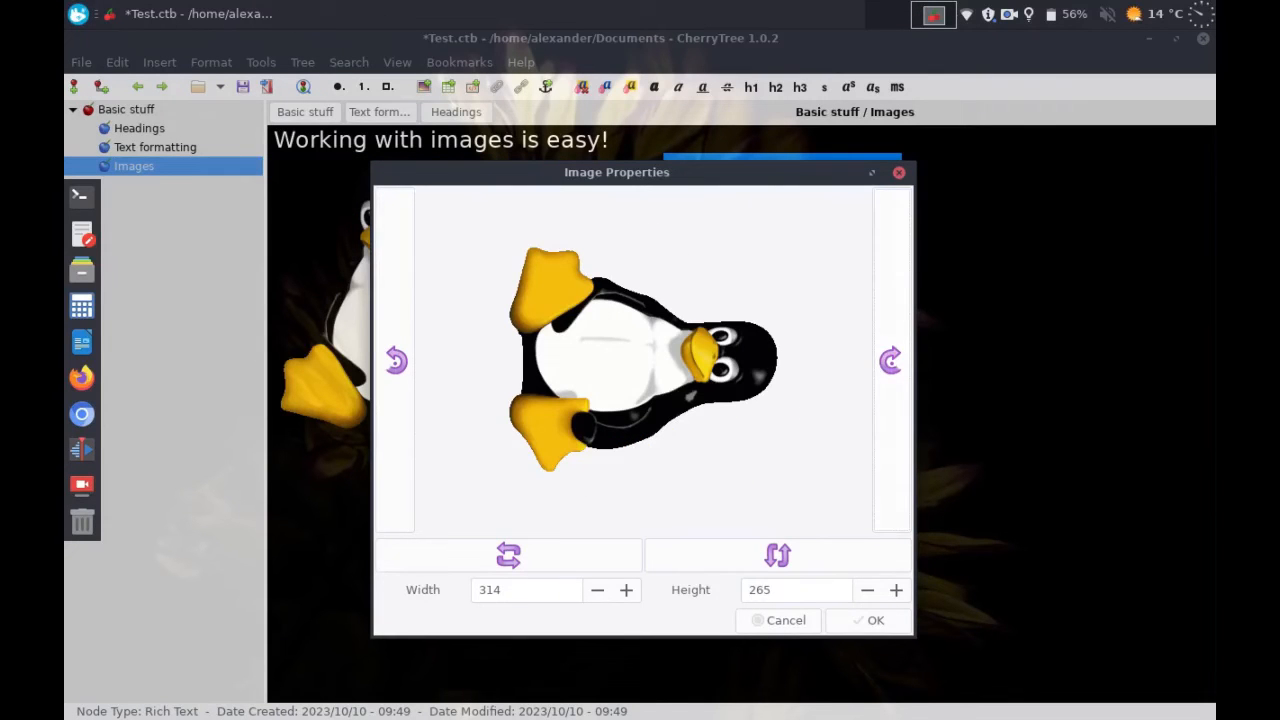
{"action": "left_click", "coordinate": [894, 621]}
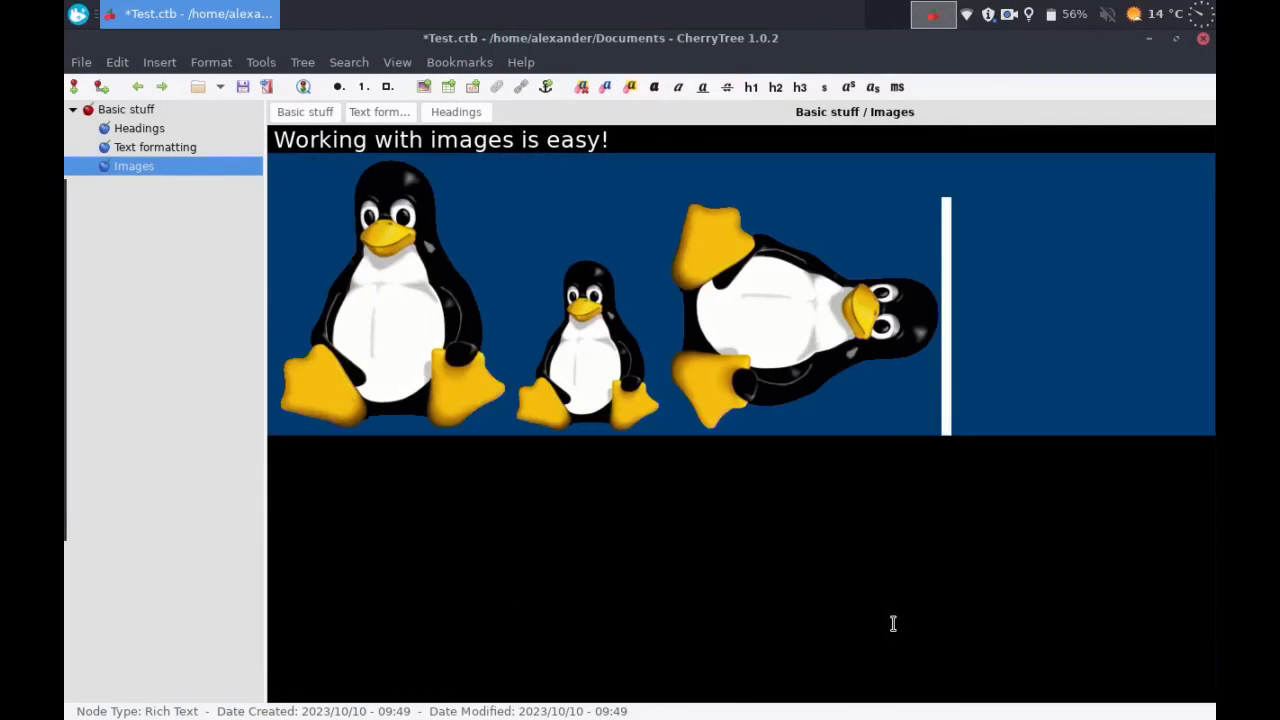
Step: Paste another Tux image on a new line below the first row and flip it vertically
{"action": "key", "text": "Return"}
{"action": "key", "text": "ctrl+v"}
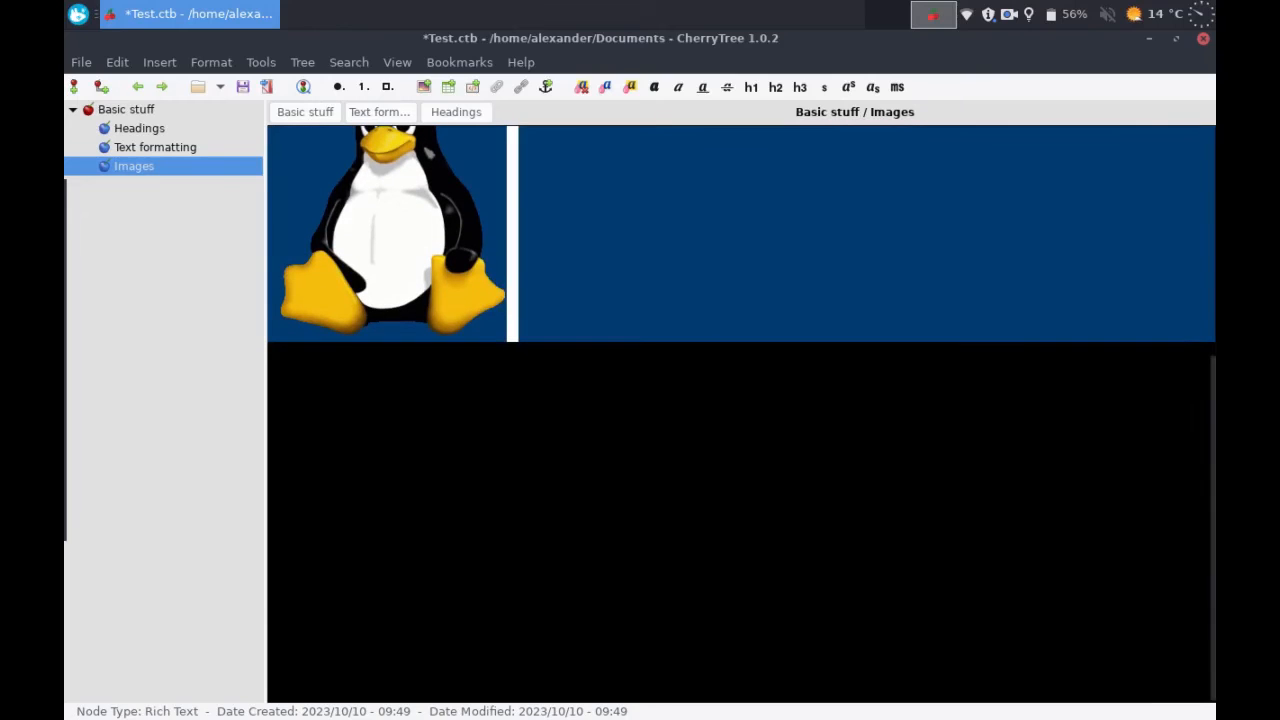
{"action": "scroll", "coordinate": [894, 624], "scroll_direction": "up", "scroll_amount": 5}
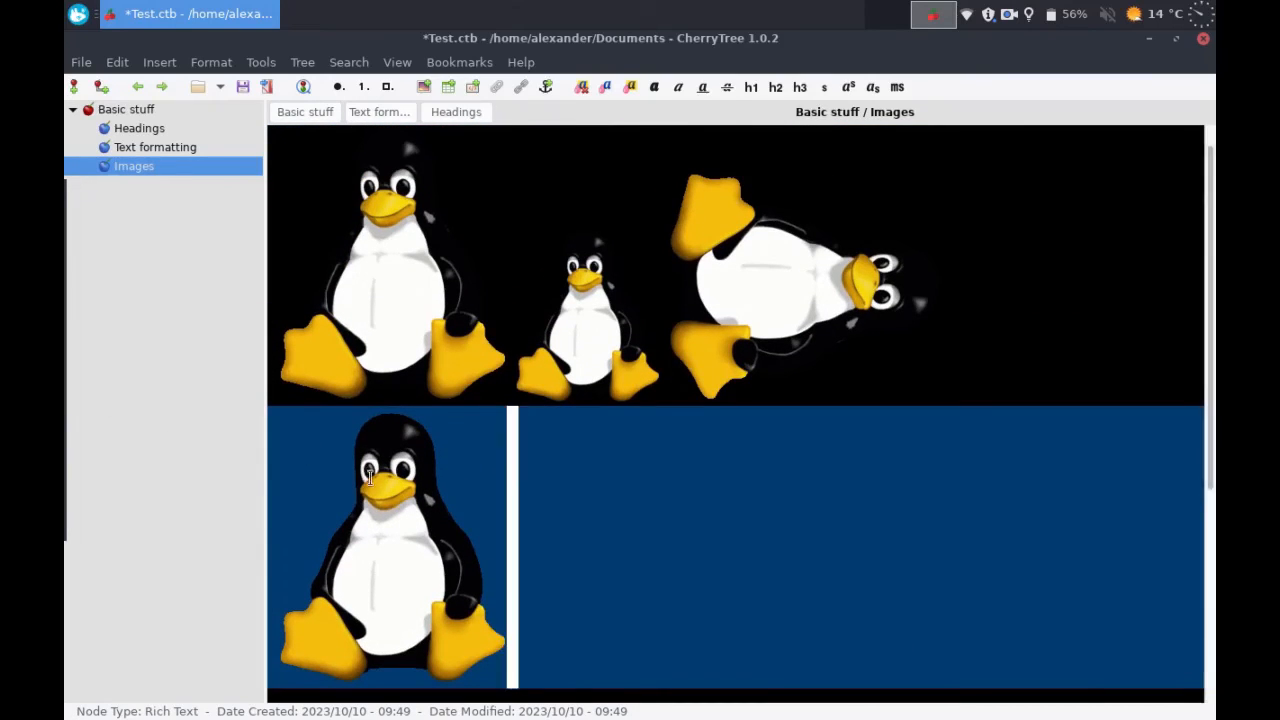
{"action": "right_click", "coordinate": [372, 480]}
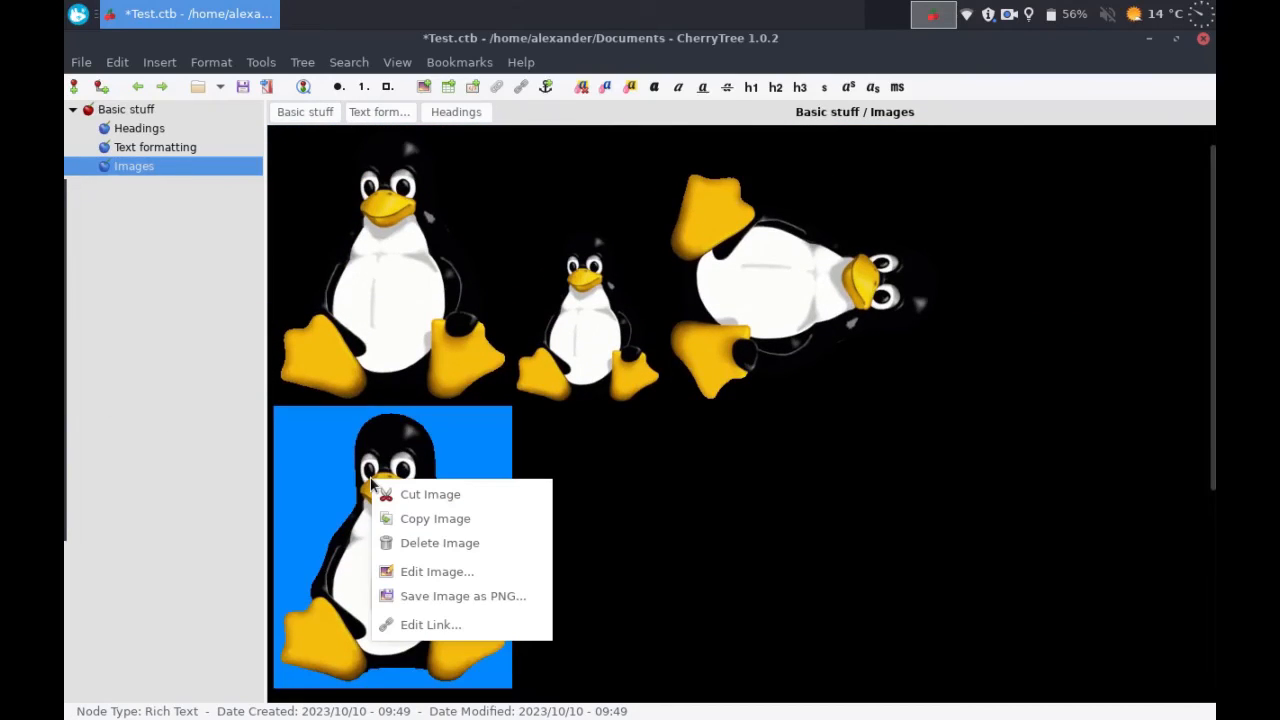
{"action": "left_click", "coordinate": [403, 565]}
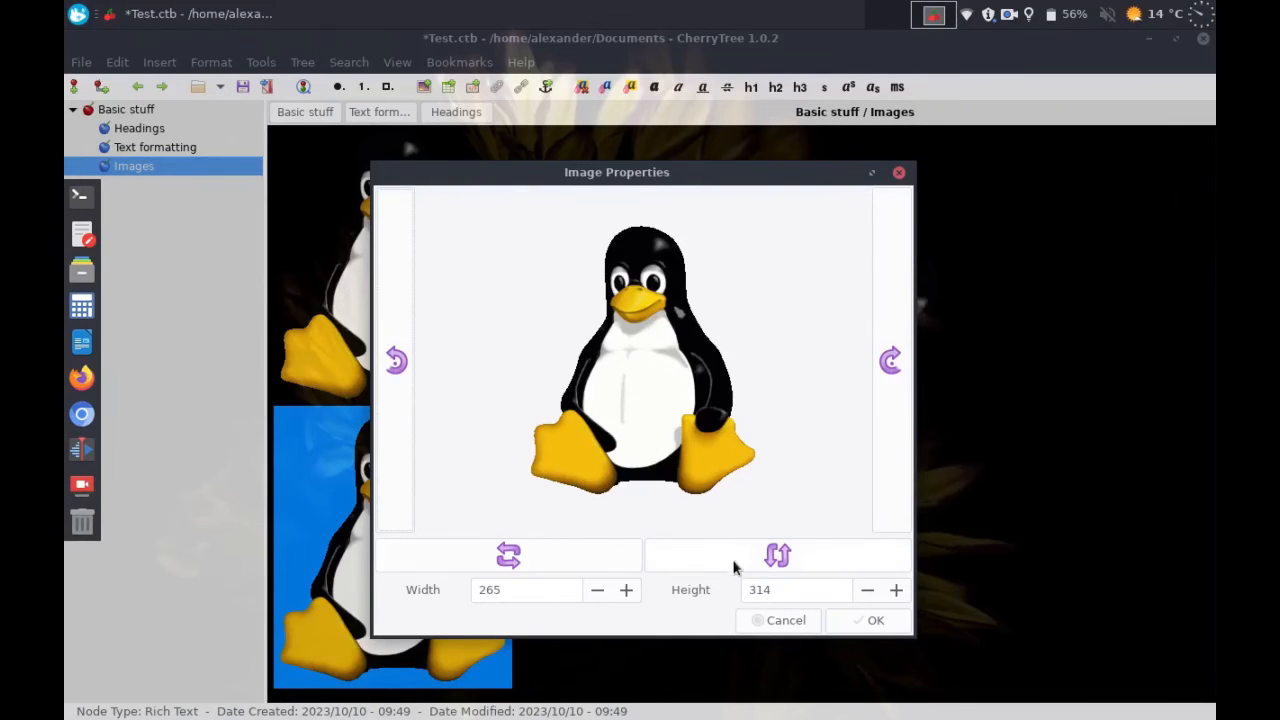
{"action": "left_click", "coordinate": [760, 560]}
{"action": "left_click", "coordinate": [863, 617]}
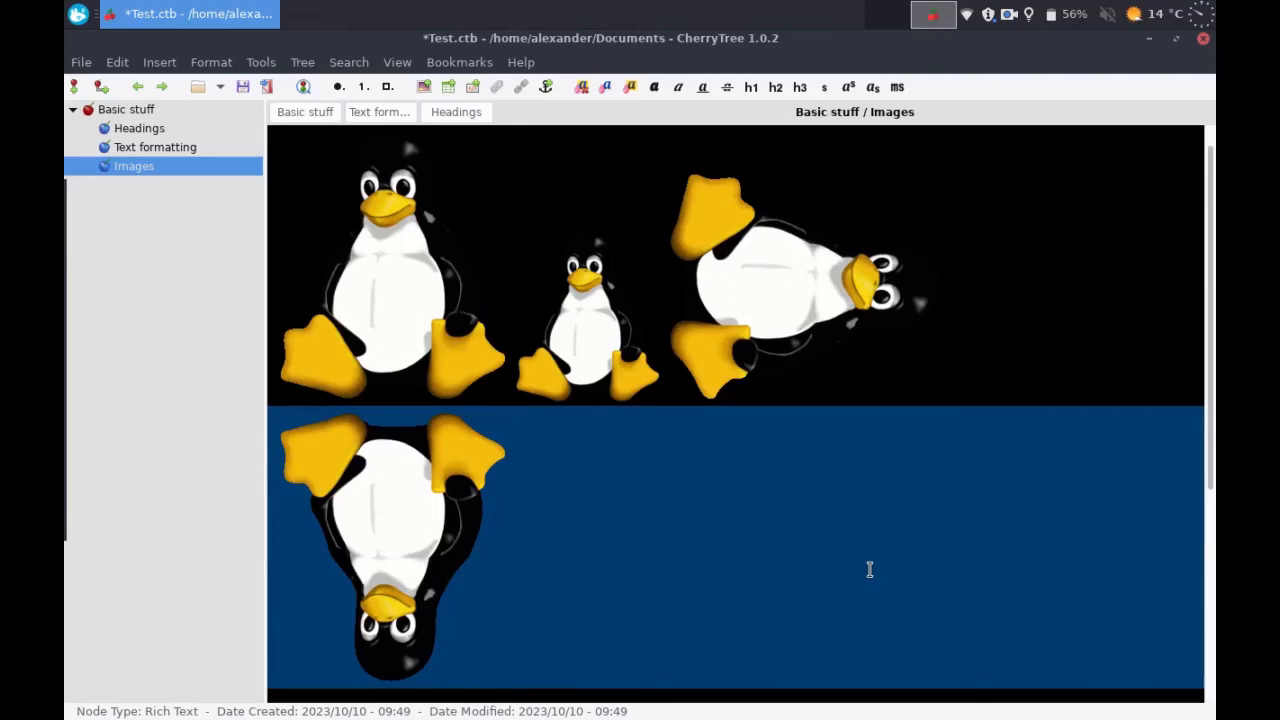
{"action": "key", "text": "Return"}
{"action": "scroll", "coordinate": [869, 569], "scroll_direction": "up", "scroll_amount": 5}
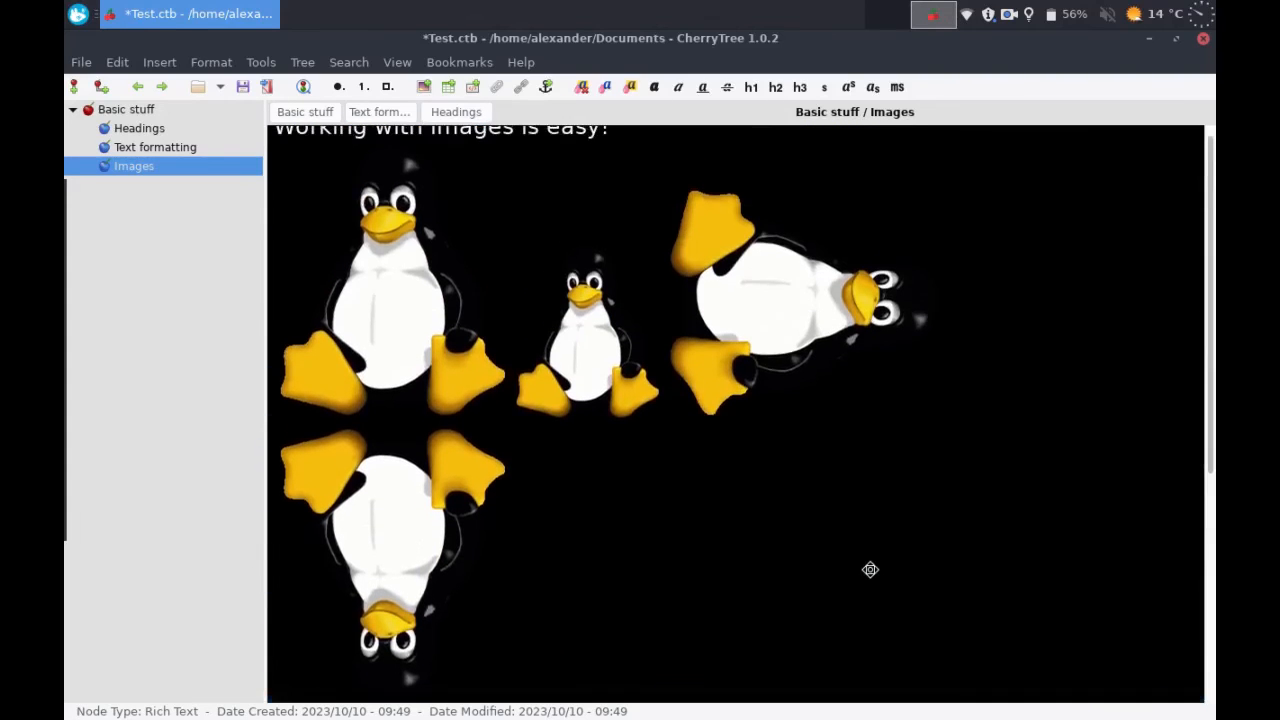
{"action": "scroll", "coordinate": [869, 569], "scroll_direction": "up", "scroll_amount": 1}
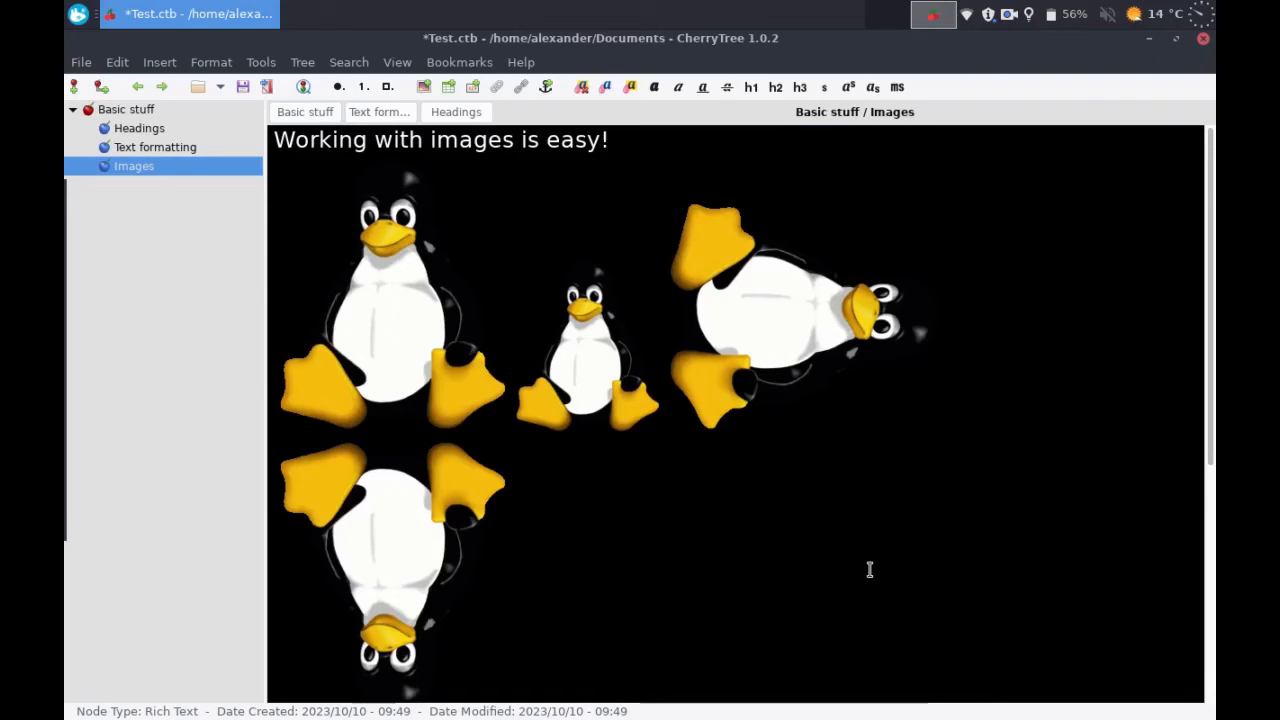
Step: Add a rich text child node named File insert under Basic stuff
{"action": "left_click", "coordinate": [104, 110]}
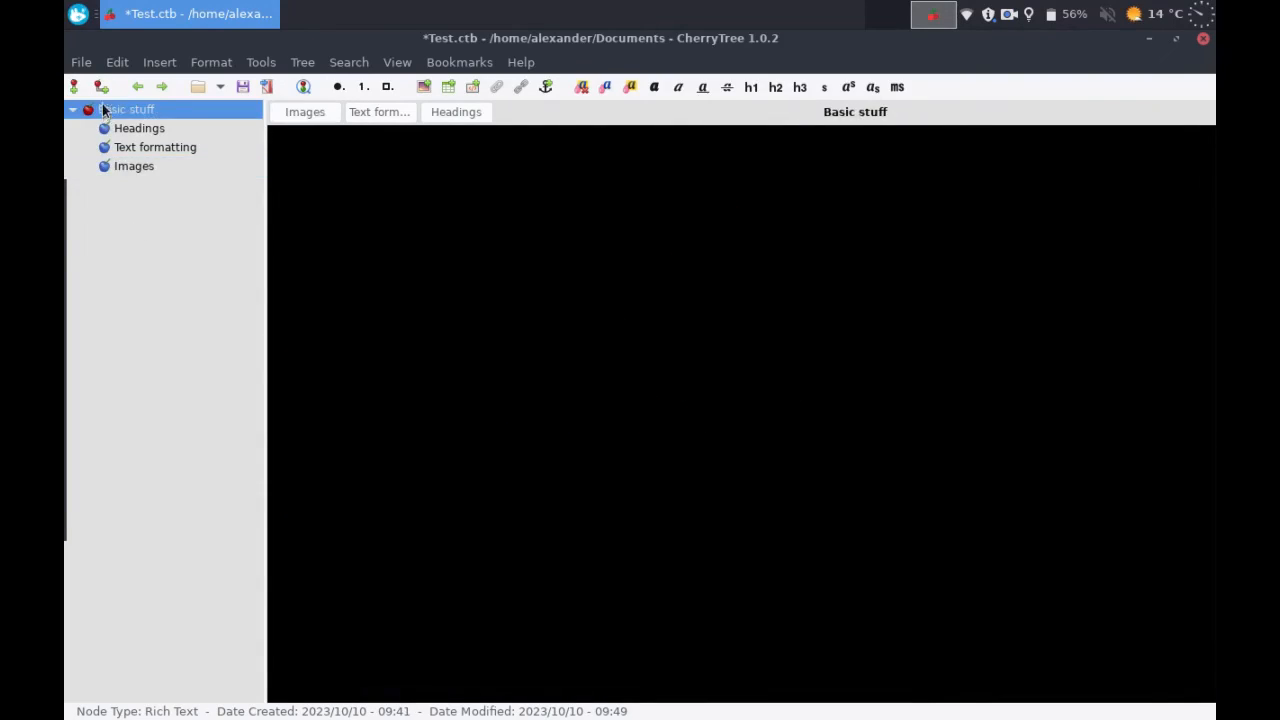
{"action": "left_click", "coordinate": [101, 89]}
{"action": "type", "text": "File insert"}
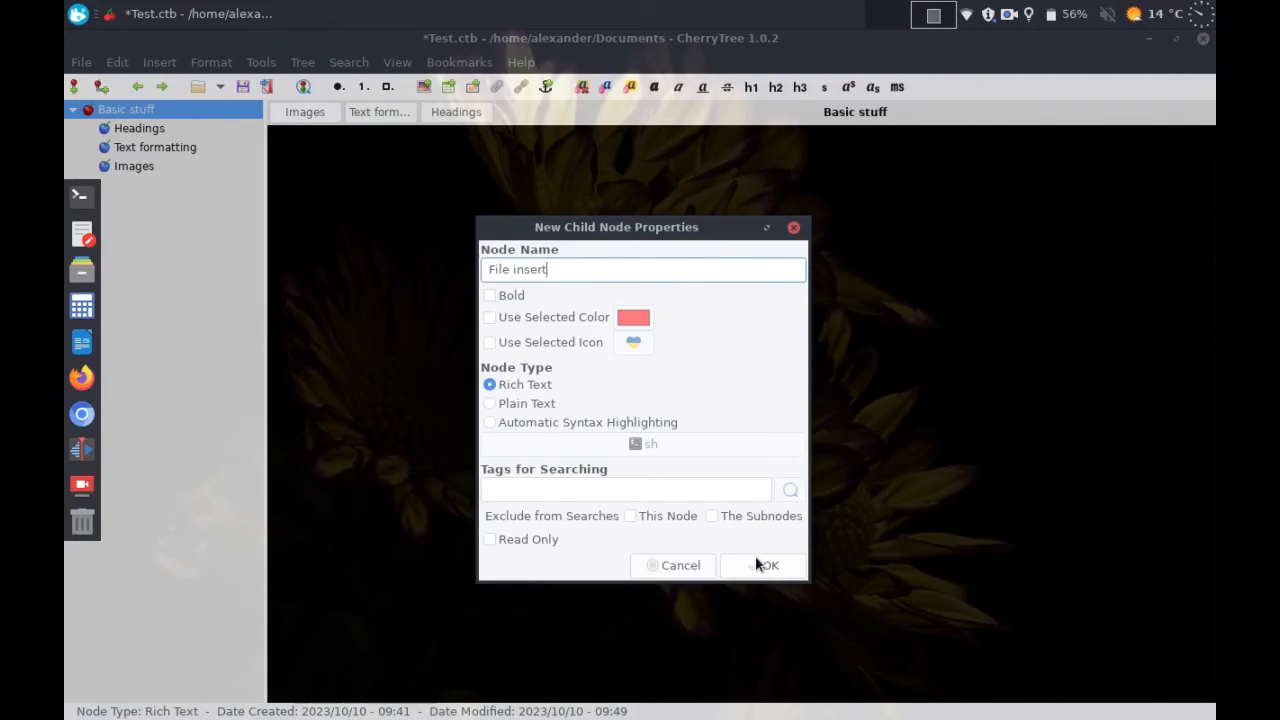
{"action": "left_click", "coordinate": [757, 565]}
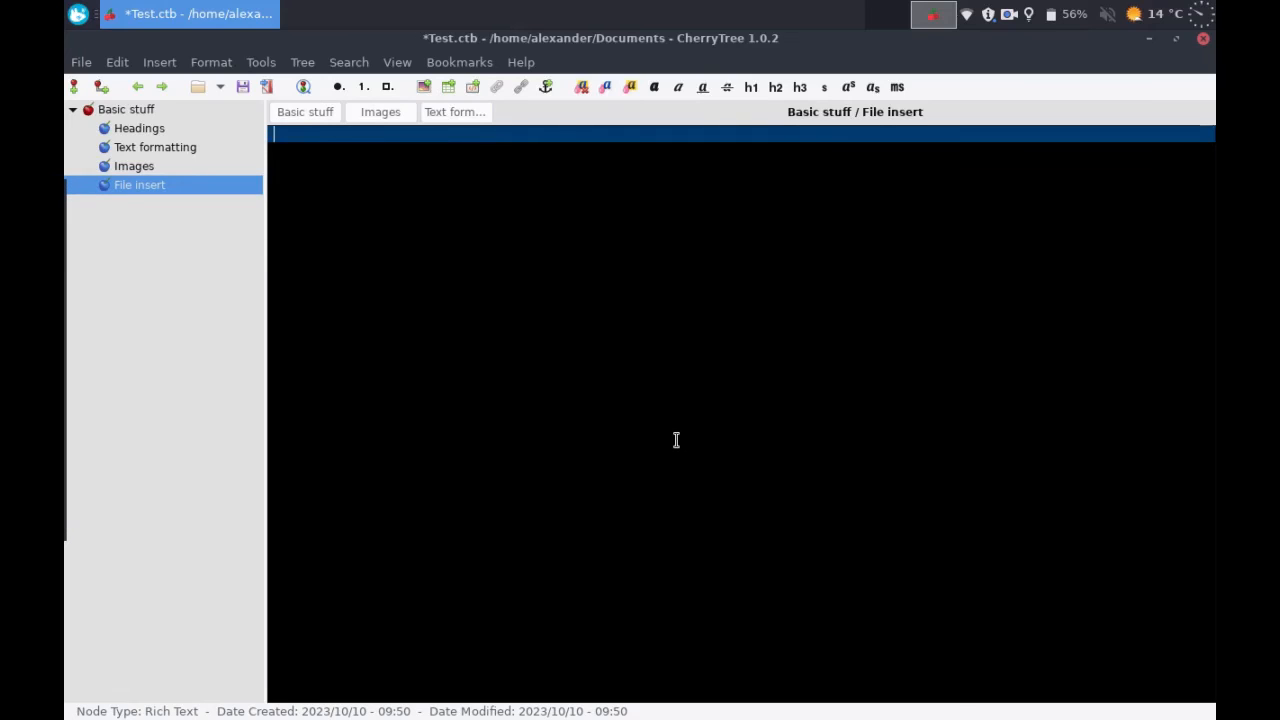
Step: Write "You can insert files too!" as a level 1 heading in the File insert node, with the line "This is a PDF file:" below it
{"action": "type", "text": "You can insert files"}
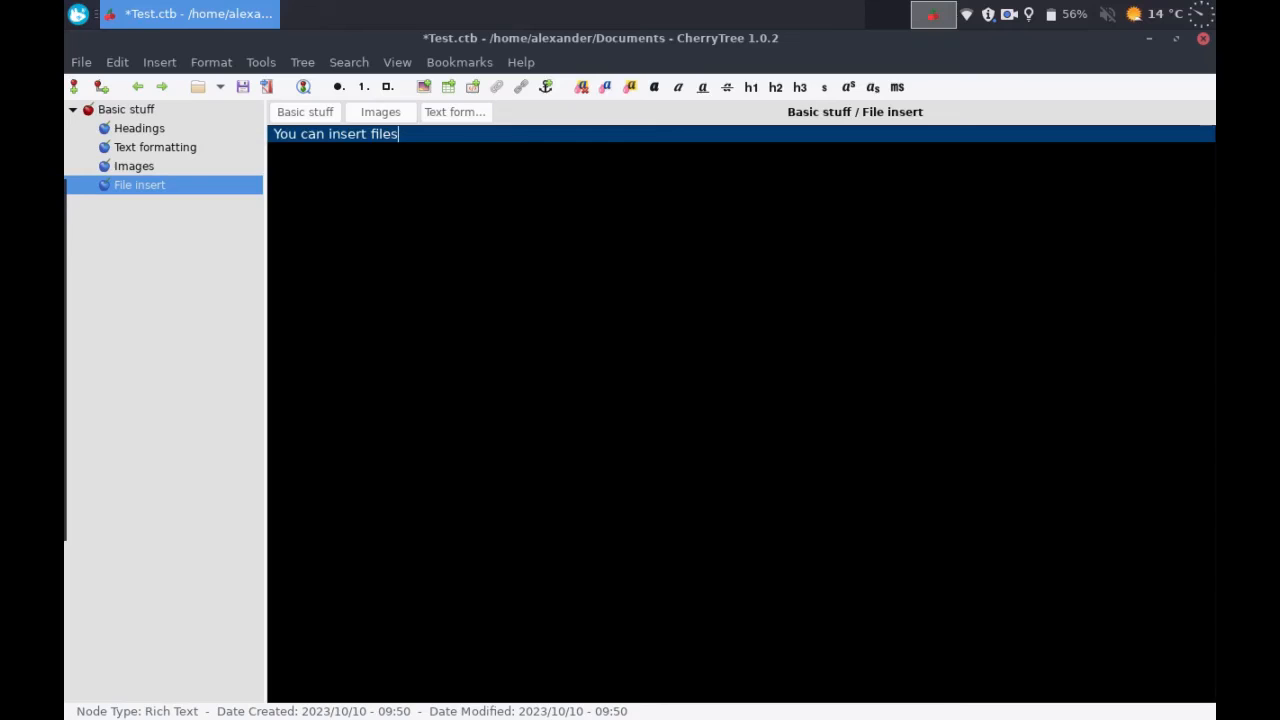
{"action": "type", "text": " too"}
{"action": "key", "text": "shift+Home"}
{"action": "key", "text": "ctrl+1"}
{"action": "key", "text": "End"}
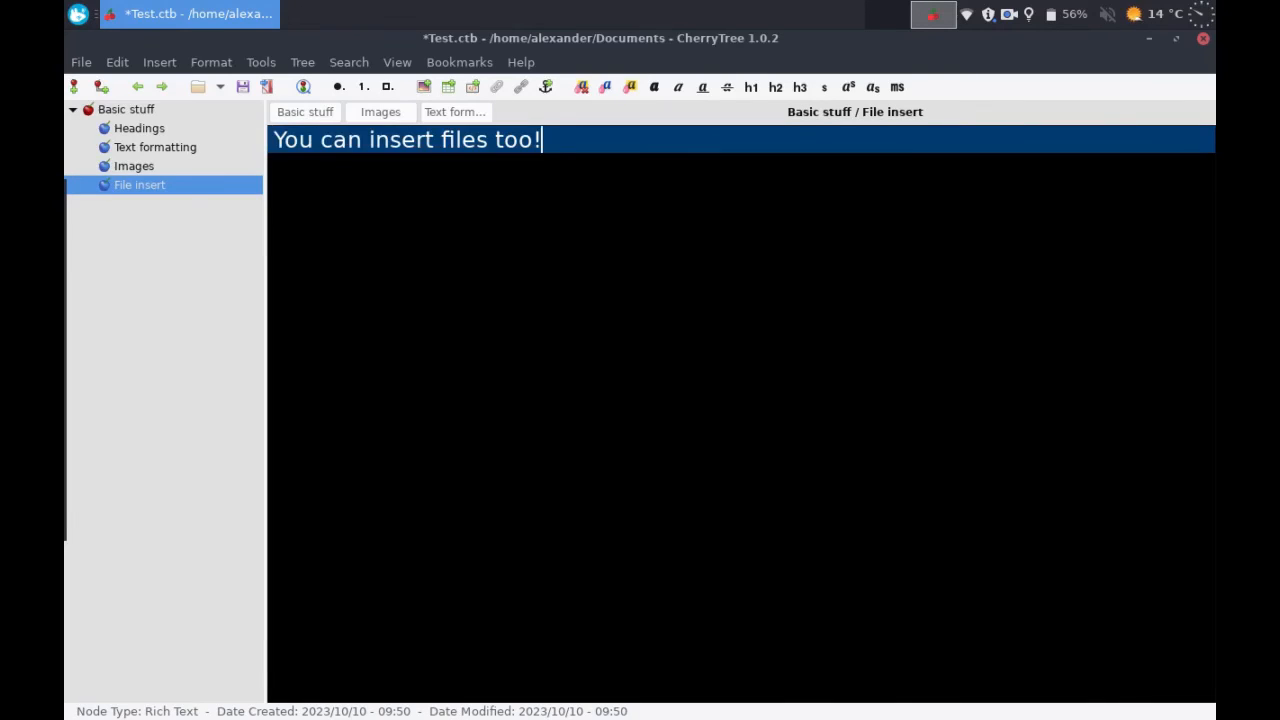
{"action": "key", "text": "Return"}
{"action": "type", "text": "T"}
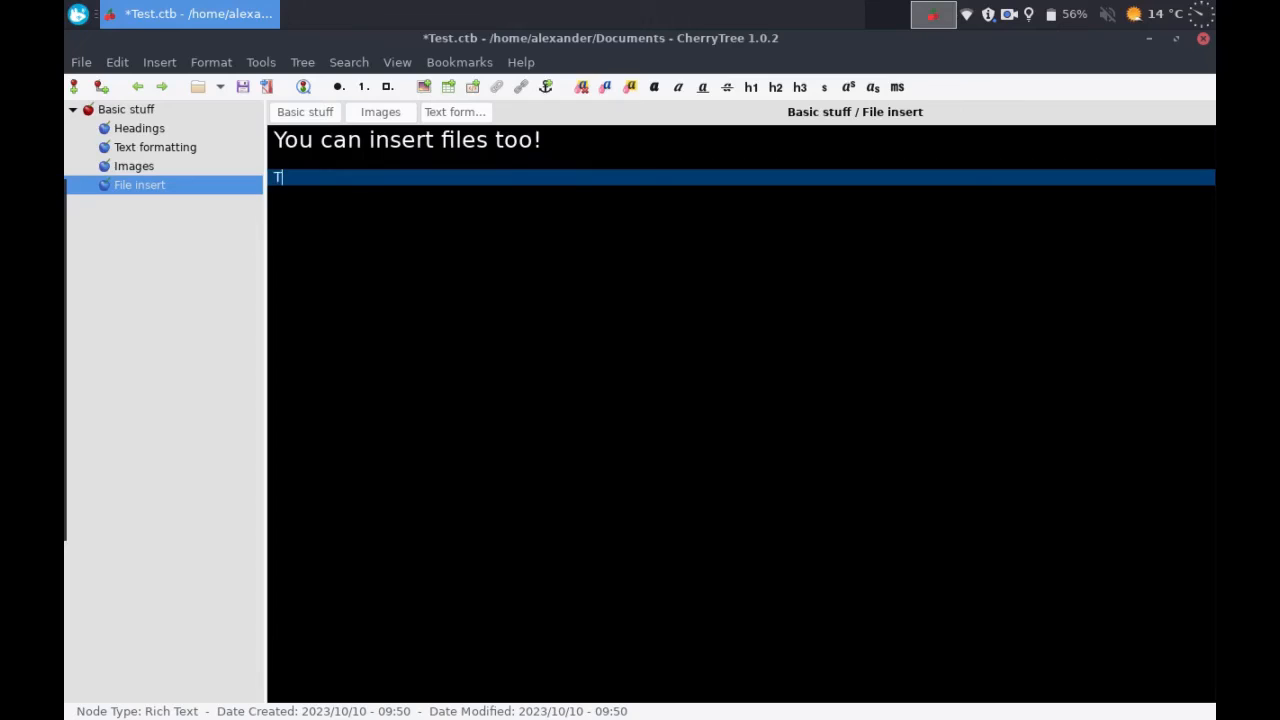
{"action": "type", "text": "his is a PDF file:"}
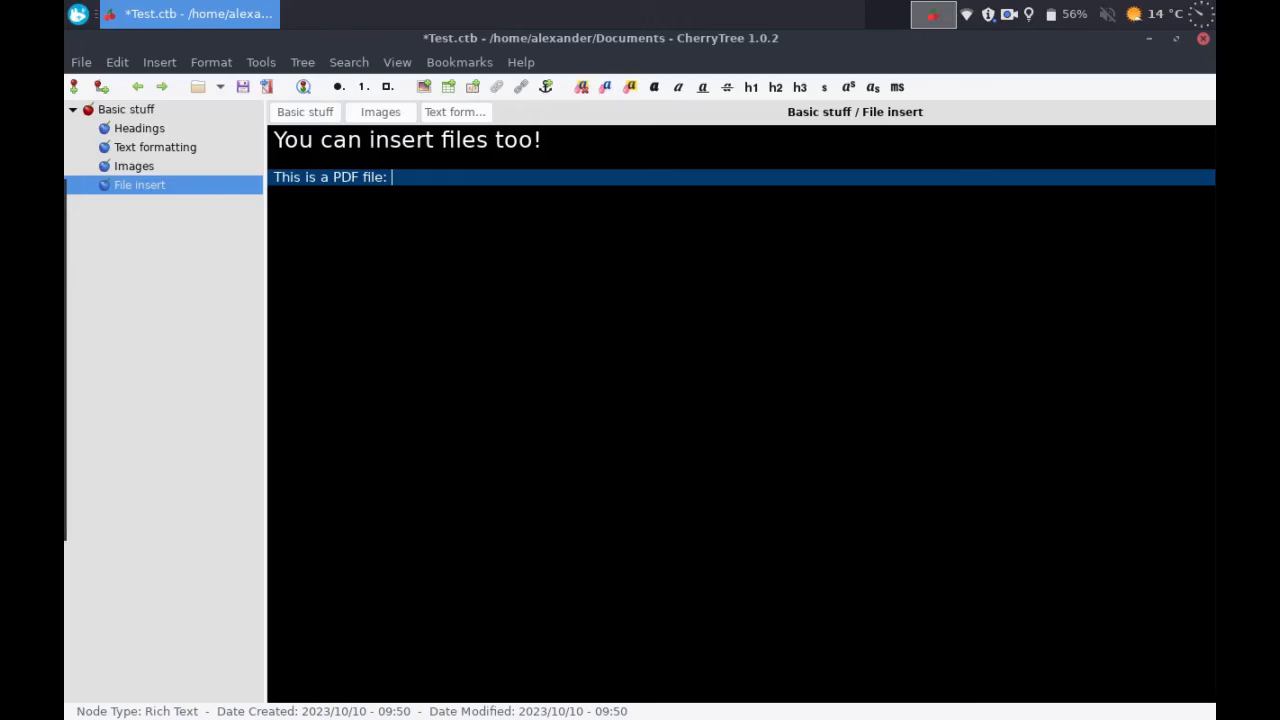
Step: Embed Lorem.pdf from the Downloads folder after the PDF line, start a new line below it, and save the document
{"action": "left_click", "coordinate": [493, 88]}
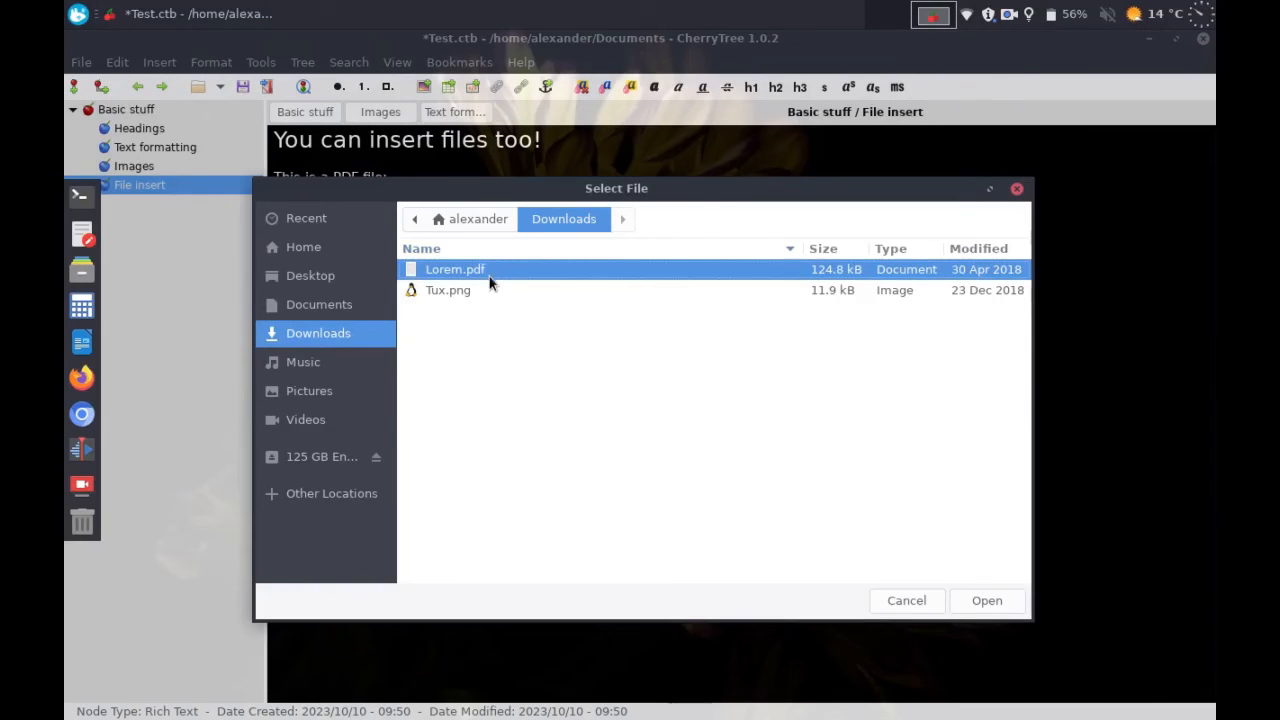
{"action": "left_click", "coordinate": [985, 600]}
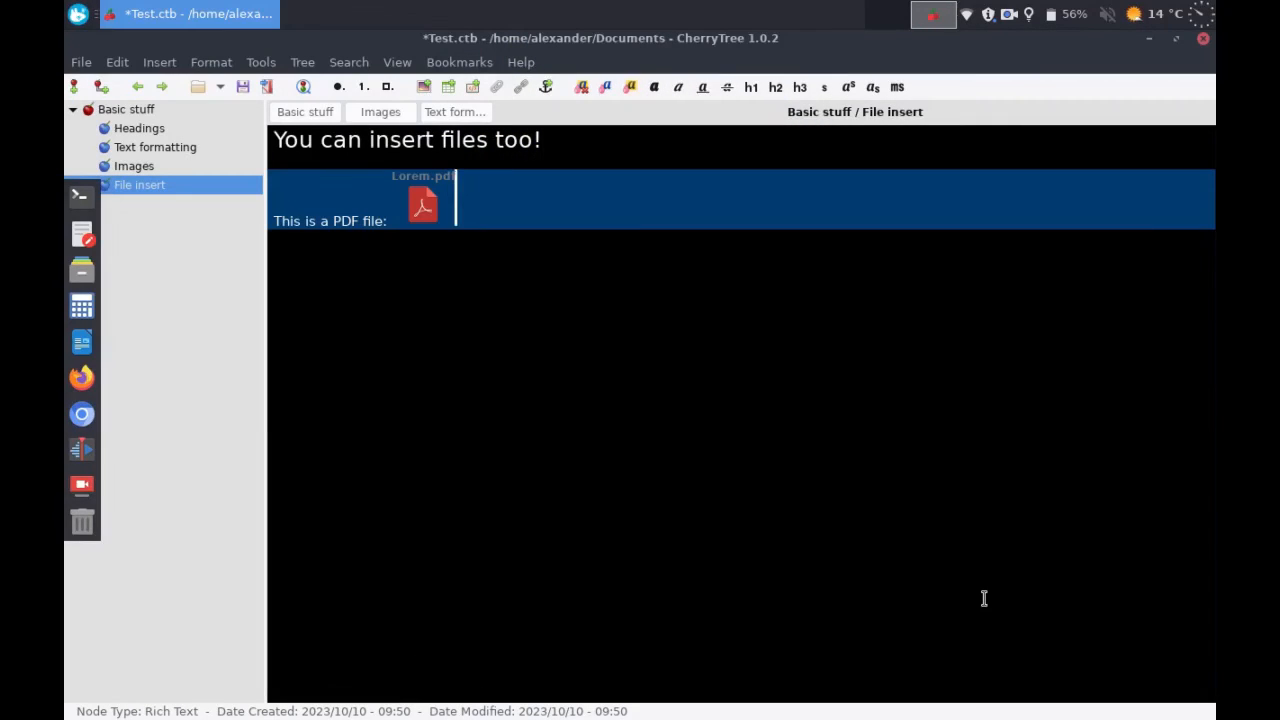
{"action": "key", "text": "Return"}
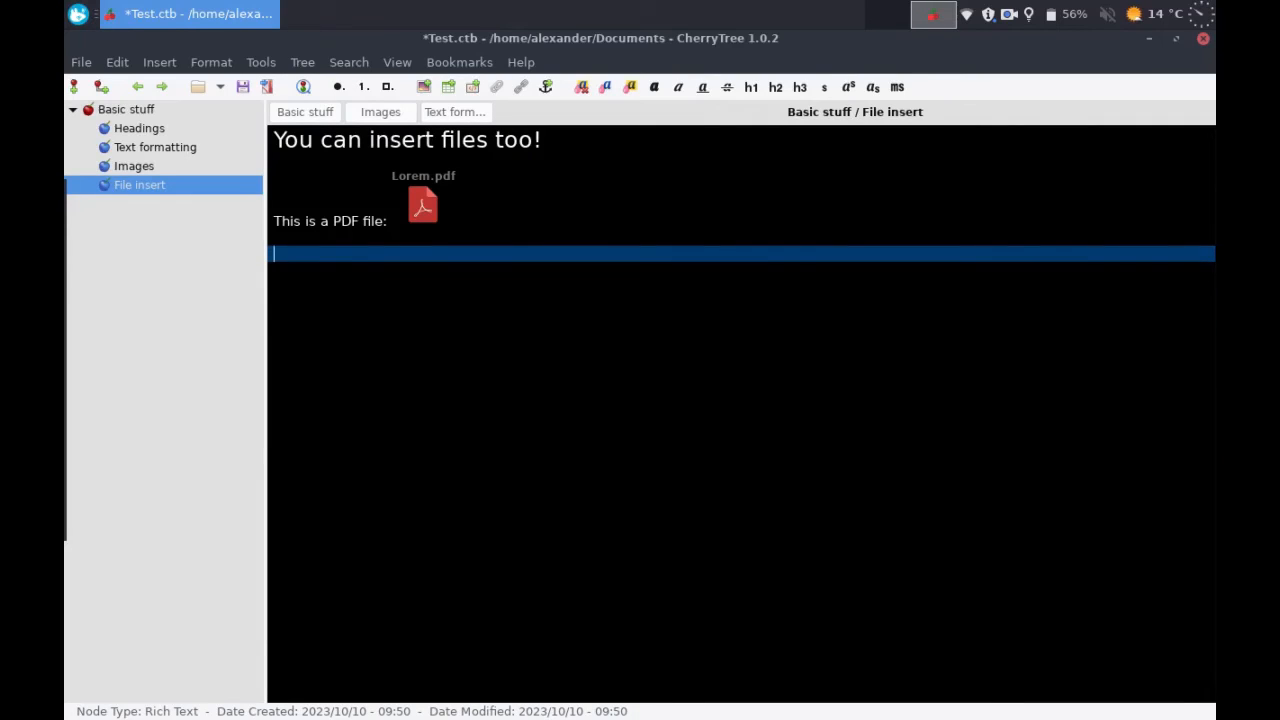
{"action": "key", "text": "ctrl+s"}
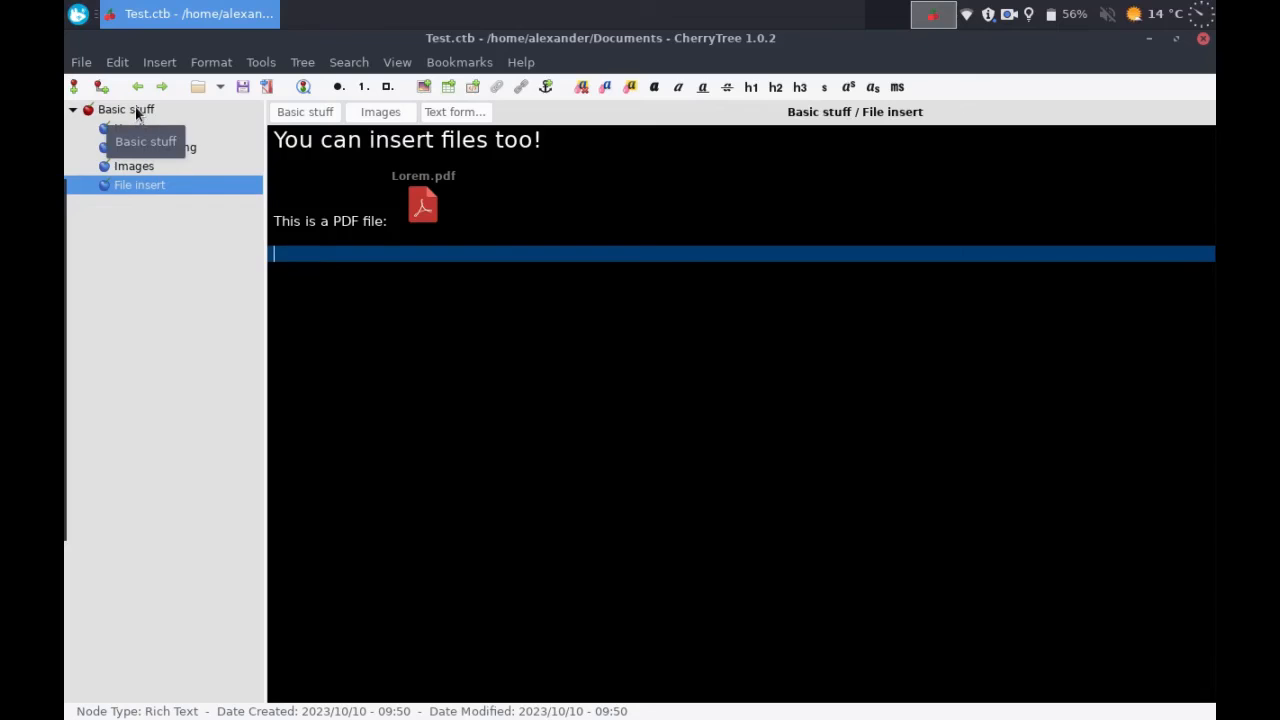
Step: Add a rich text child node named Links under Basic stuff
{"action": "left_click", "coordinate": [137, 110]}
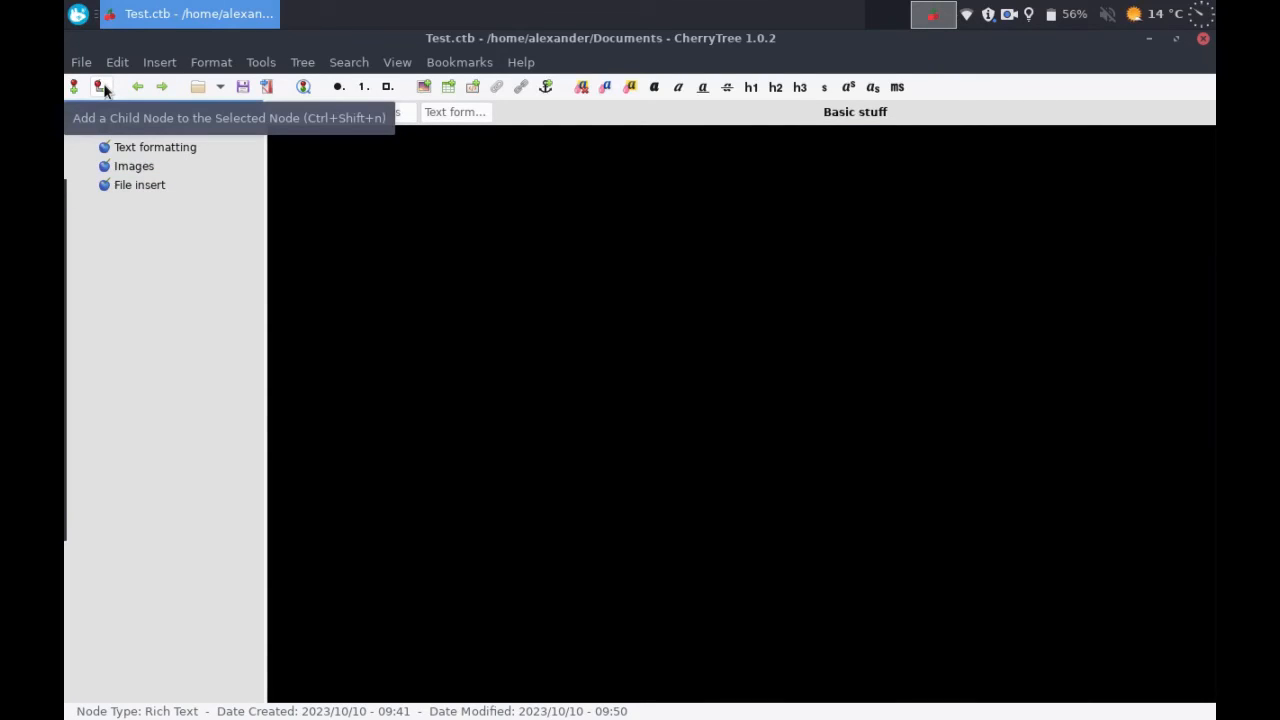
{"action": "left_click", "coordinate": [102, 87]}
{"action": "type", "text": "Links"}
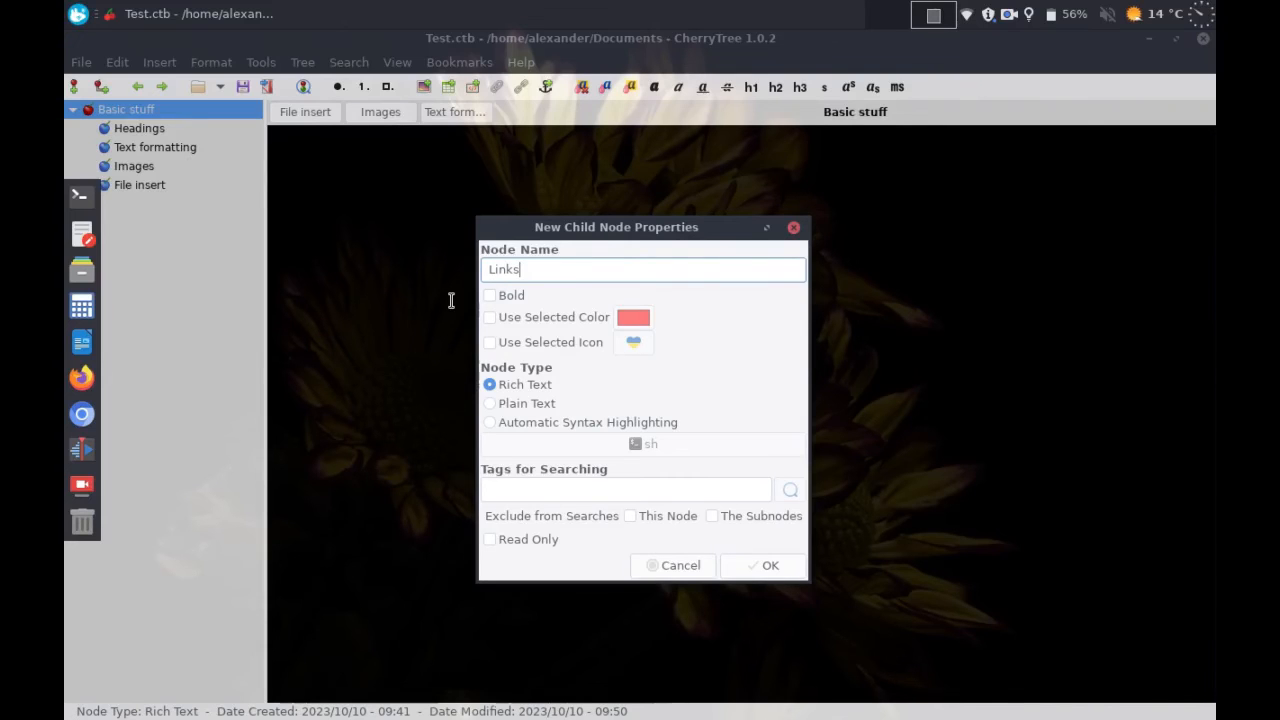
{"action": "left_click", "coordinate": [753, 566]}
Step: Write "Links and anchors" in the Links node as a level 1 heading and leave a blank line below it
{"action": "type", "text": "Lin"}
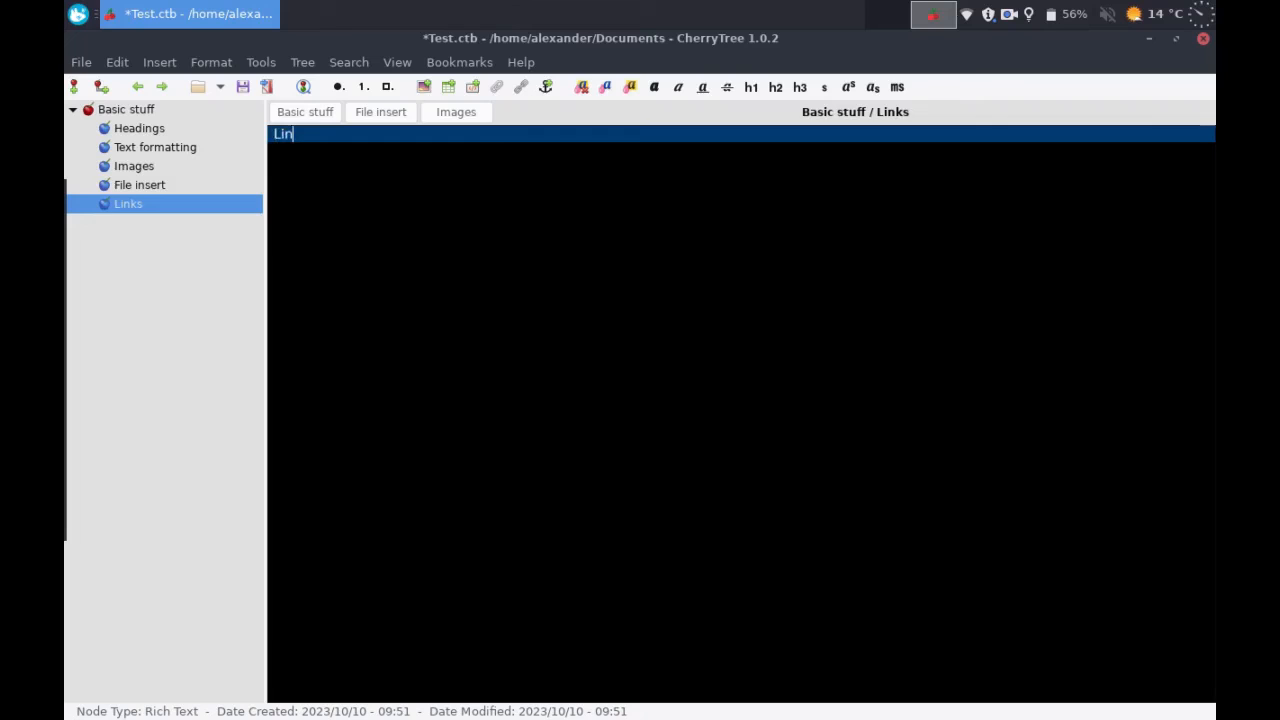
{"action": "type", "text": "ks and anchors"}
{"action": "key", "text": "ctrl+1"}
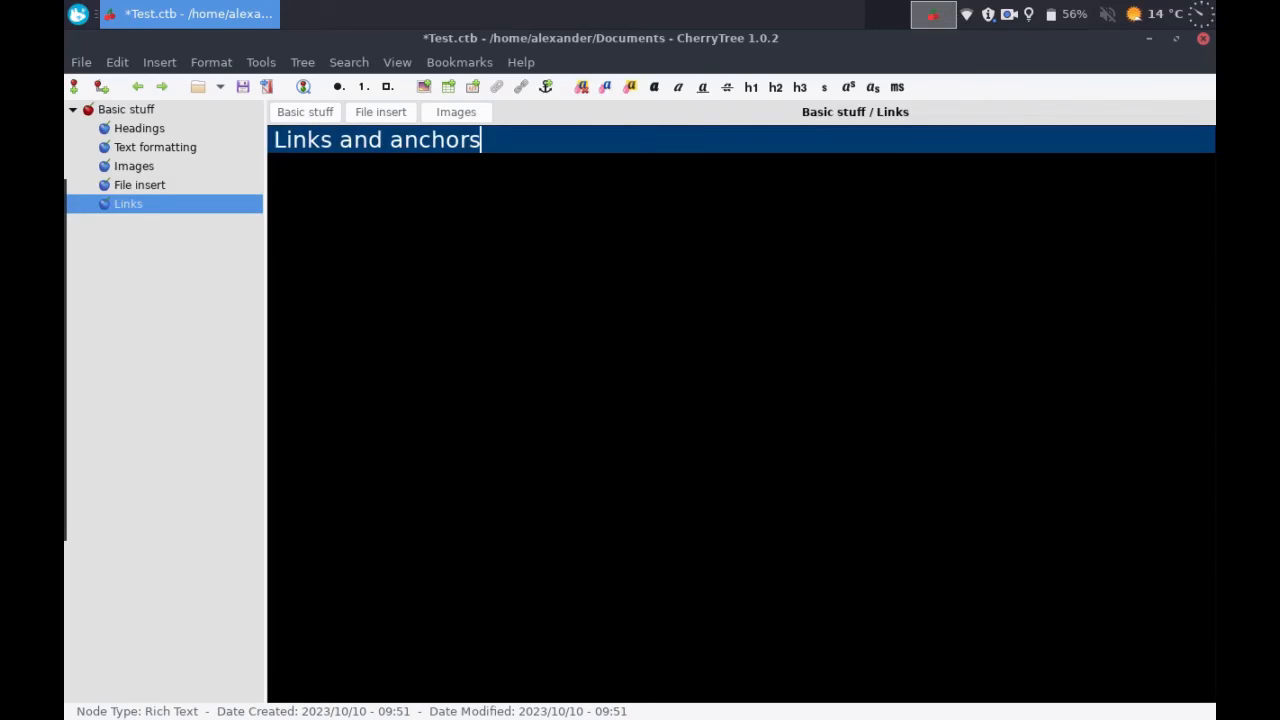
{"action": "key", "text": "Return"}
{"action": "key", "text": "Return"}
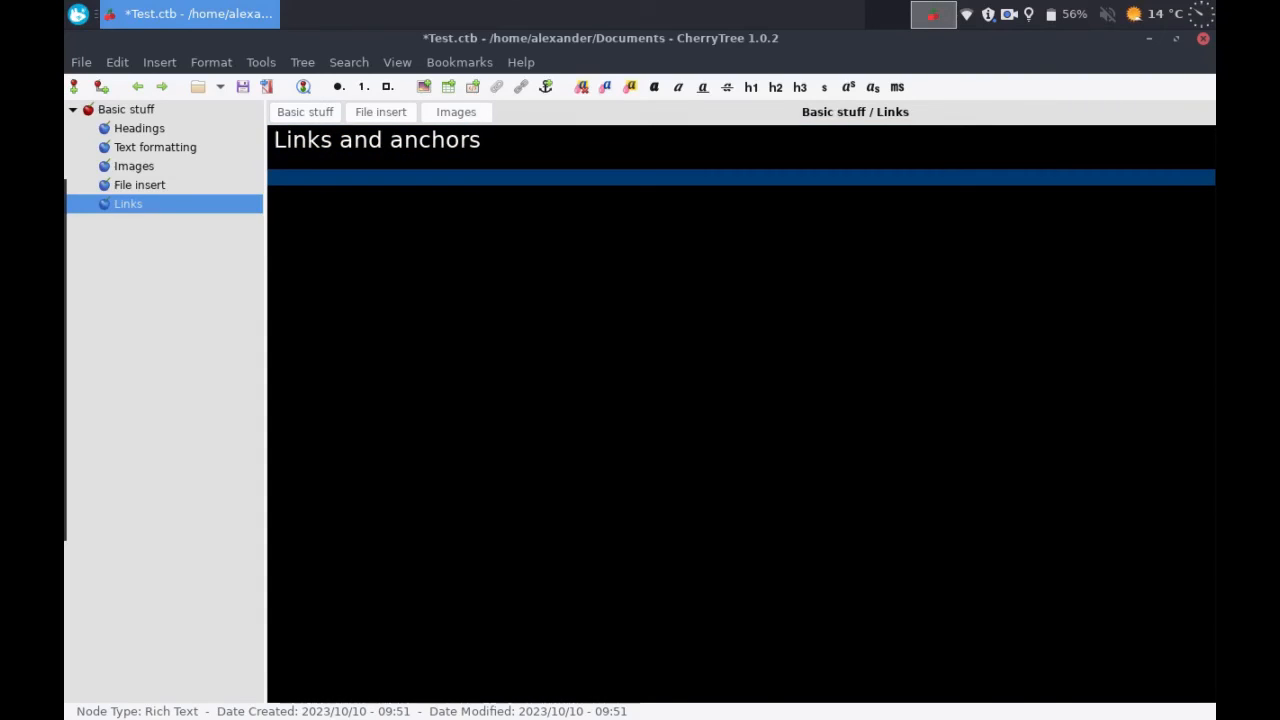
{"action": "left_click", "coordinate": [523, 87]}
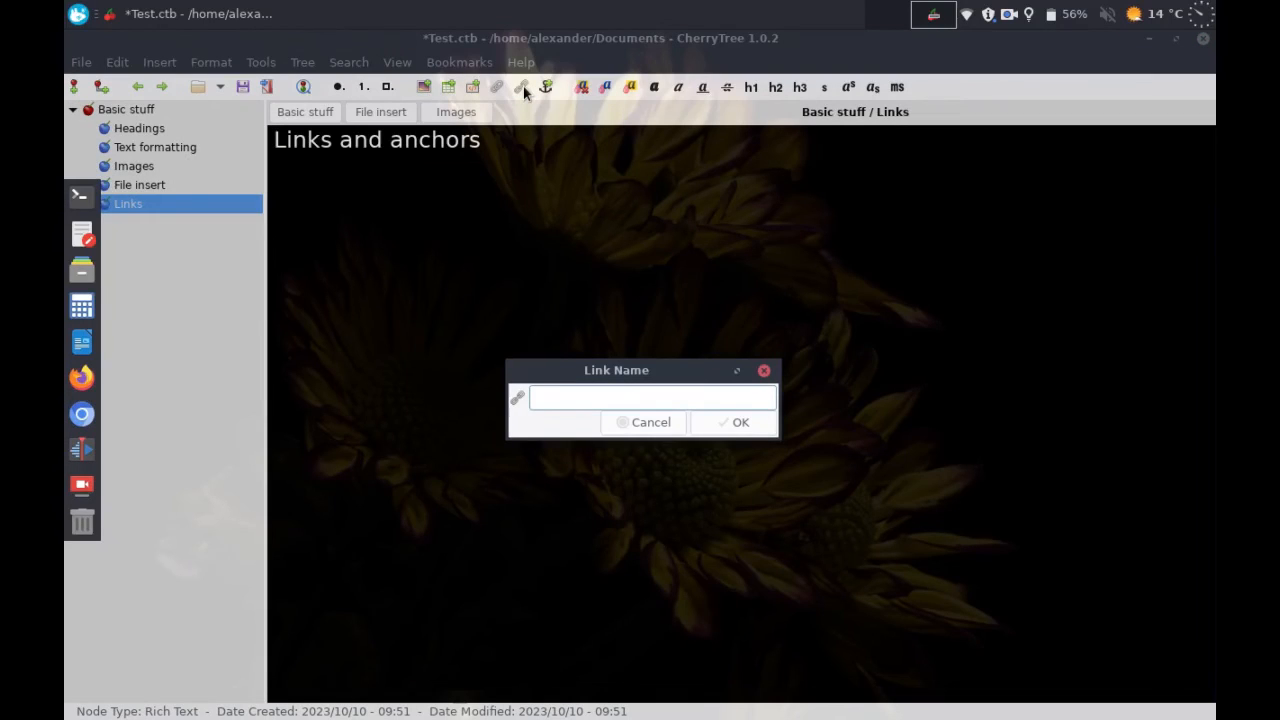
{"action": "type", "text": "Google"}
{"action": "left_click", "coordinate": [735, 422]}
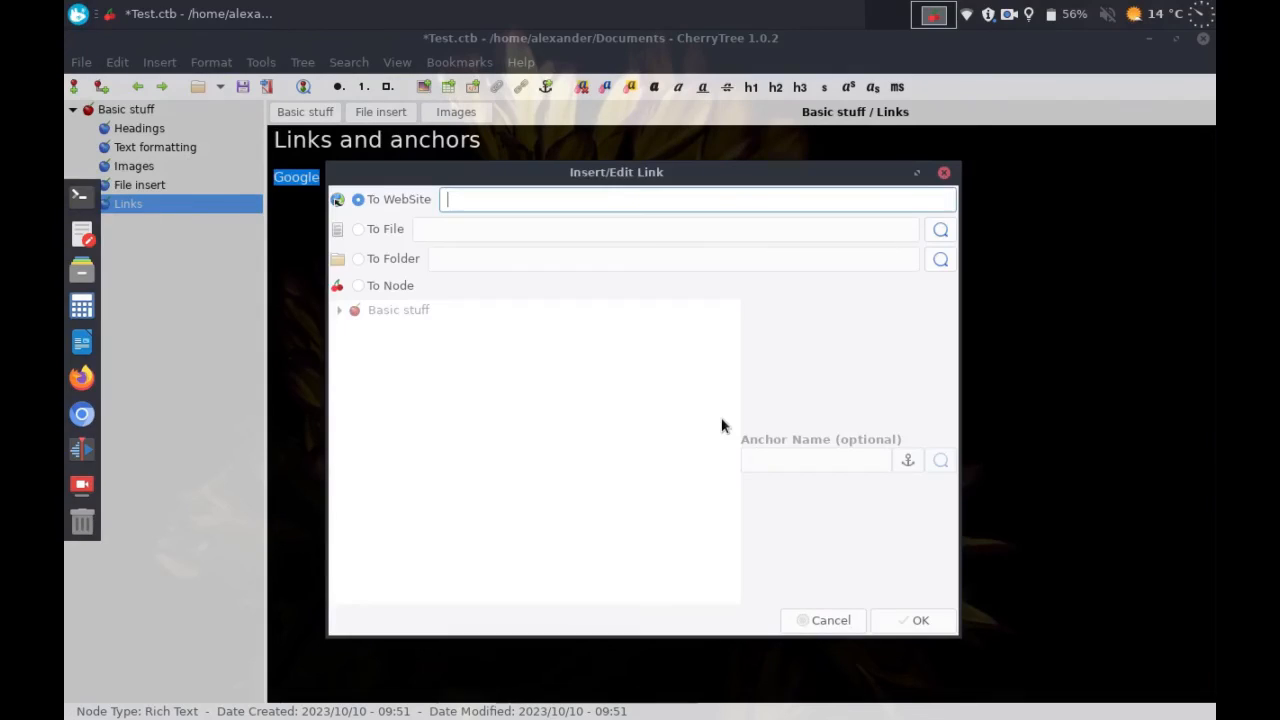
{"action": "type", "text": "https"}
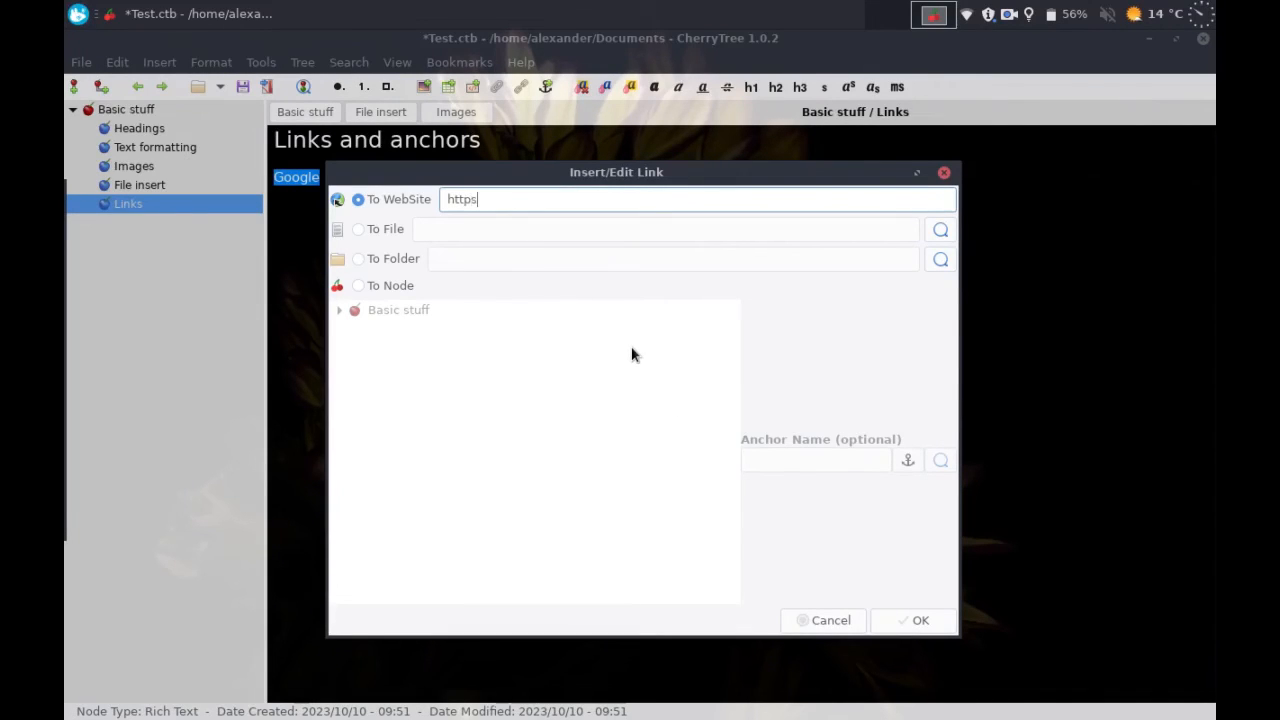
{"action": "type", "text": "://www.google.com"}
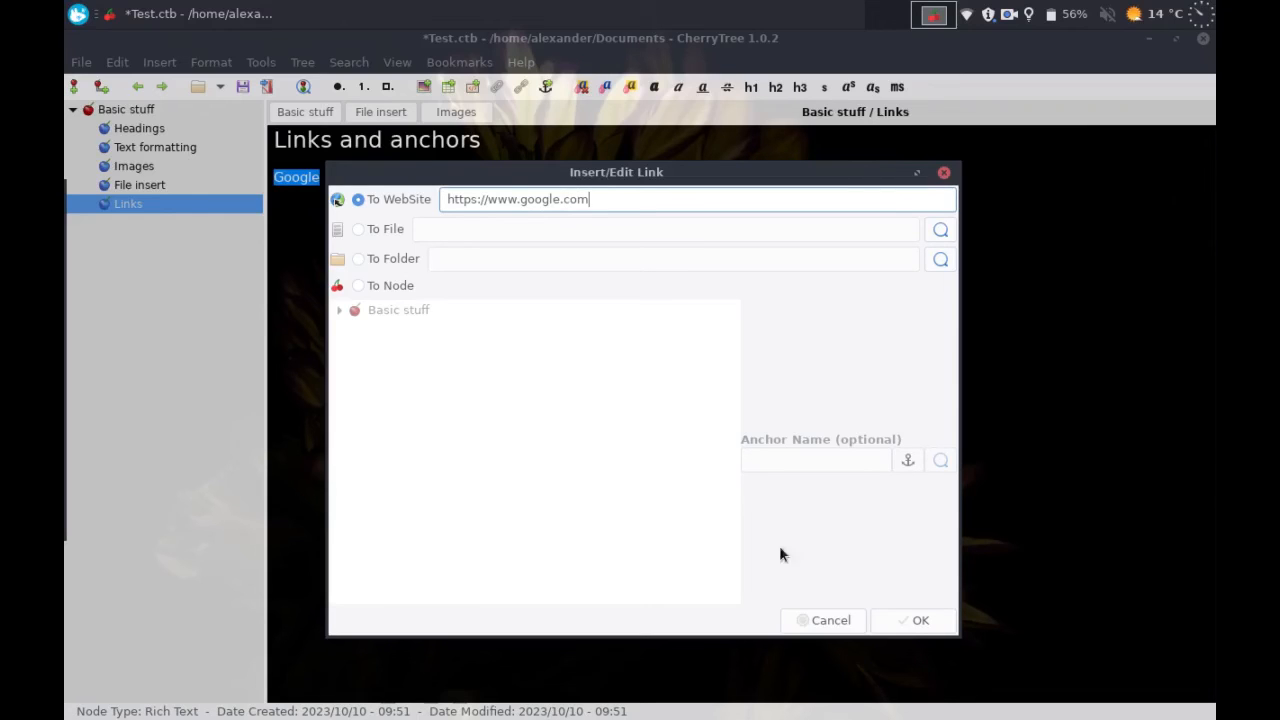
{"action": "left_click", "coordinate": [906, 622]}
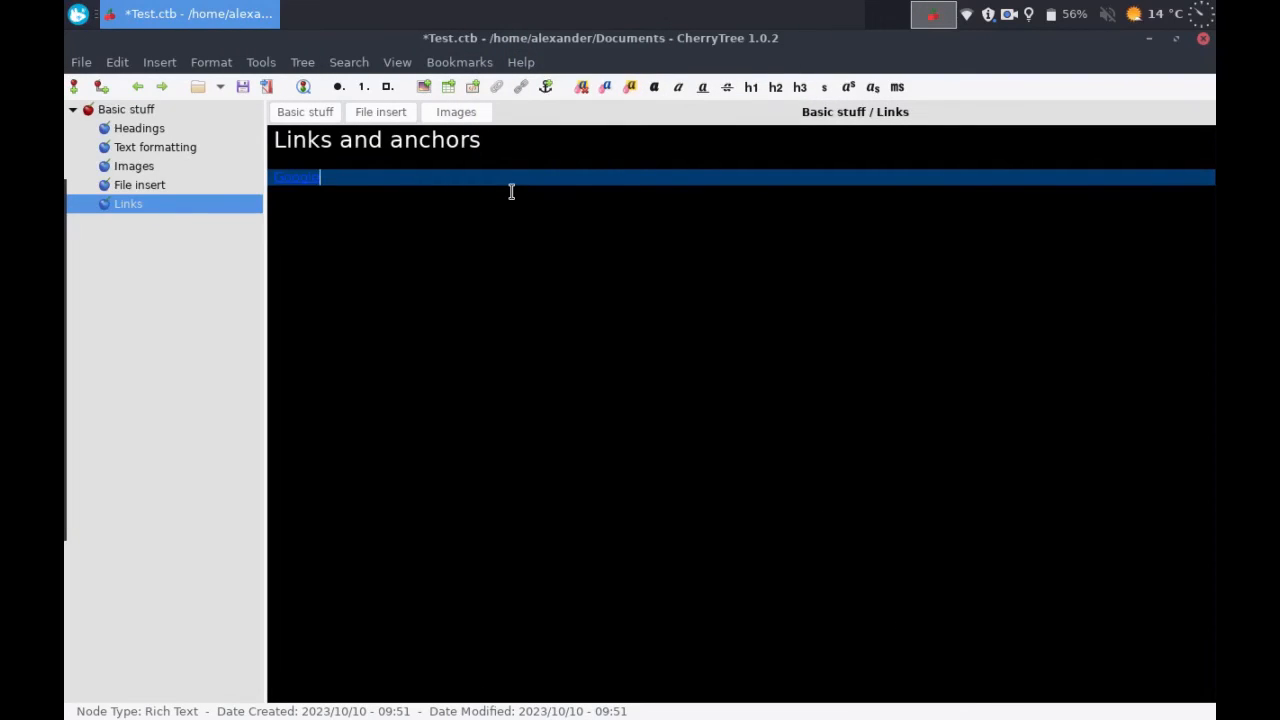
{"action": "key", "text": "Return"}
{"action": "key", "text": "Return"}
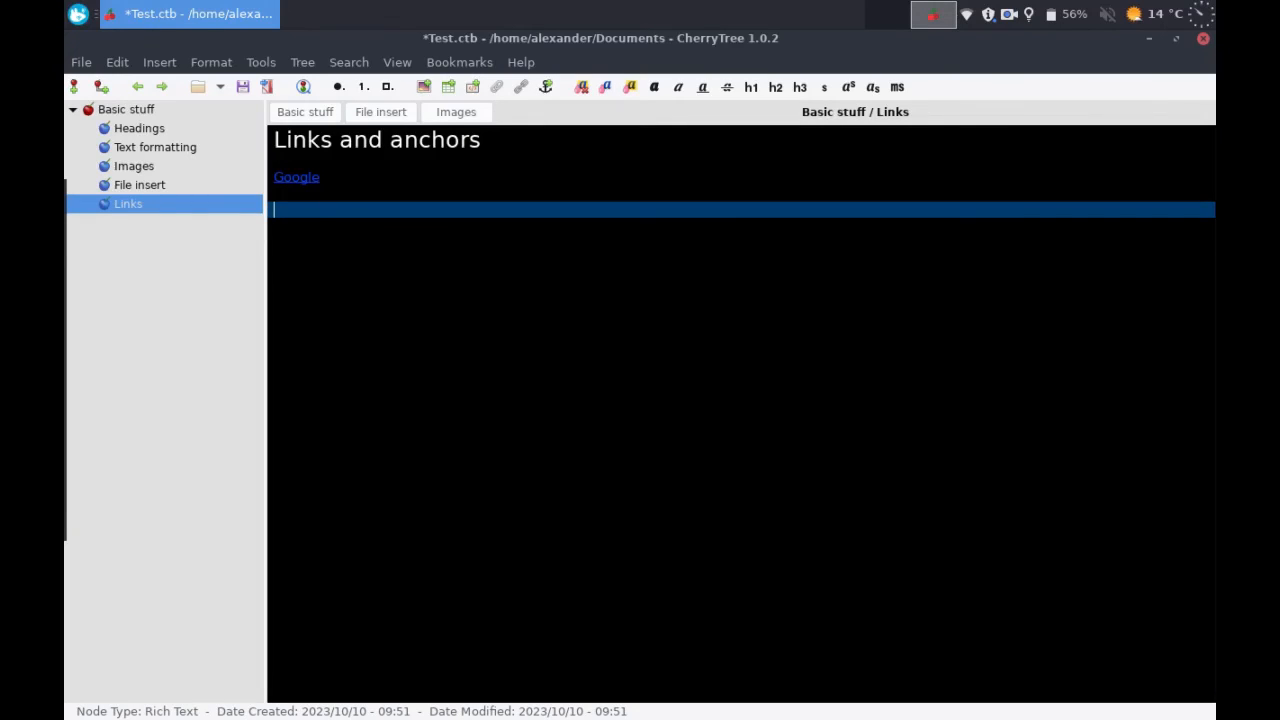
Step: Write "Let's create an anchor in another node!" below the Google link
{"action": "mouse_move", "coordinate": [301, 179]}
{"action": "type", "text": "Let's create an ancho"}
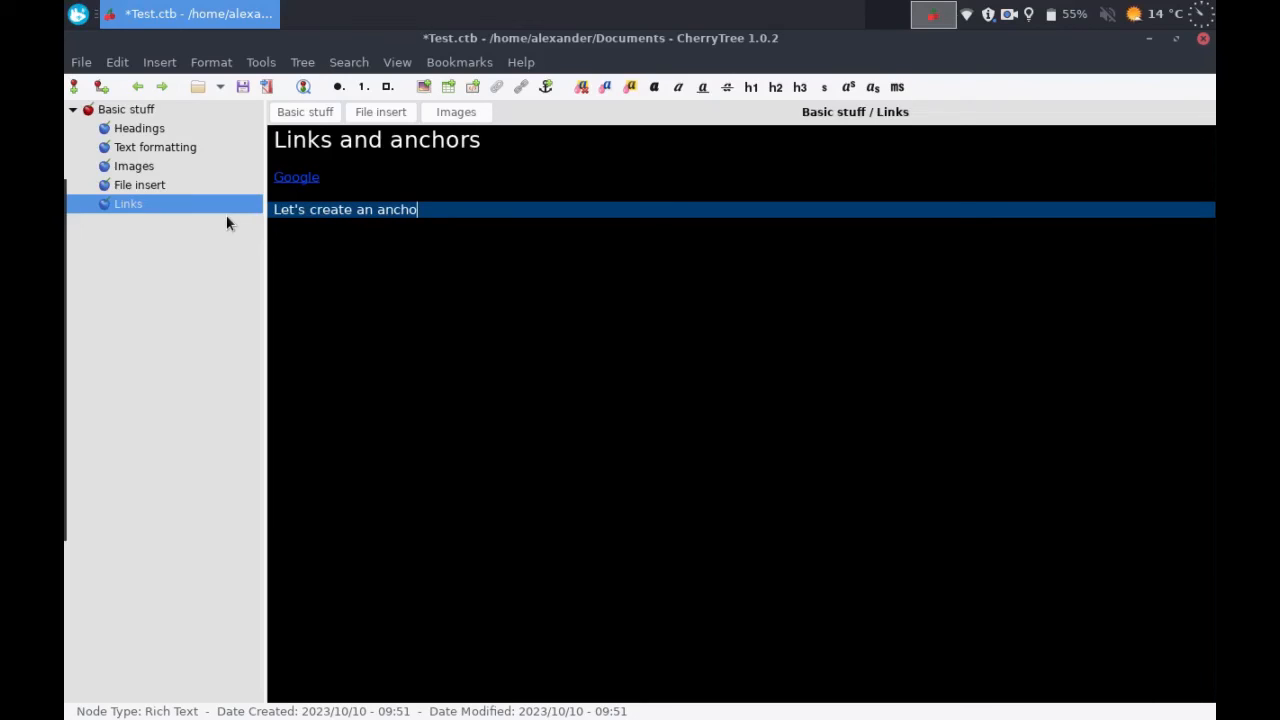
{"action": "type", "text": "r in another node!"}
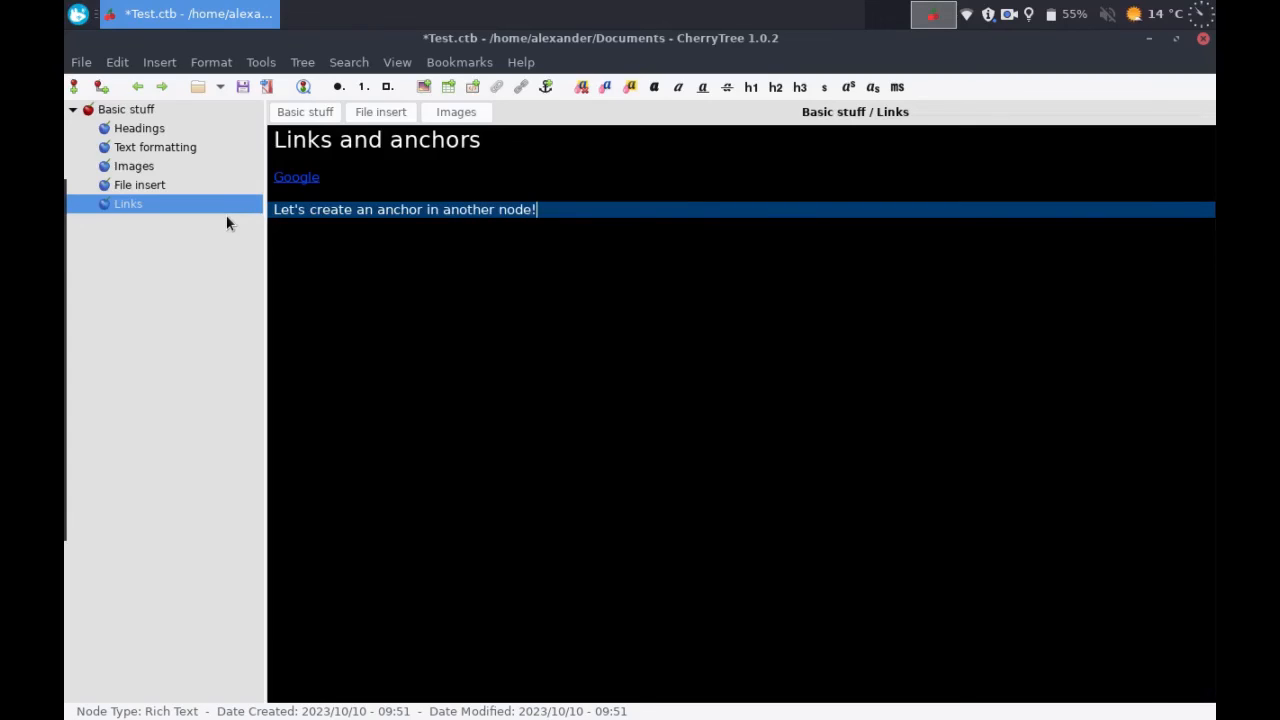
Step: Insert an anchor named Anchor after "That was:" in the Text formatting node
{"action": "left_click", "coordinate": [121, 148]}
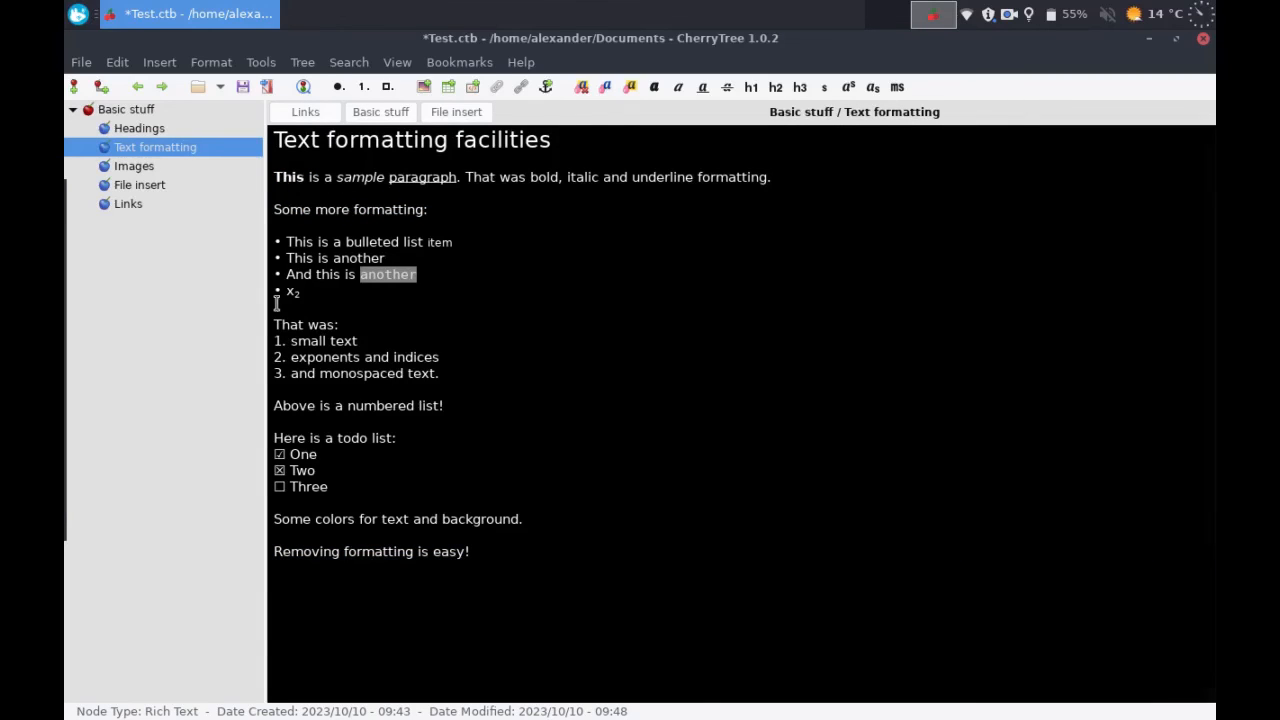
{"action": "left_click", "coordinate": [380, 324]}
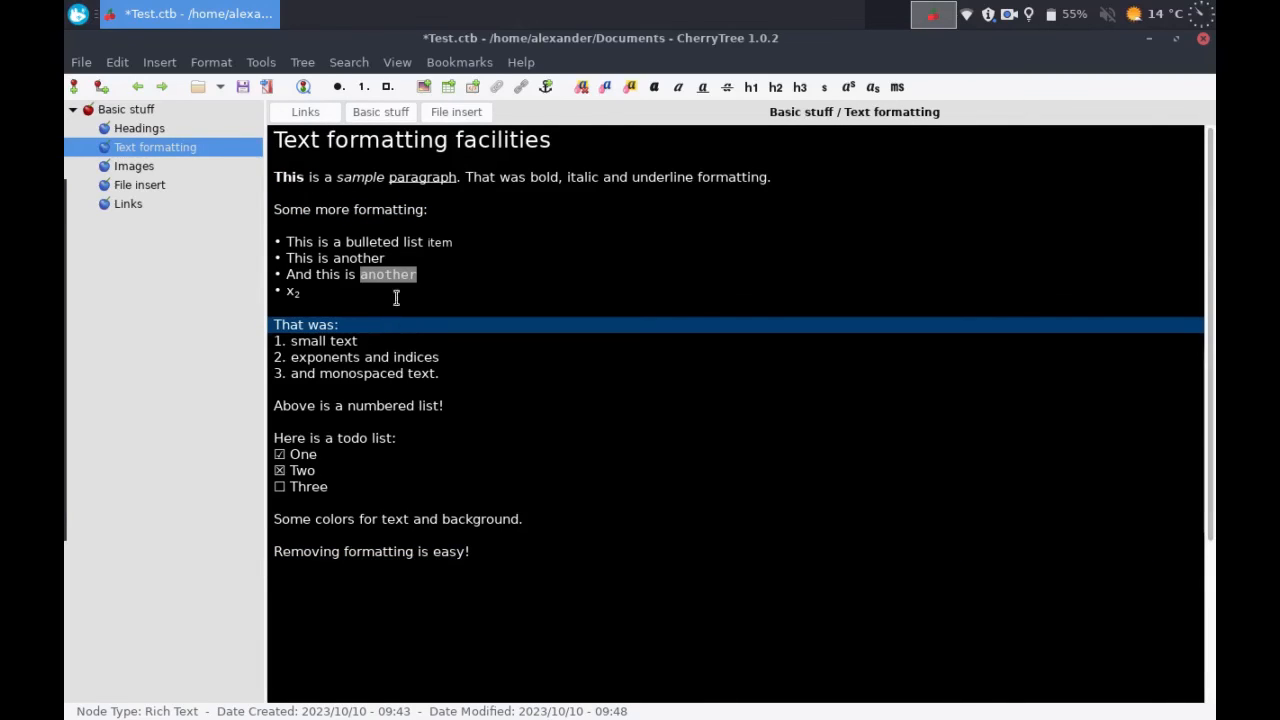
{"action": "left_click", "coordinate": [519, 91]}
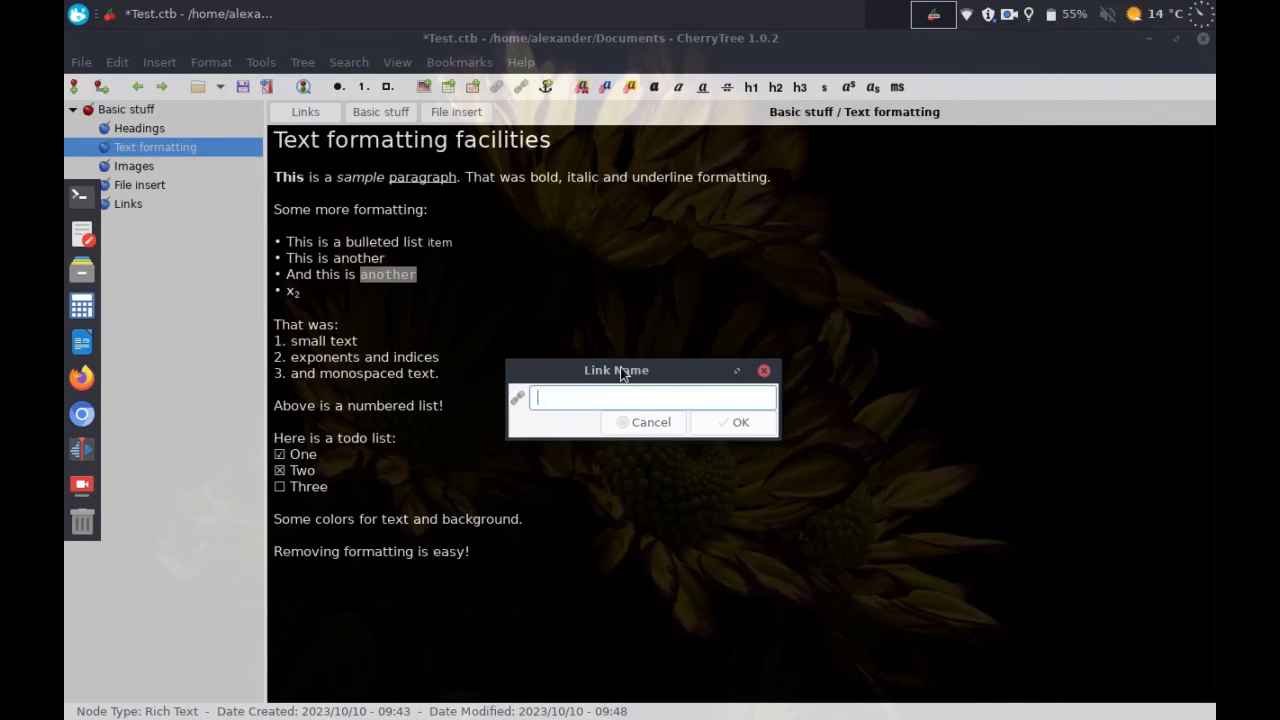
{"action": "left_click", "coordinate": [639, 413]}
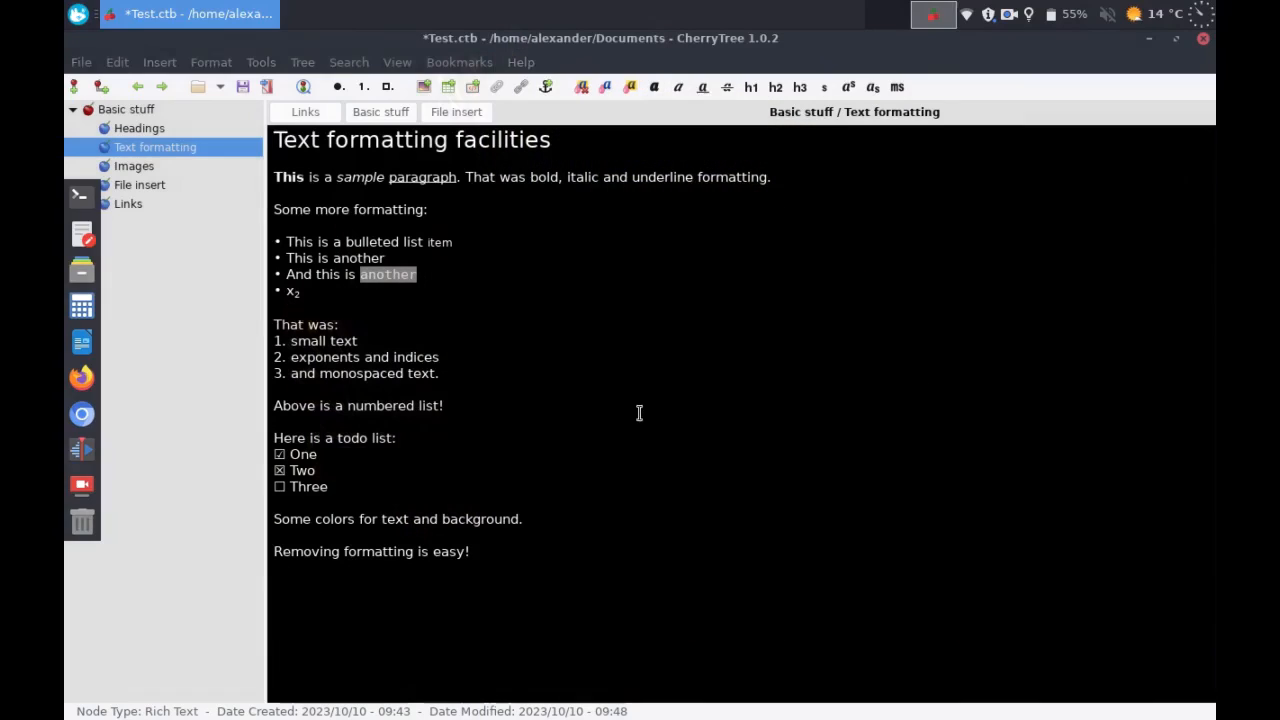
{"action": "left_click", "coordinate": [546, 89]}
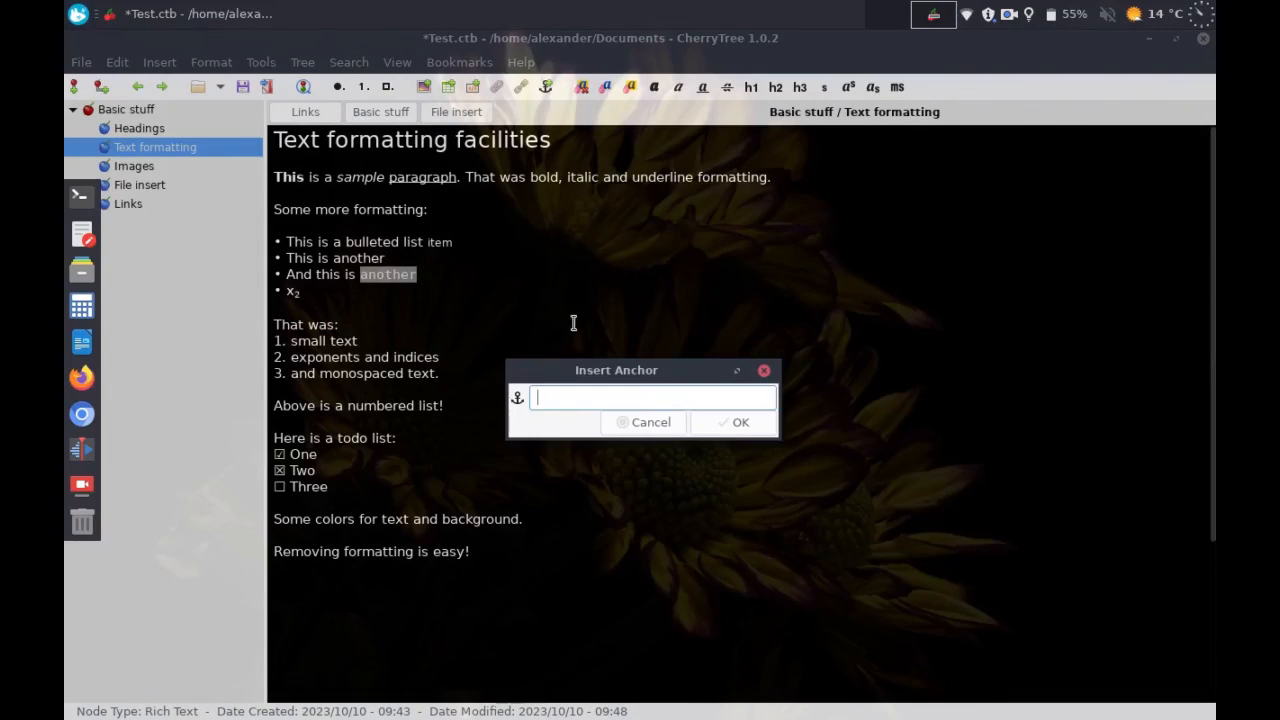
{"action": "type", "text": "Anchor"}
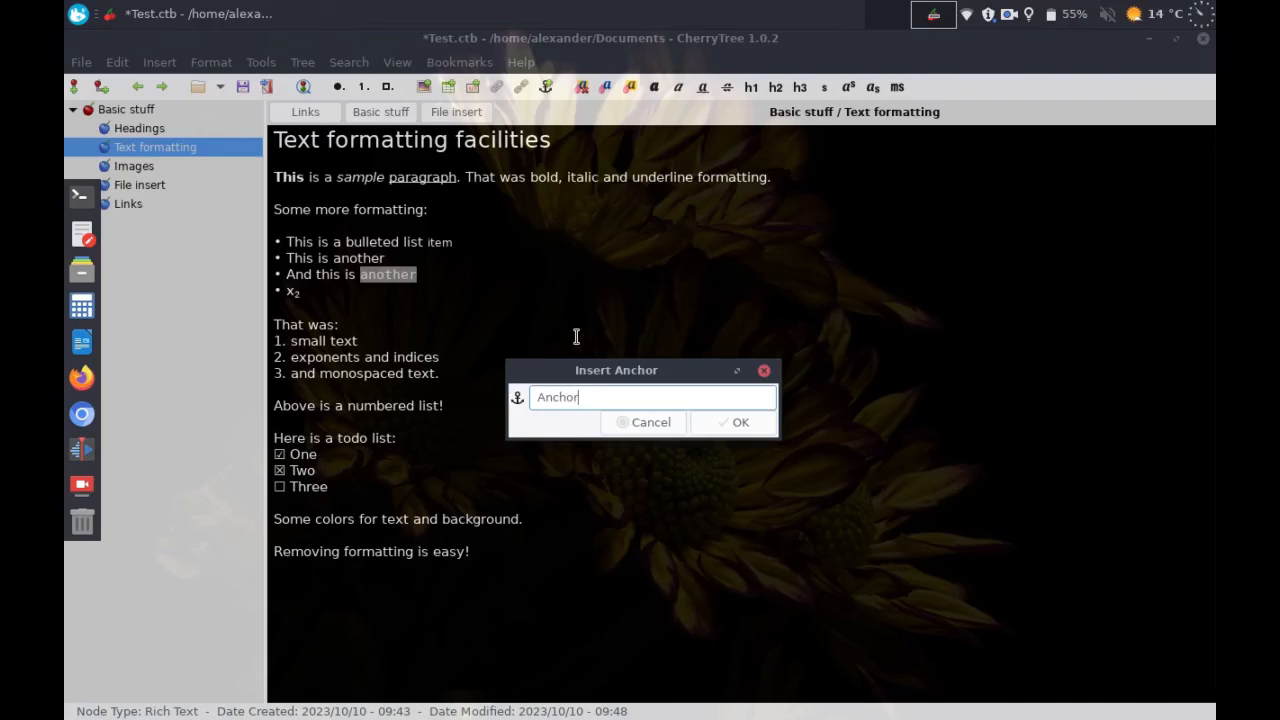
{"action": "left_click", "coordinate": [714, 427]}
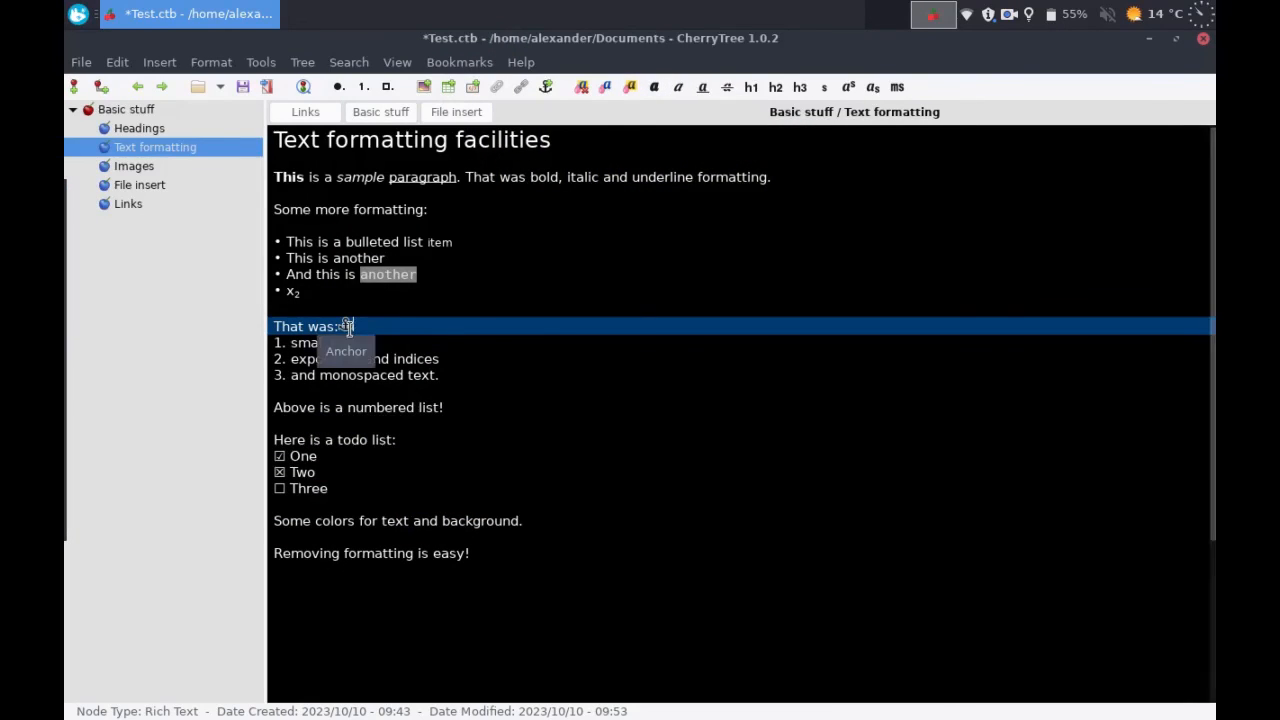
Step: In the Links node, start a link named "Testing anchor" below the anchor sentence, separated by a blank line
{"action": "left_click", "coordinate": [155, 203]}
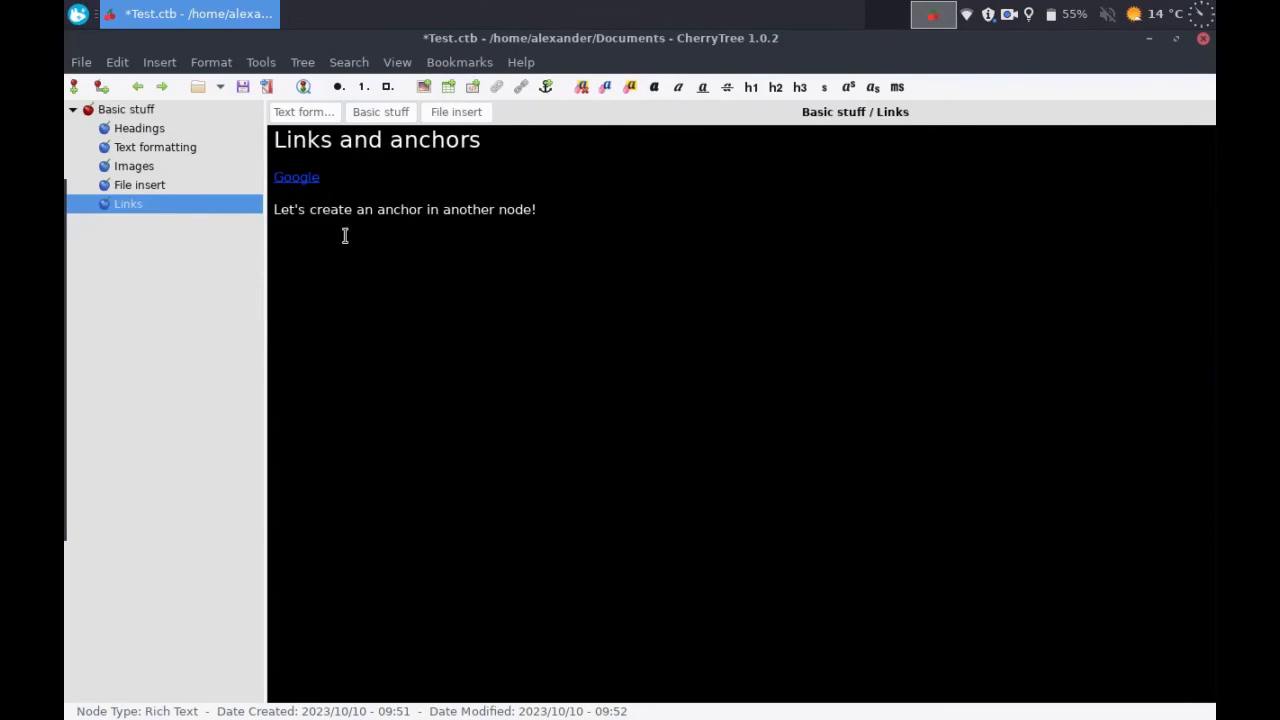
{"action": "left_click", "coordinate": [558, 209]}
{"action": "key", "text": "Return"}
{"action": "key", "text": "Return"}
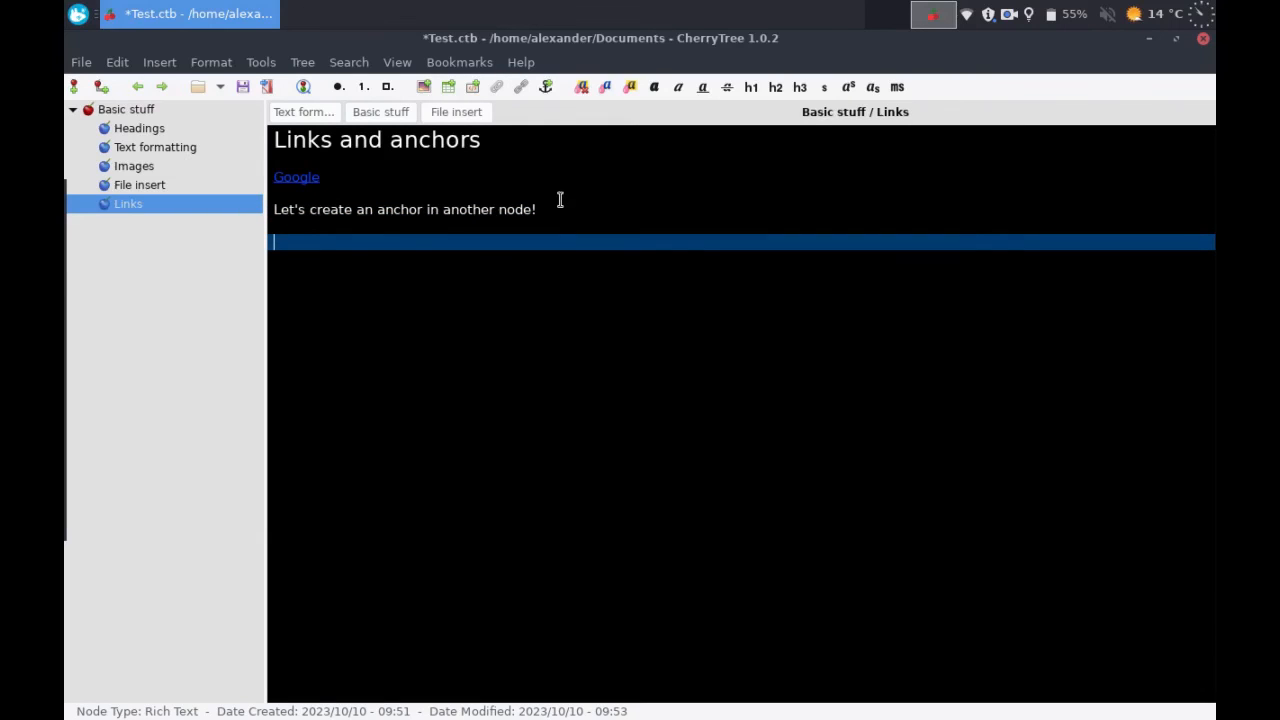
{"action": "left_click", "coordinate": [522, 87]}
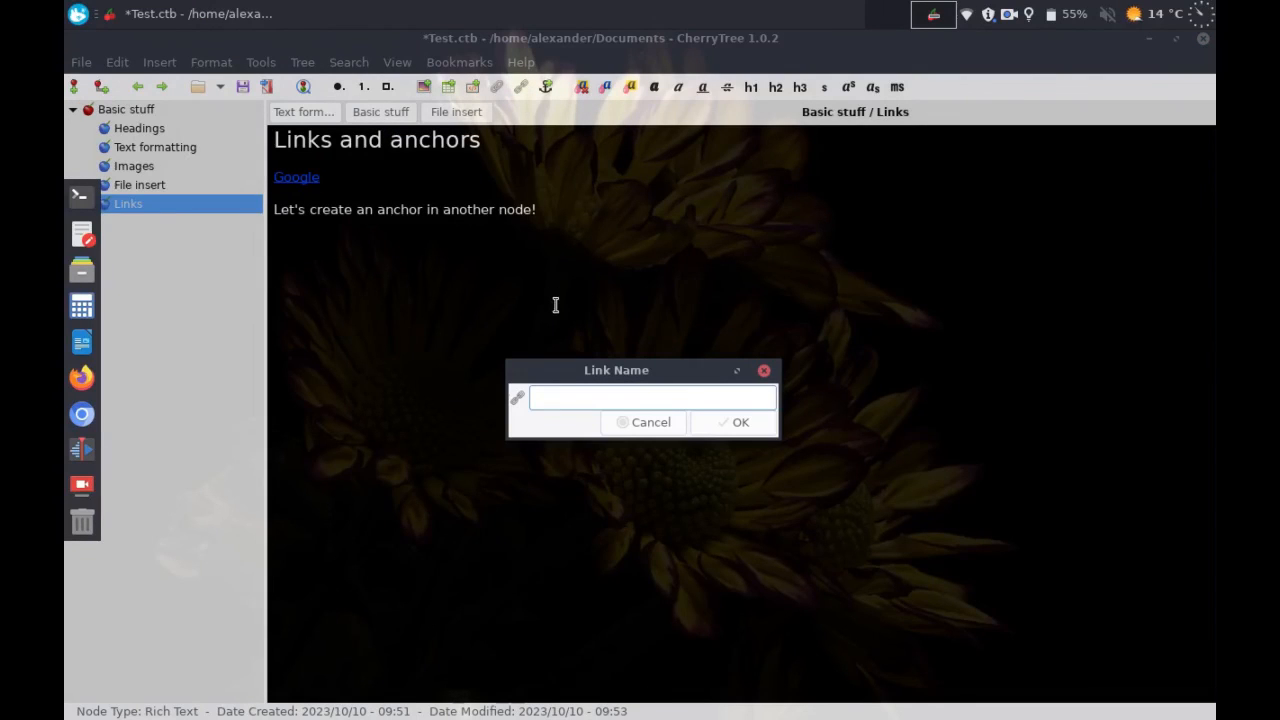
{"action": "type", "text": "Testing anchor"}
{"action": "left_click", "coordinate": [725, 421]}
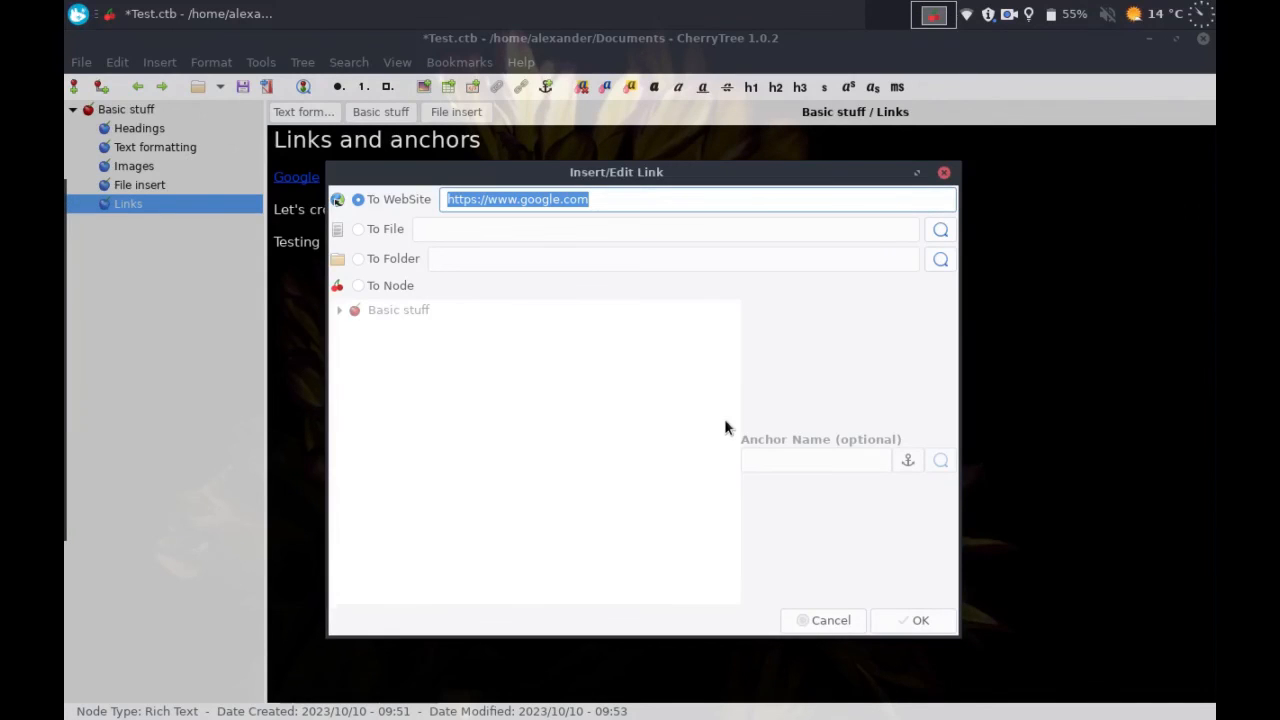
Step: Point the new link to the existing anchor named Anchor in the Text formatting node
{"action": "left_click", "coordinate": [409, 289]}
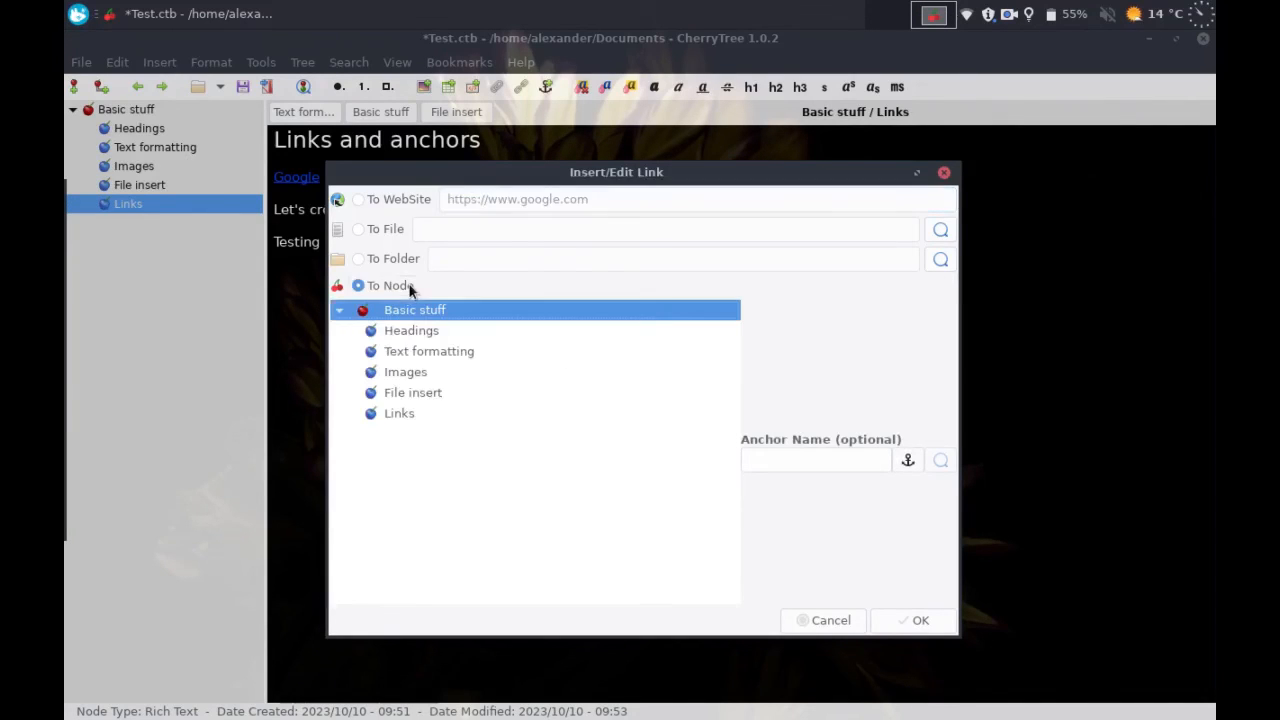
{"action": "left_click", "coordinate": [907, 460]}
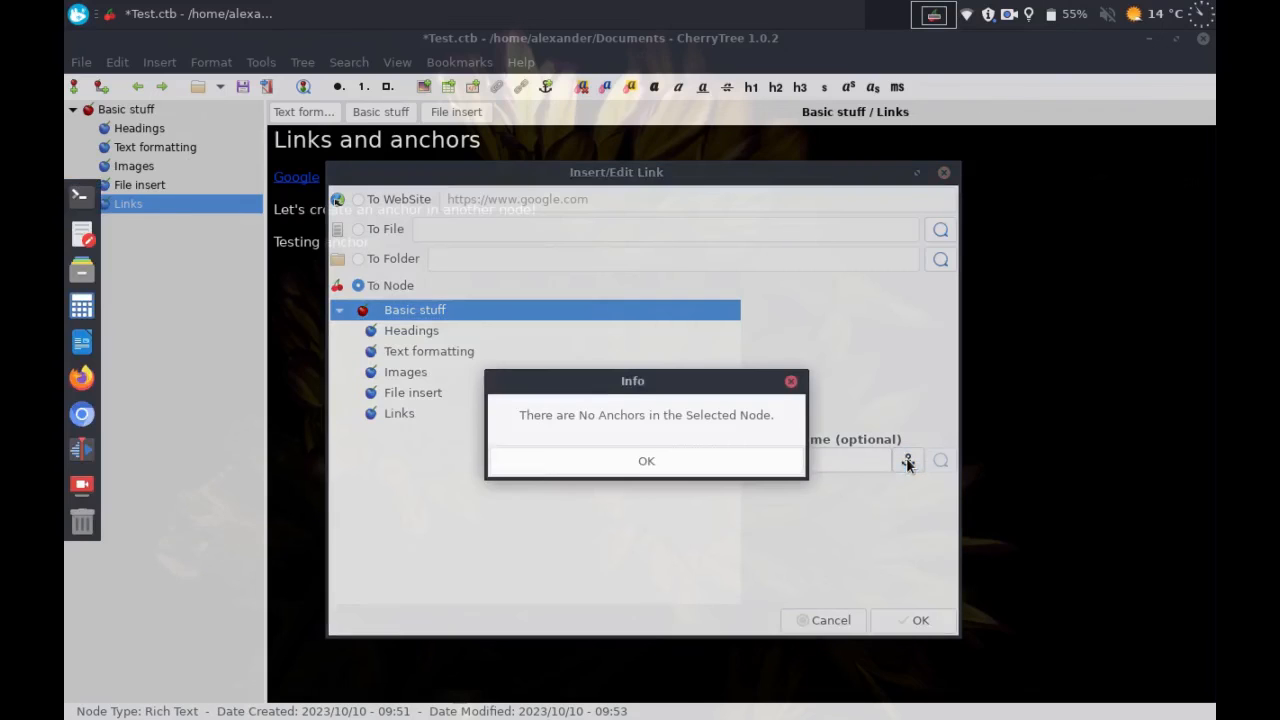
{"action": "left_click", "coordinate": [738, 457]}
{"action": "left_click", "coordinate": [451, 355]}
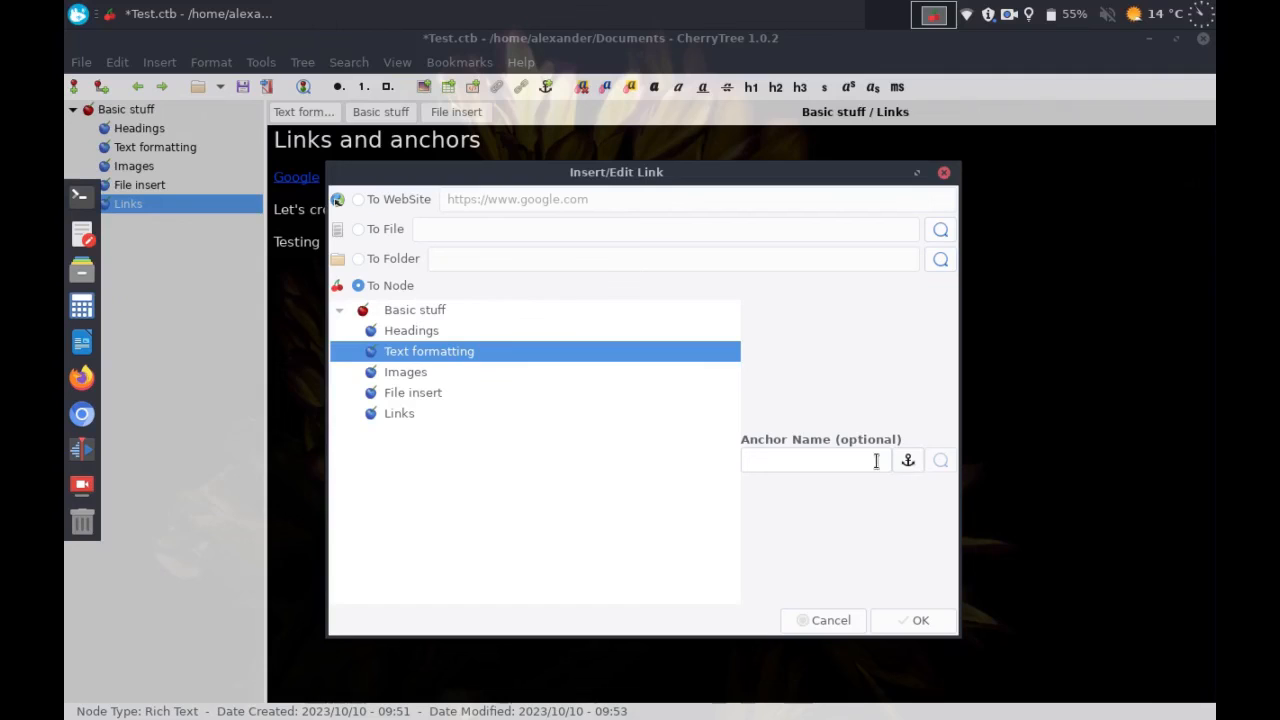
{"action": "left_click", "coordinate": [907, 461]}
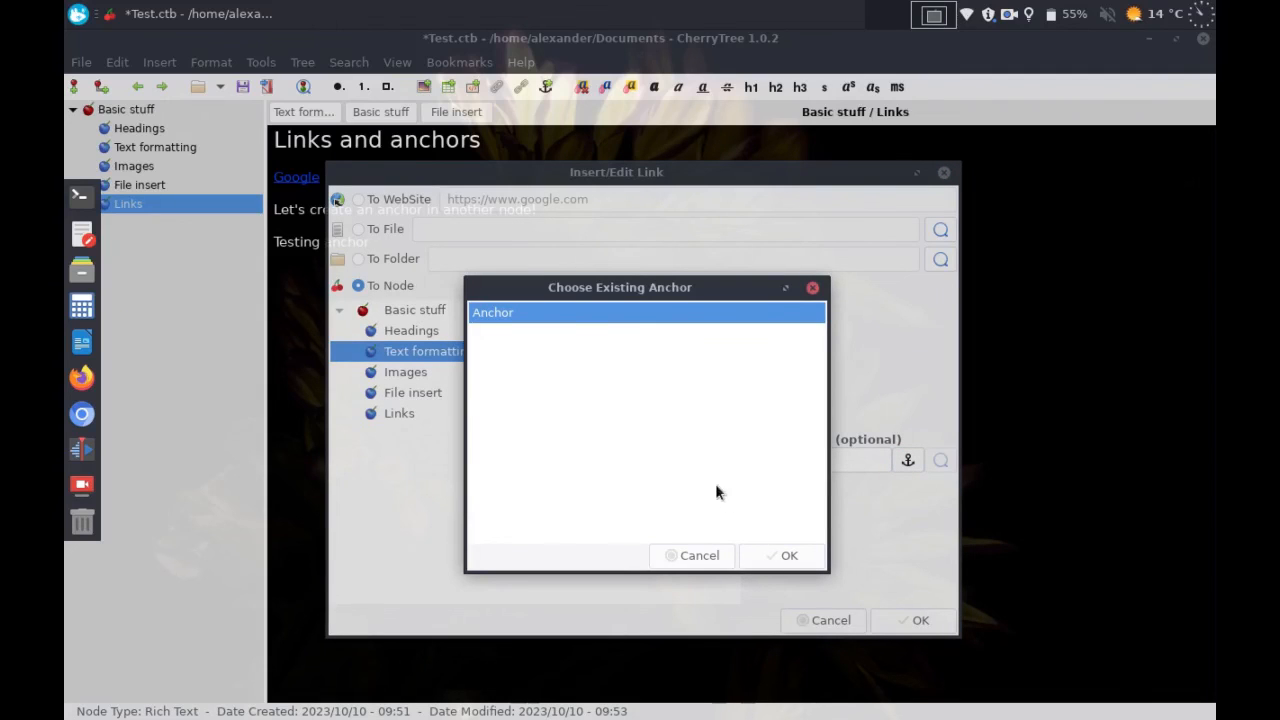
{"action": "left_click", "coordinate": [766, 555]}
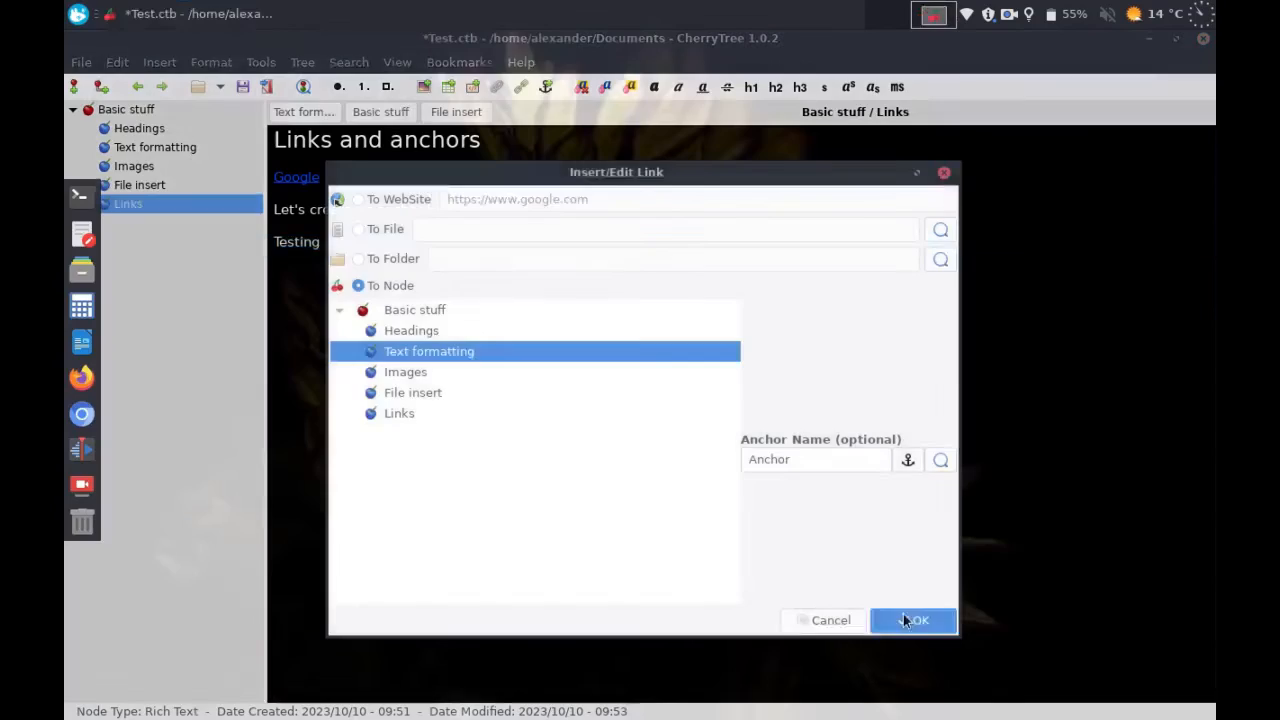
{"action": "left_click", "coordinate": [905, 618]}
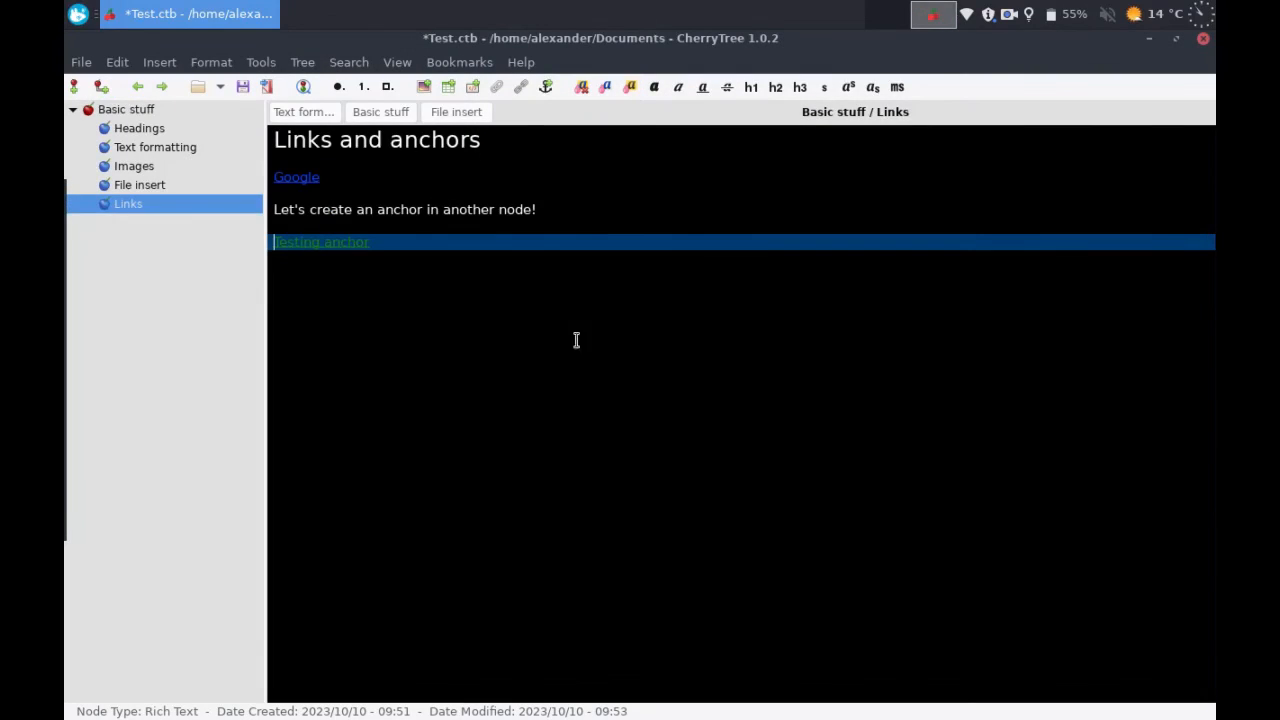
Step: Test the "Testing anchor" link twice, returning to the Links node each time
{"action": "left_click", "coordinate": [568, 190]}
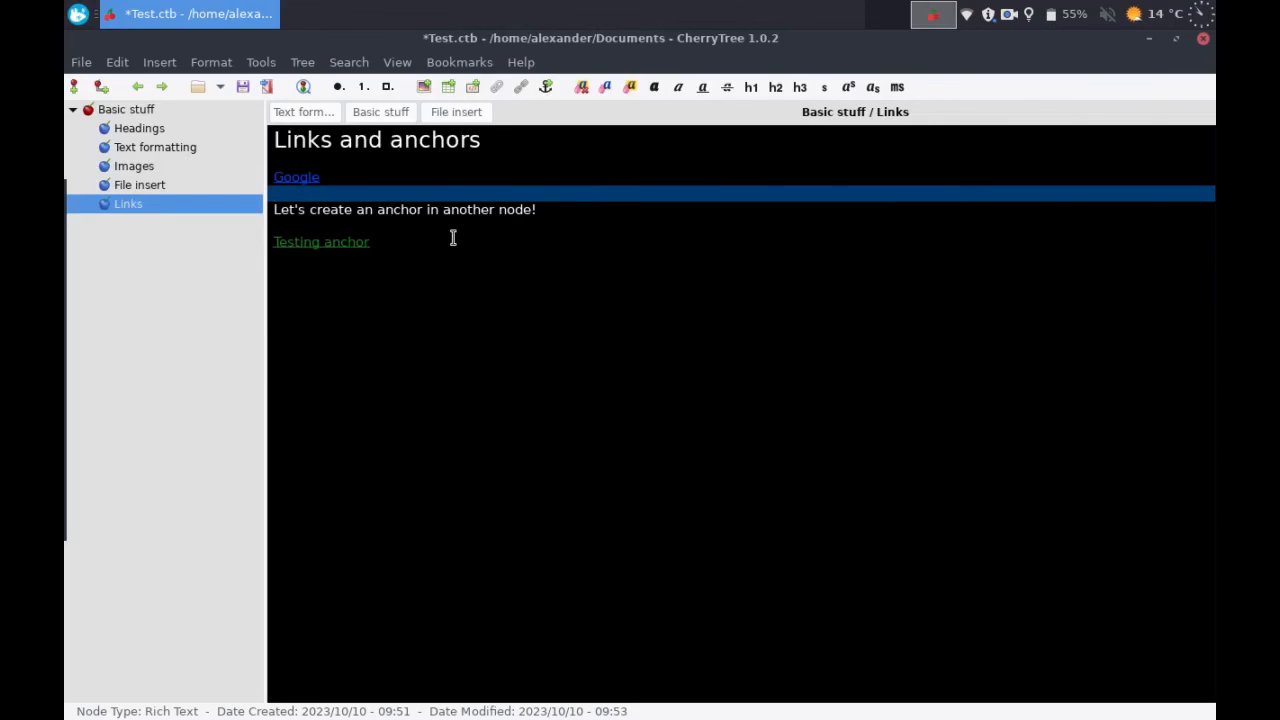
{"action": "left_click", "coordinate": [345, 242]}
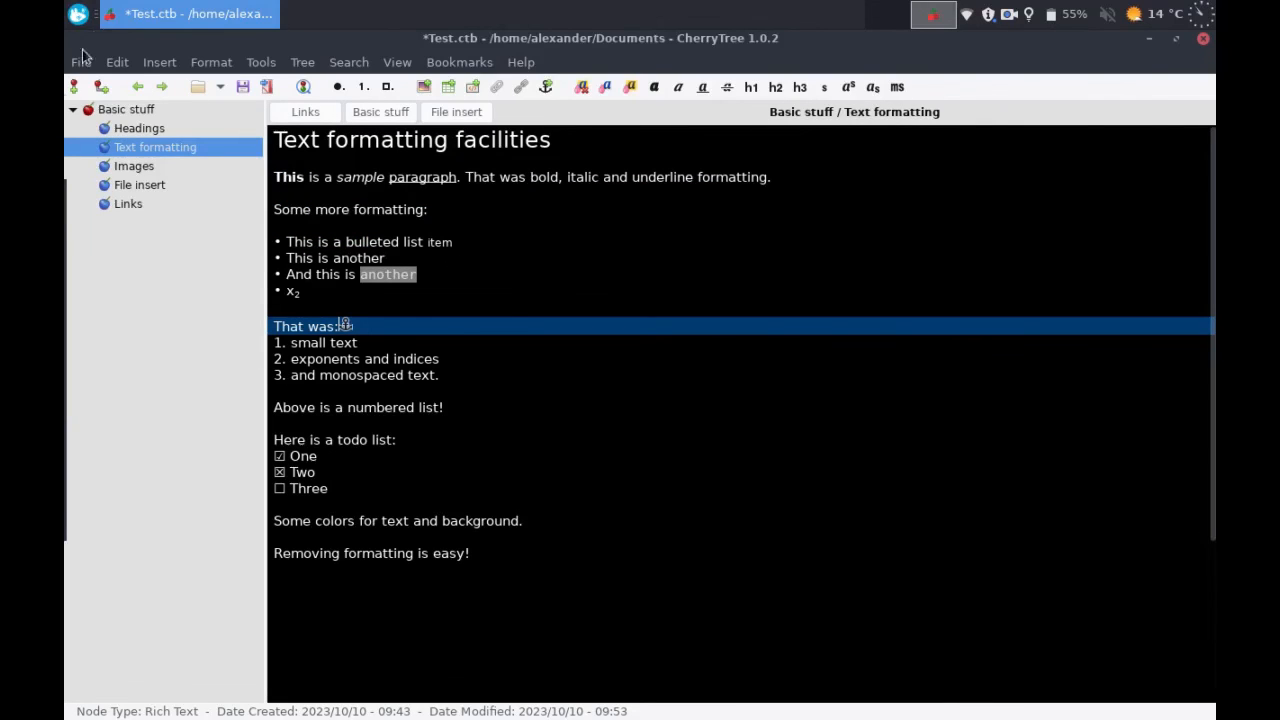
{"action": "left_click", "coordinate": [126, 205]}
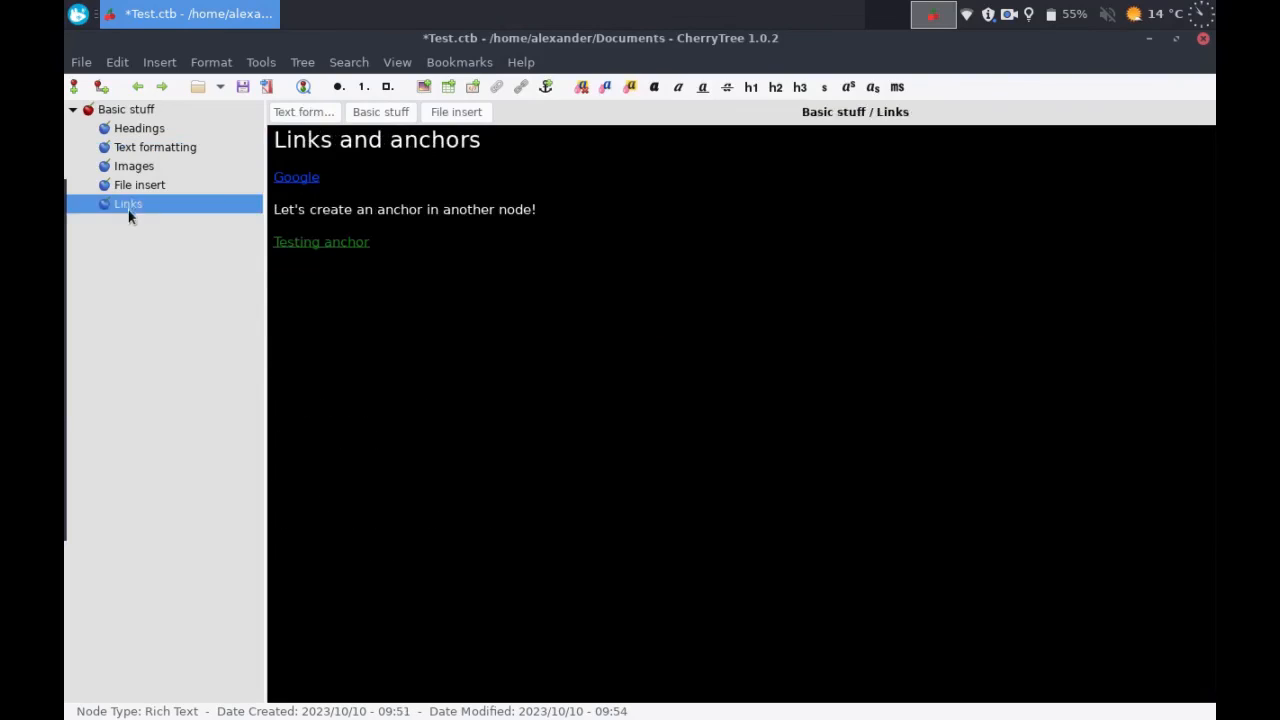
{"action": "left_click", "coordinate": [318, 245]}
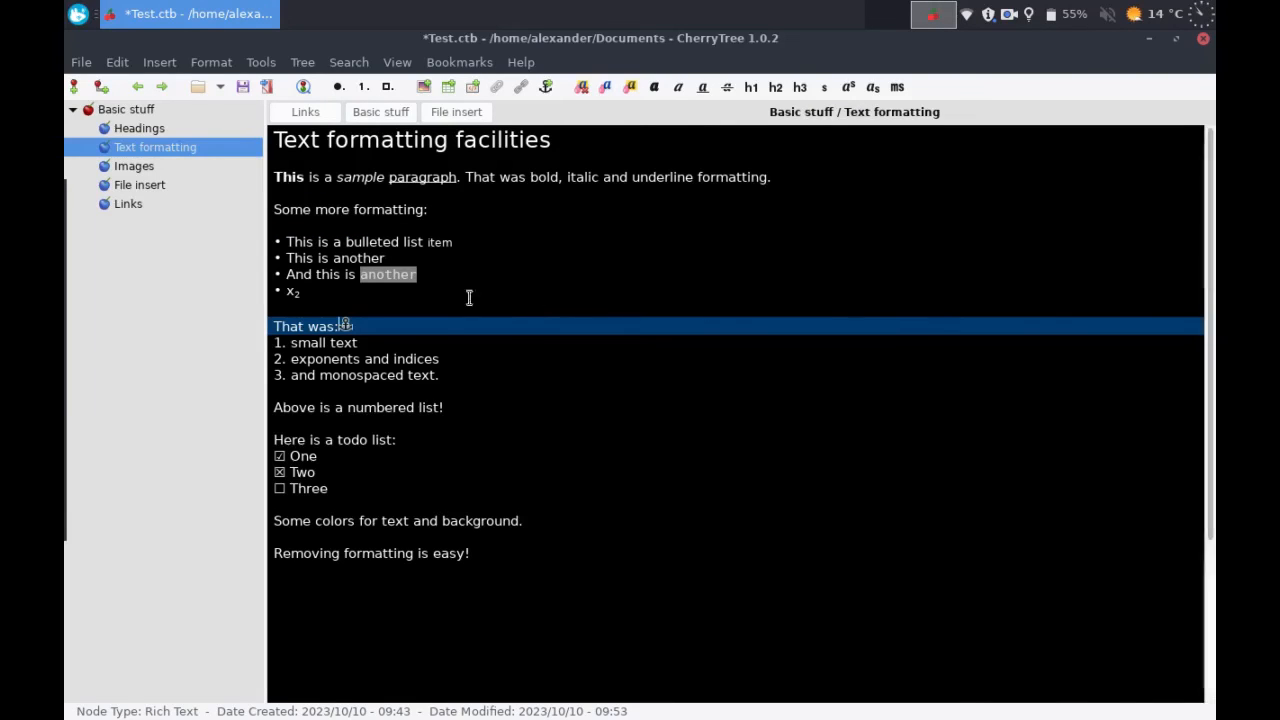
{"action": "left_click", "coordinate": [140, 204]}
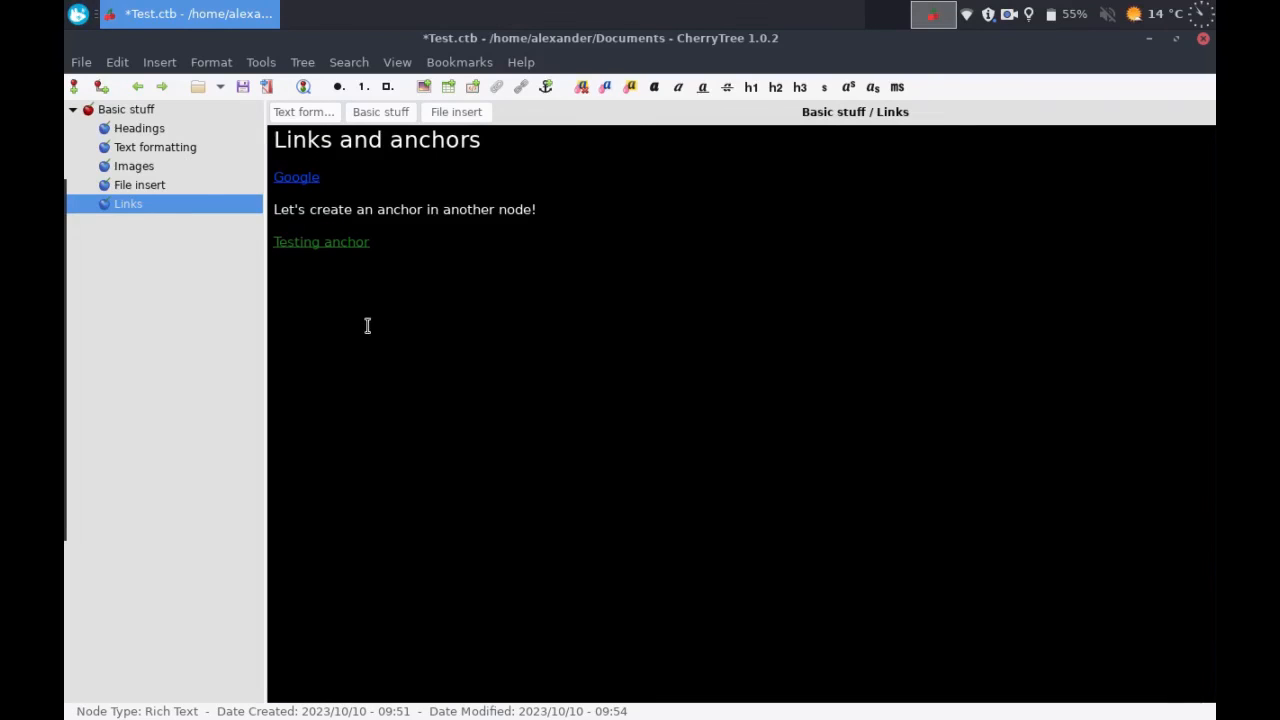
Step: Add a rich text child node named Table under Basic stuff
{"action": "left_click", "coordinate": [104, 110]}
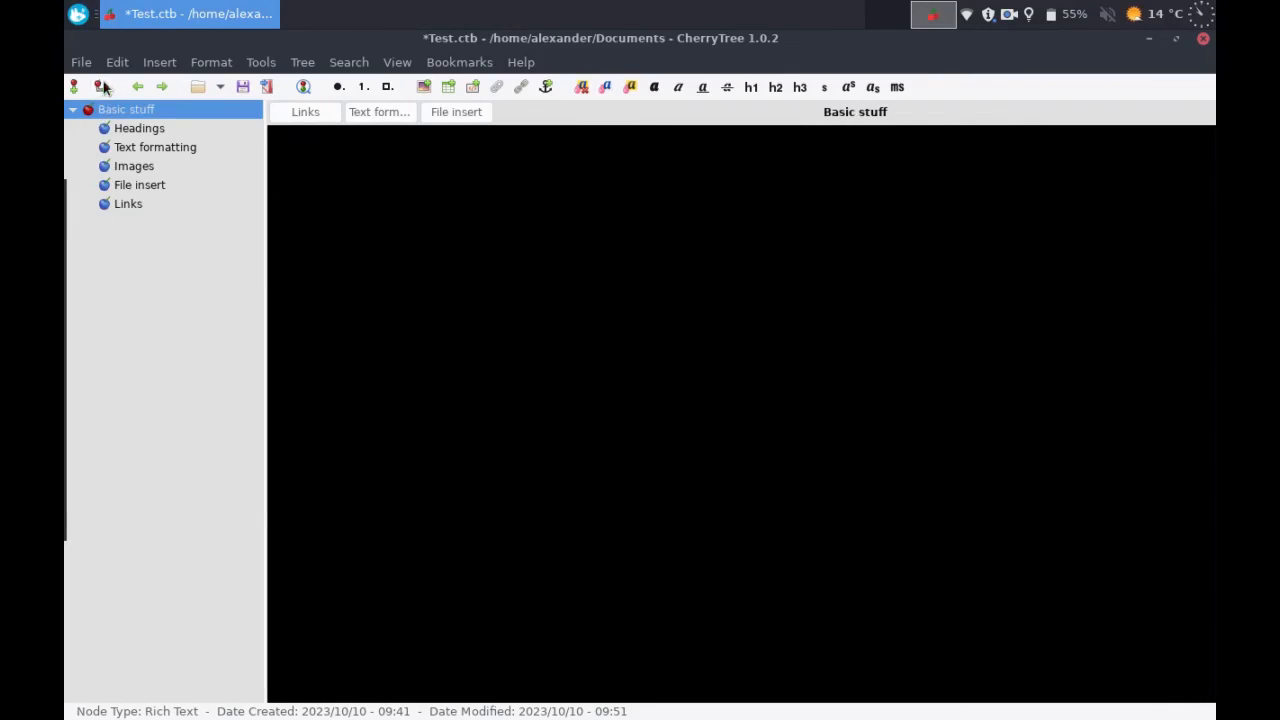
{"action": "left_click", "coordinate": [117, 62]}
{"action": "left_click", "coordinate": [72, 191]}
{"action": "left_click", "coordinate": [101, 87]}
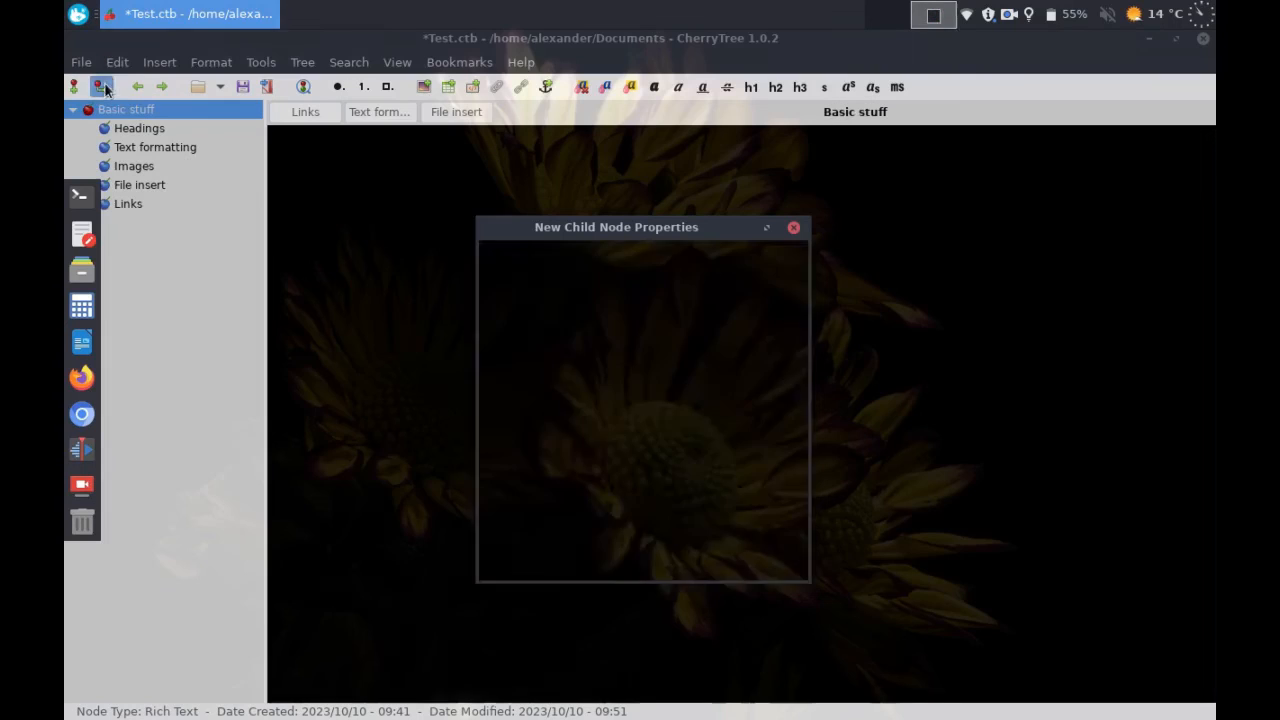
{"action": "type", "text": "Table"}
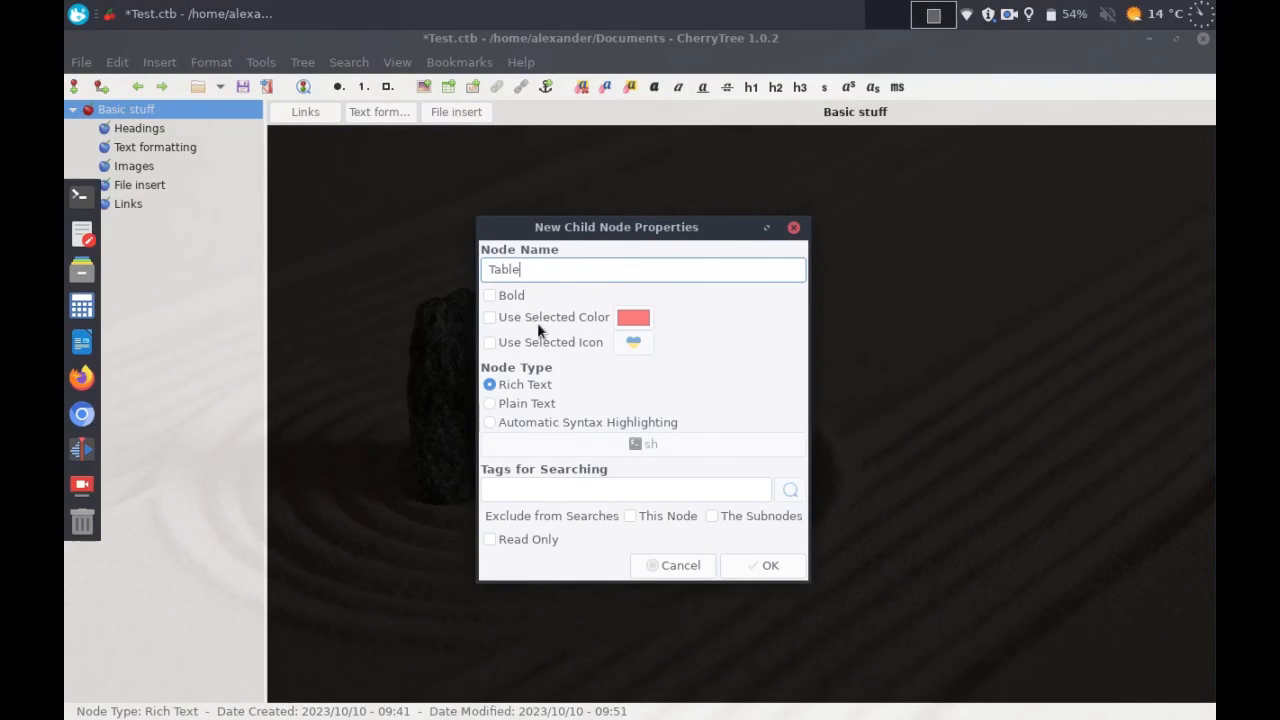
{"action": "left_click", "coordinate": [768, 565]}
Step: Write "Basic table" in the Table node and format it as a level 1 heading
{"action": "type", "text": "Ba"}
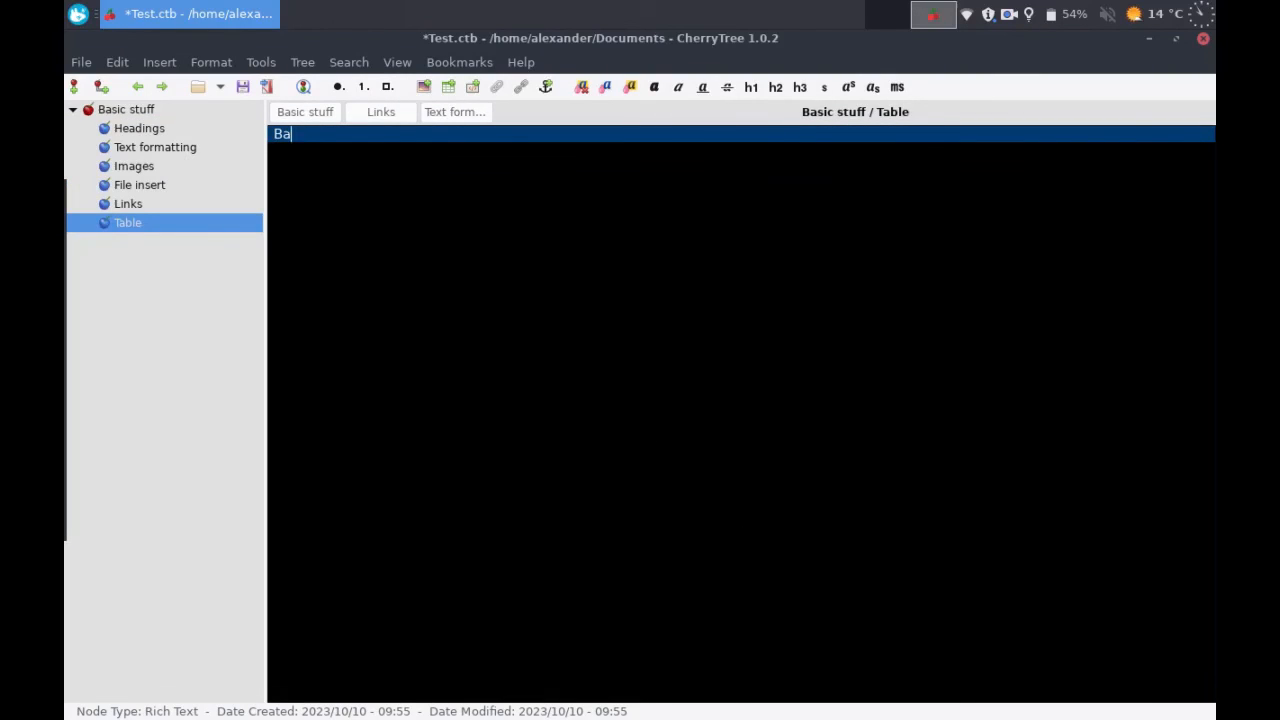
{"action": "type", "text": "sic table"}
{"action": "key", "text": "shift+Home"}
{"action": "key", "text": "ctrl+1"}
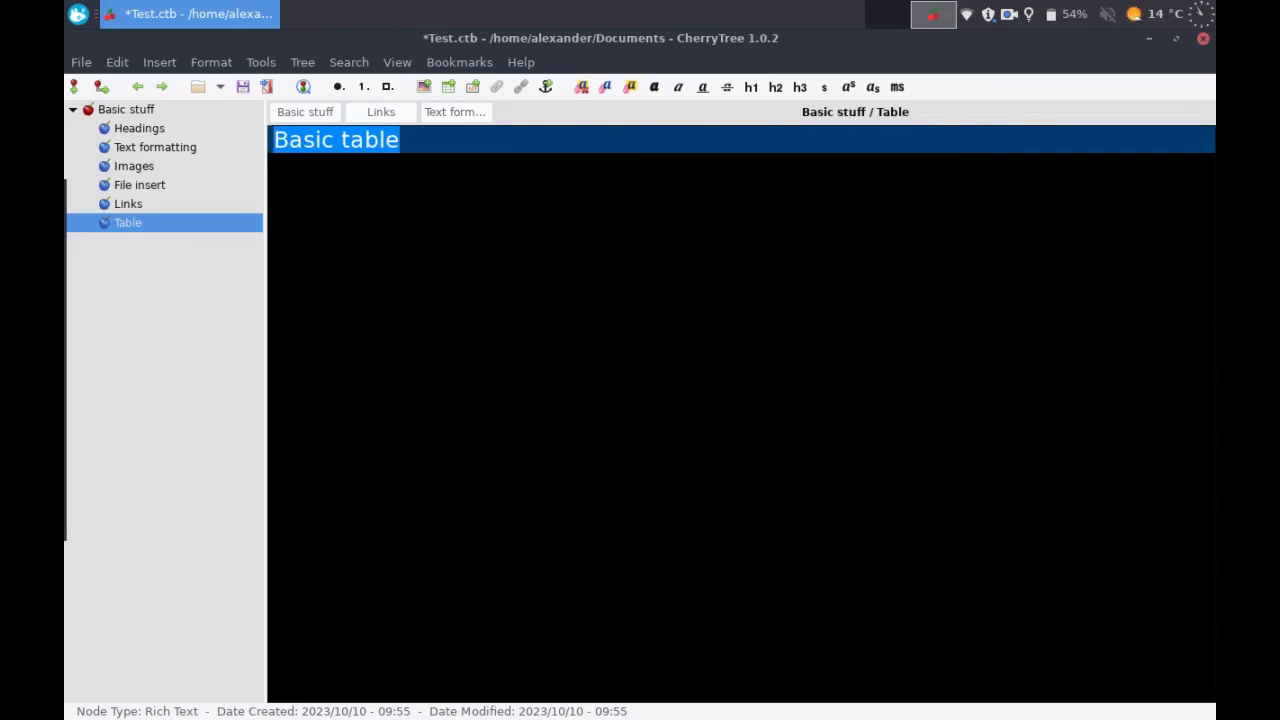
Step: Insert a table with 2 rows and 4 columns below the "Basic table" heading, leaving a blank line between them
{"action": "left_click", "coordinate": [608, 143]}
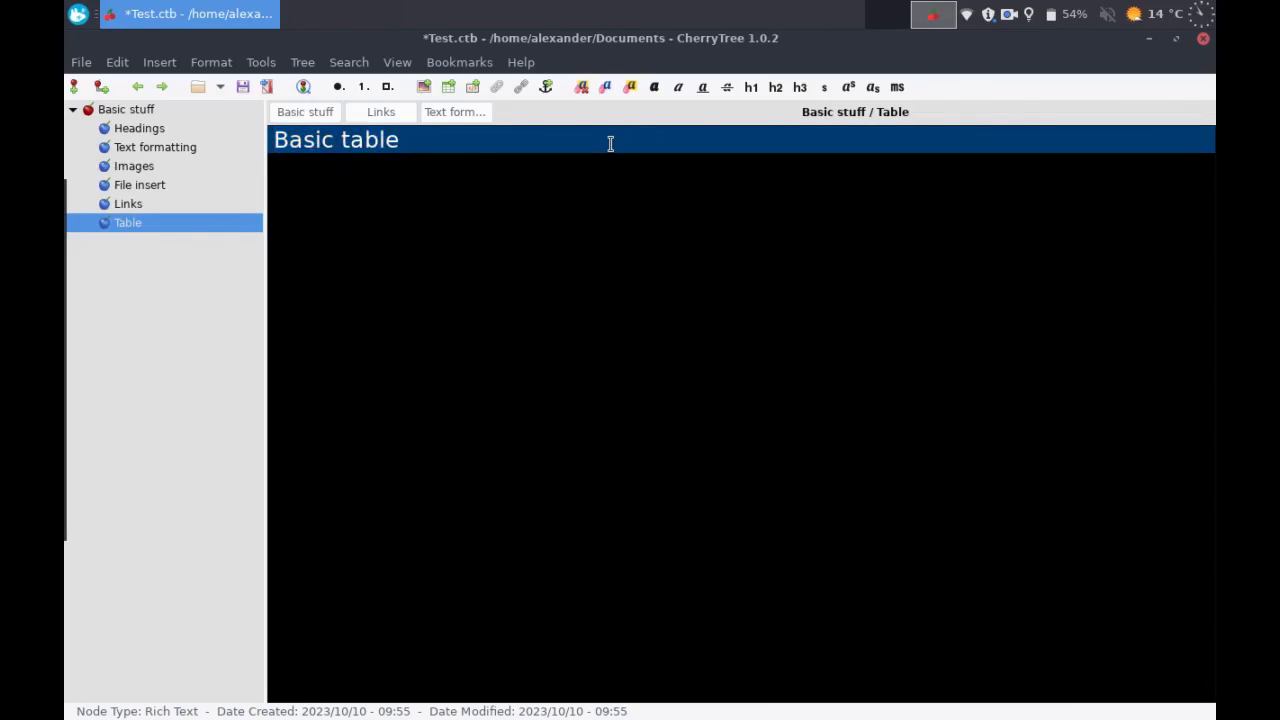
{"action": "key", "text": "Return"}
{"action": "key", "text": "Return"}
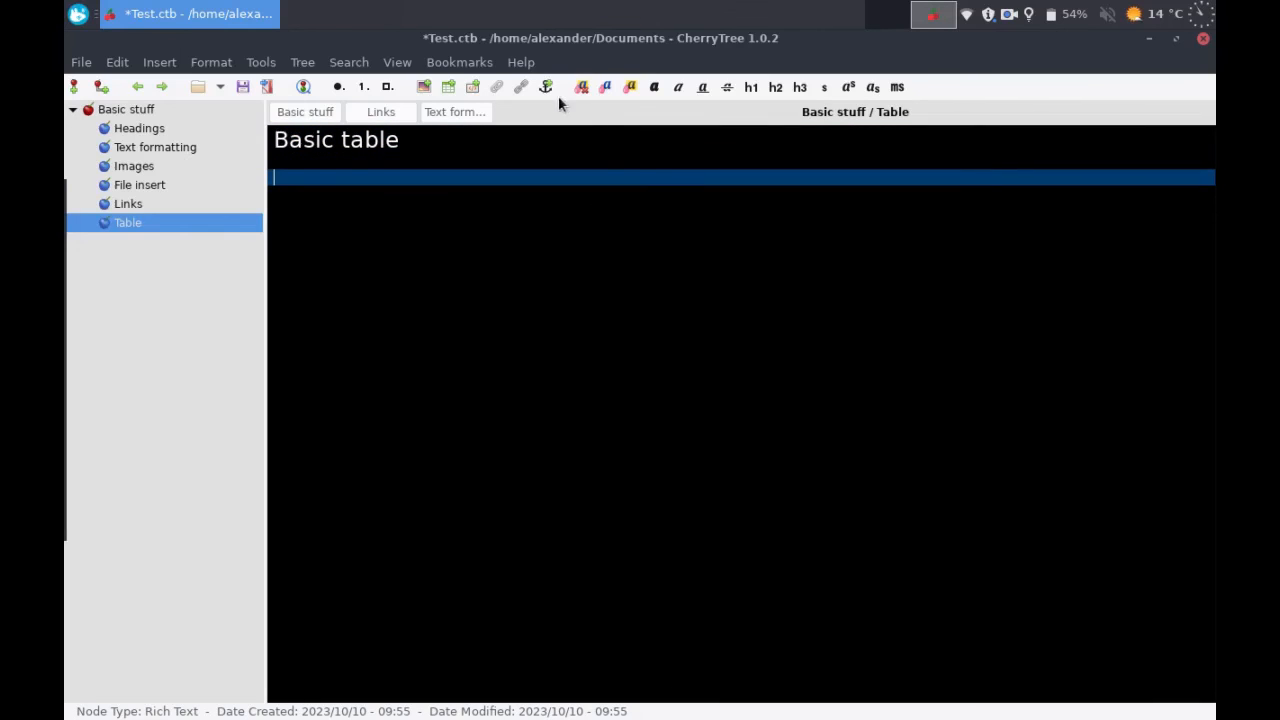
{"action": "left_click", "coordinate": [450, 86]}
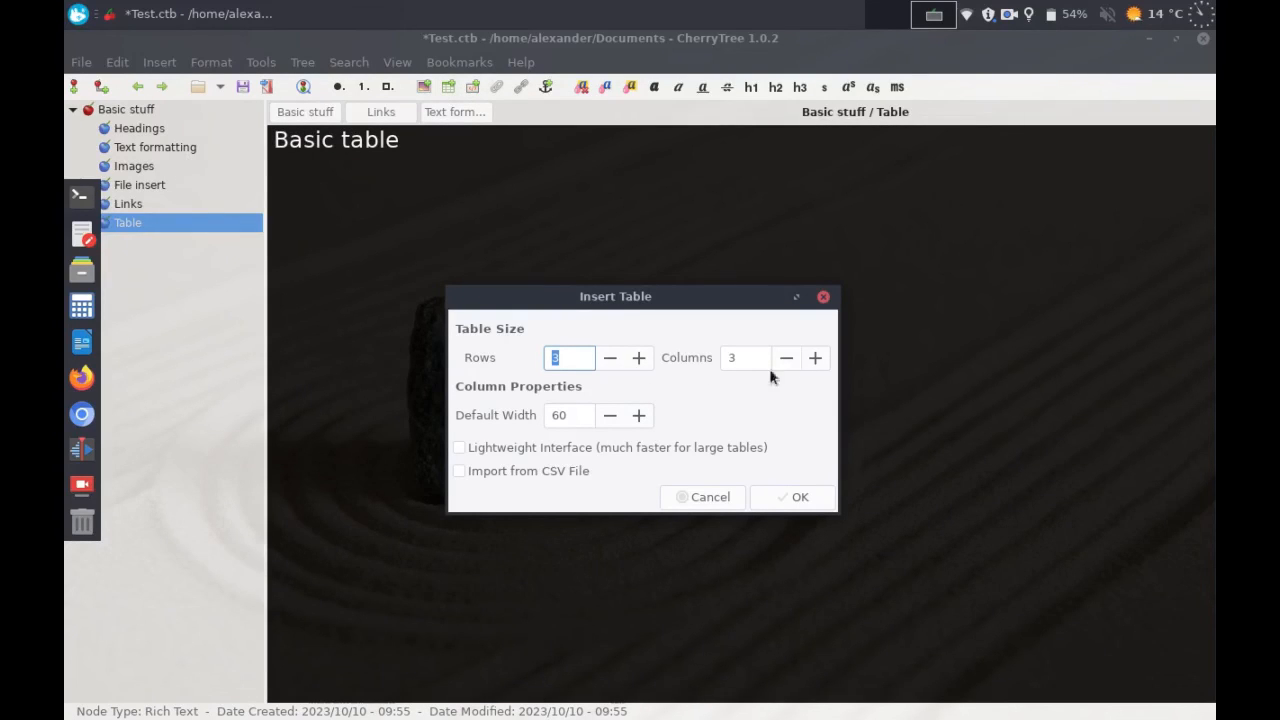
{"action": "left_click", "coordinate": [609, 357]}
{"action": "left_click", "coordinate": [813, 358]}
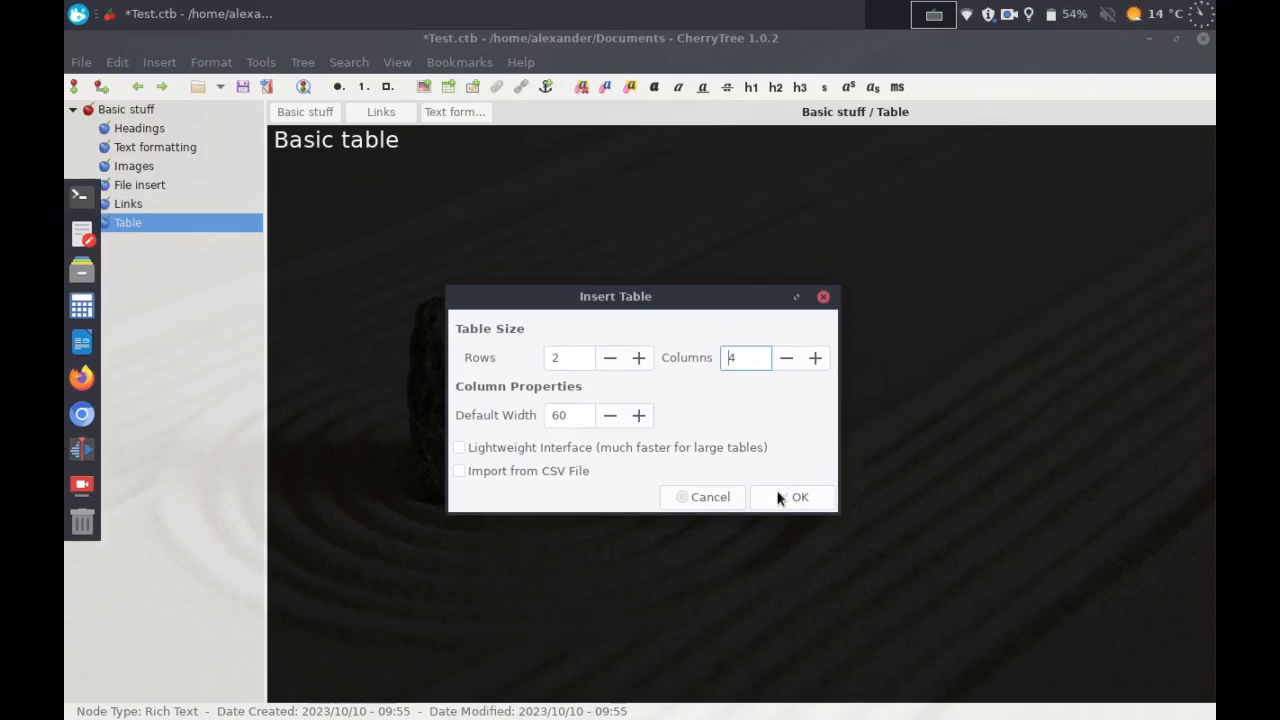
{"action": "left_click", "coordinate": [752, 455]}
{"action": "left_click", "coordinate": [799, 499]}
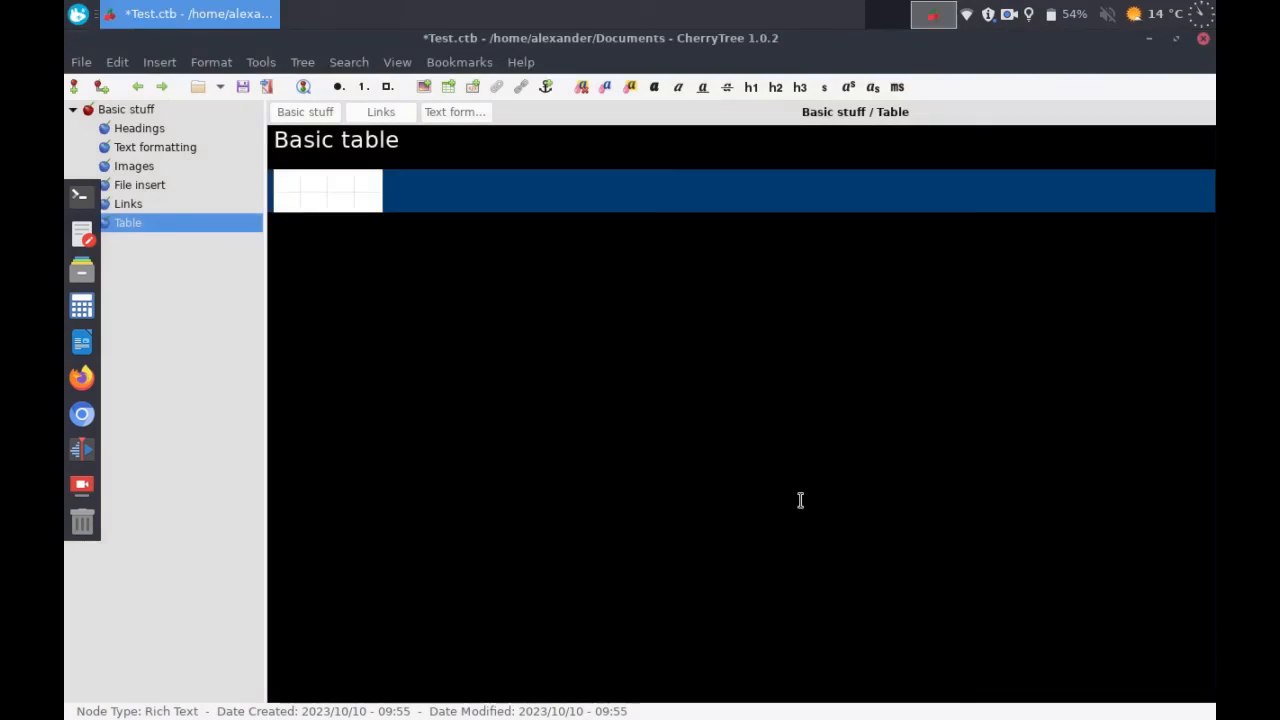
Step: Fill the table's header row with "This", "is", "a" and "test", one word per cell
{"action": "left_click", "coordinate": [289, 187]}
{"action": "type", "text": "This"}
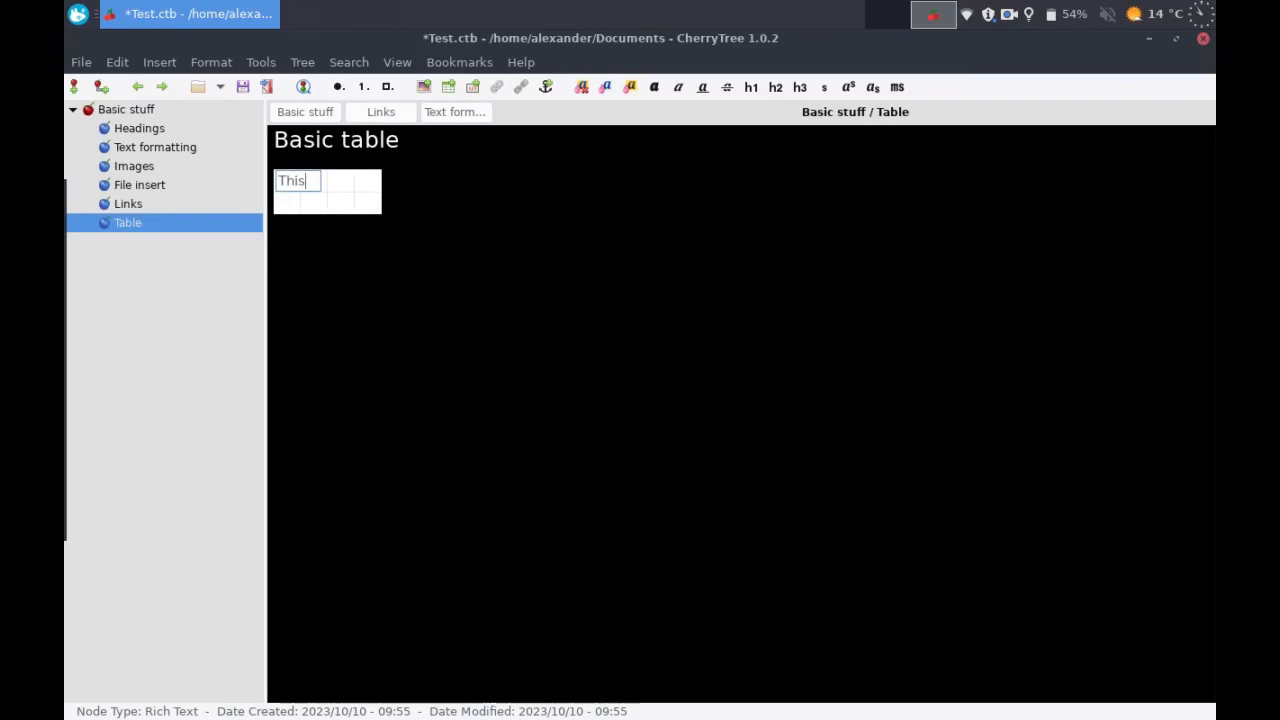
{"action": "key", "text": "Tab"}
{"action": "type", "text": "is"}
{"action": "key", "text": "Tab"}
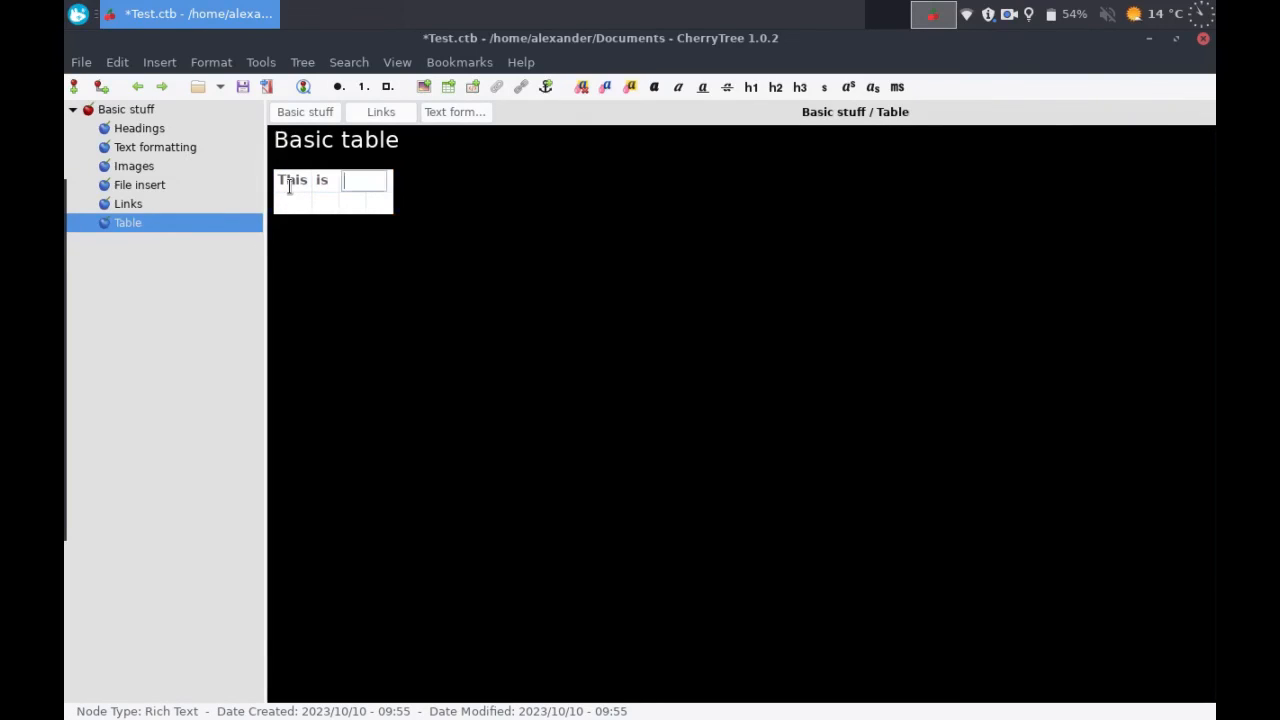
{"action": "type", "text": "a"}
{"action": "key", "text": "Return"}
{"action": "key", "text": "Tab"}
{"action": "type", "text": "test"}
{"action": "key", "text": "Tab"}
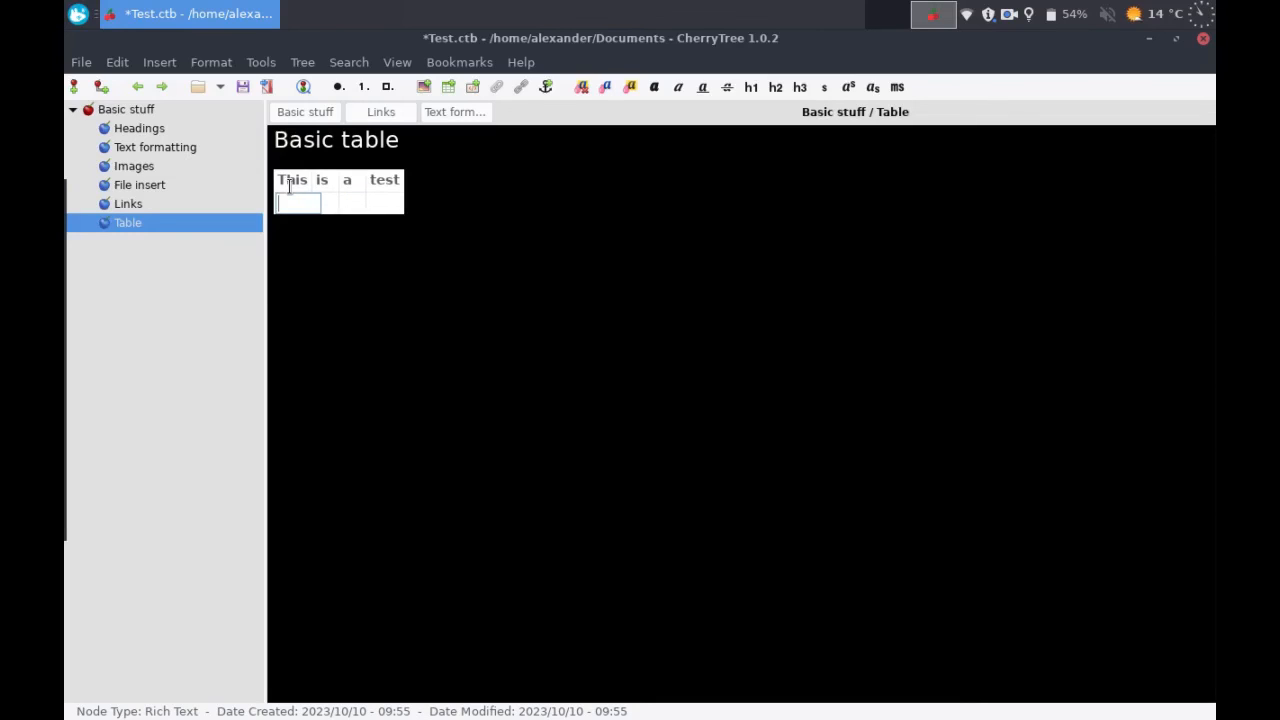
Step: Fill the table's second row with 100, 200, 300 and 400
{"action": "type", "text": "100"}
{"action": "key", "text": "Tab"}
{"action": "type", "text": "200"}
{"action": "key", "text": "Tab"}
{"action": "type", "text": "300"}
{"action": "key", "text": "Tab"}
{"action": "type", "text": "400"}
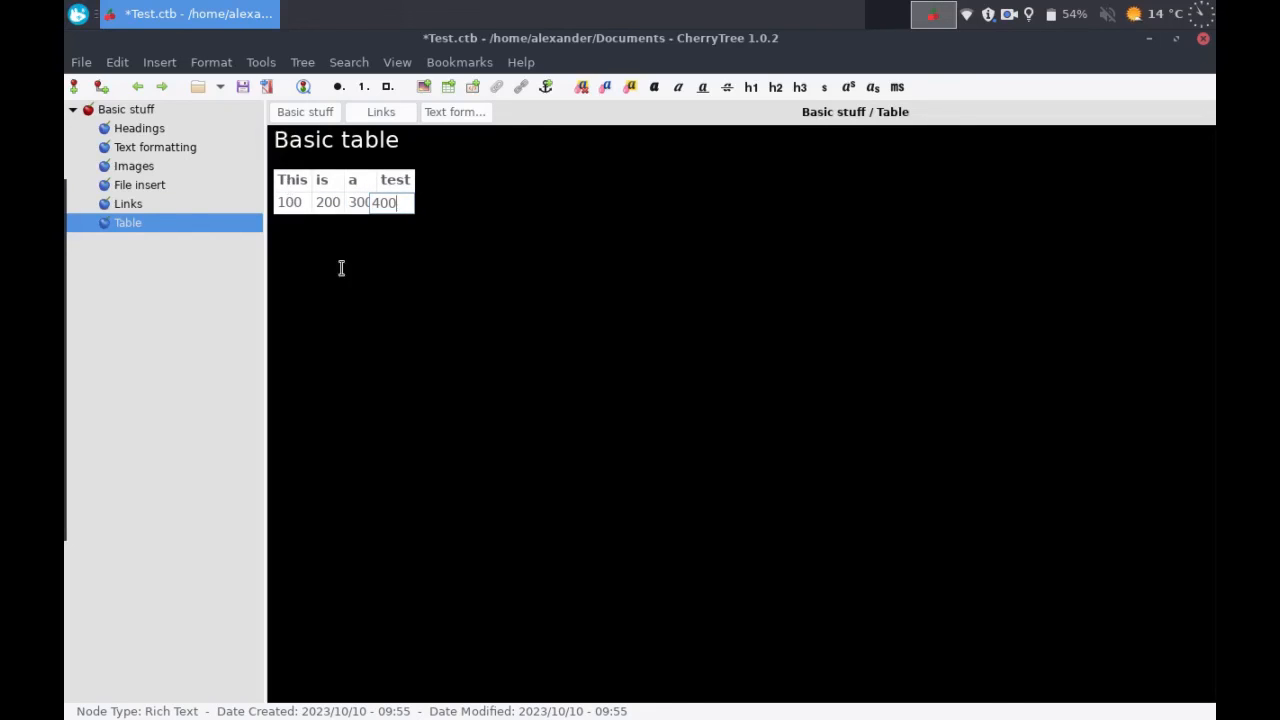
Step: Write "Cherrytree is cool!" below the table after a blank line and format it as a level 1 heading
{"action": "left_click", "coordinate": [394, 314]}
{"action": "key", "text": "Return"}
{"action": "key", "text": "Return"}
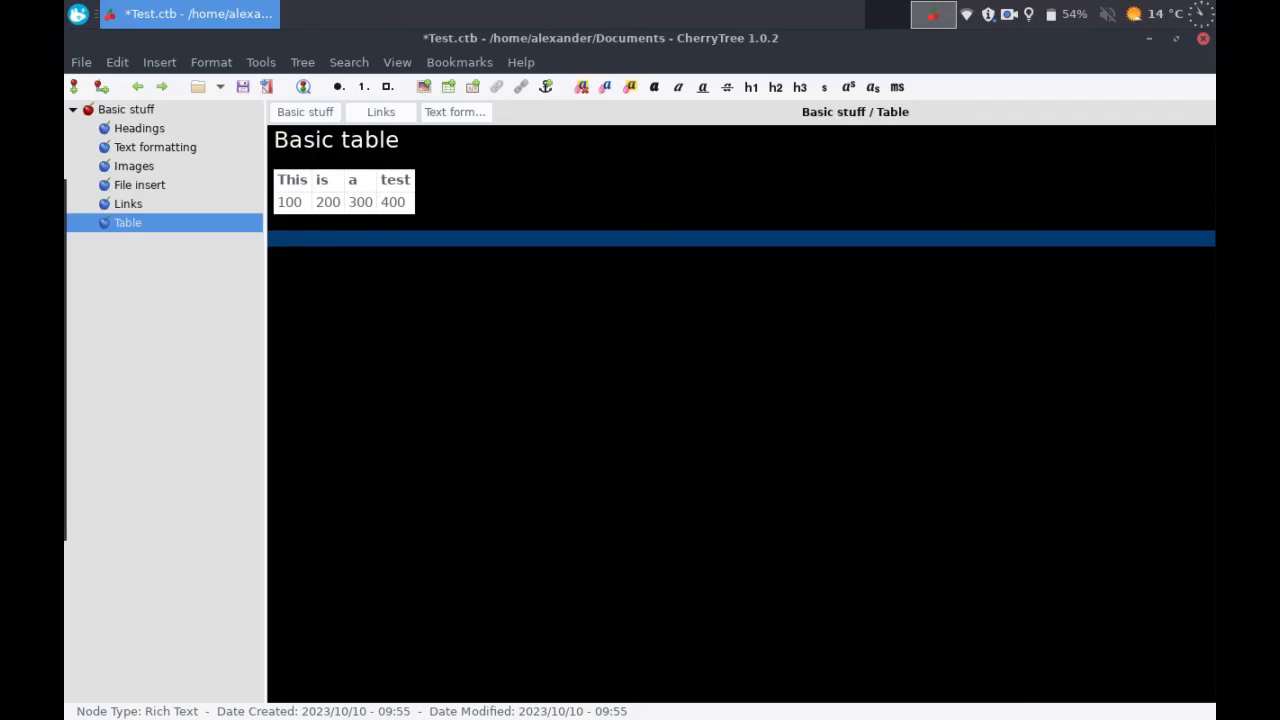
{"action": "type", "text": "Cherrytree is cool!"}
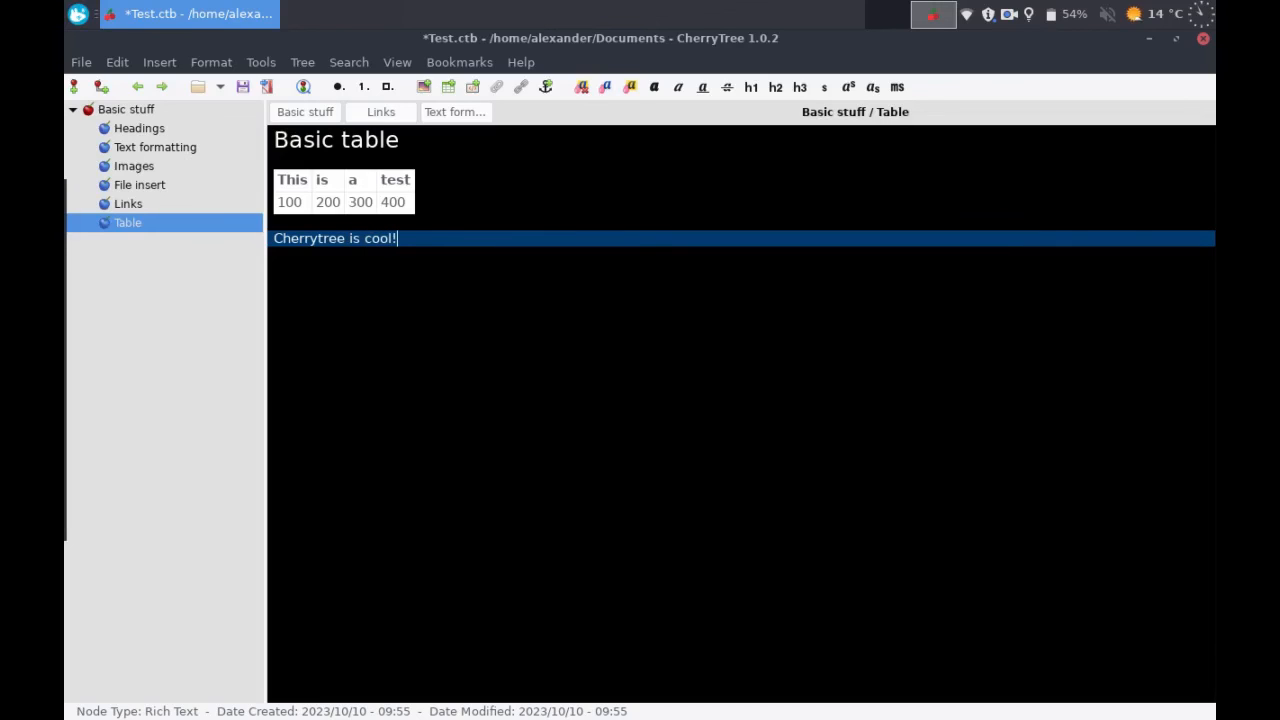
{"action": "key", "text": "shift+Home"}
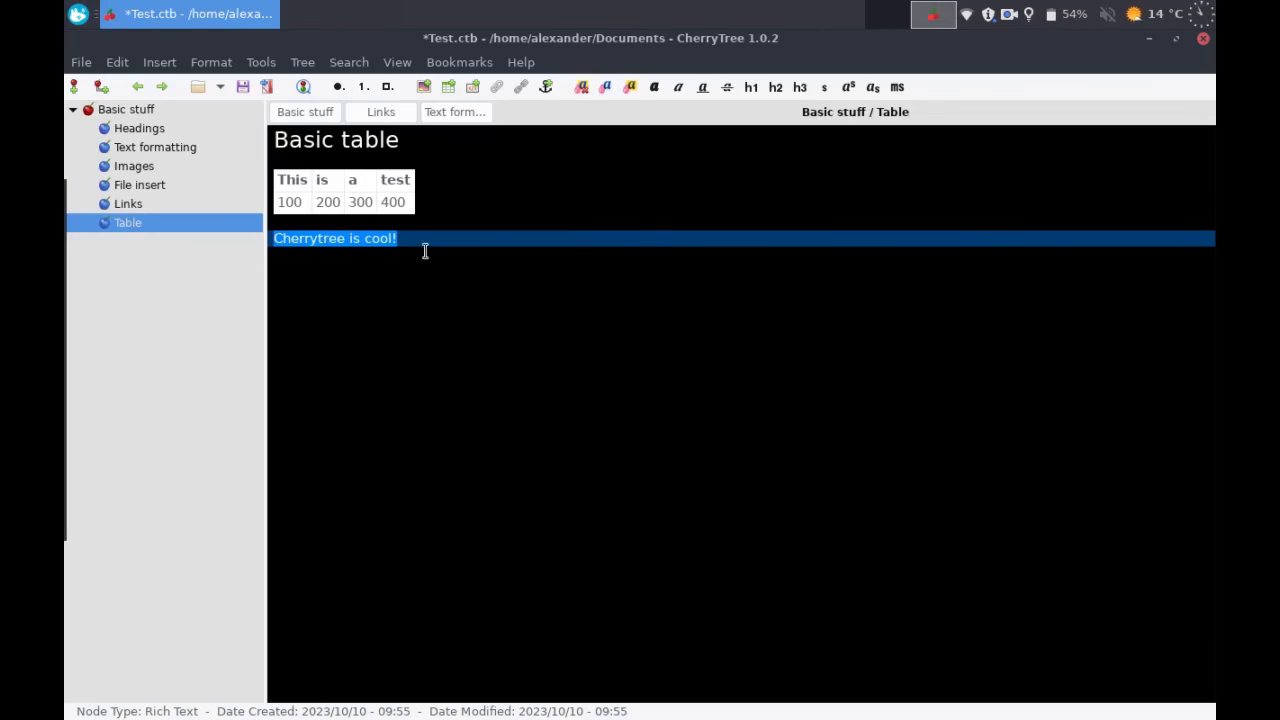
{"action": "left_click", "coordinate": [759, 88]}
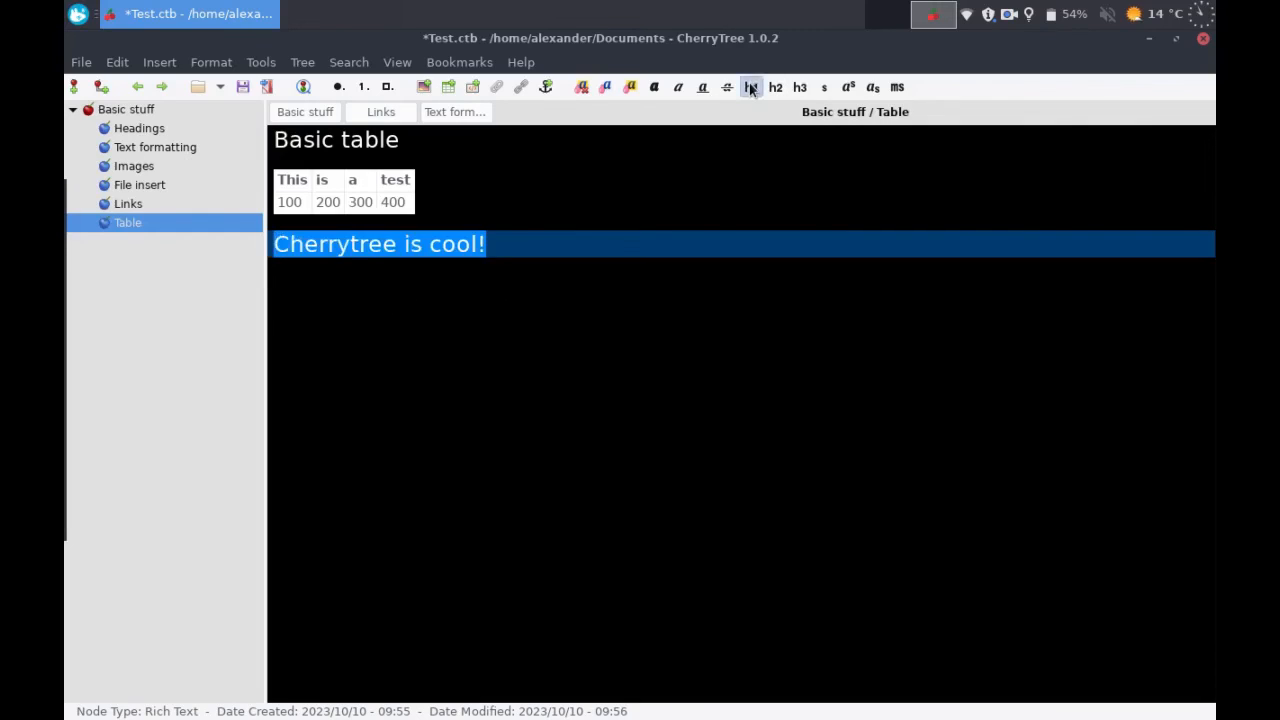
{"action": "left_click", "coordinate": [627, 255]}
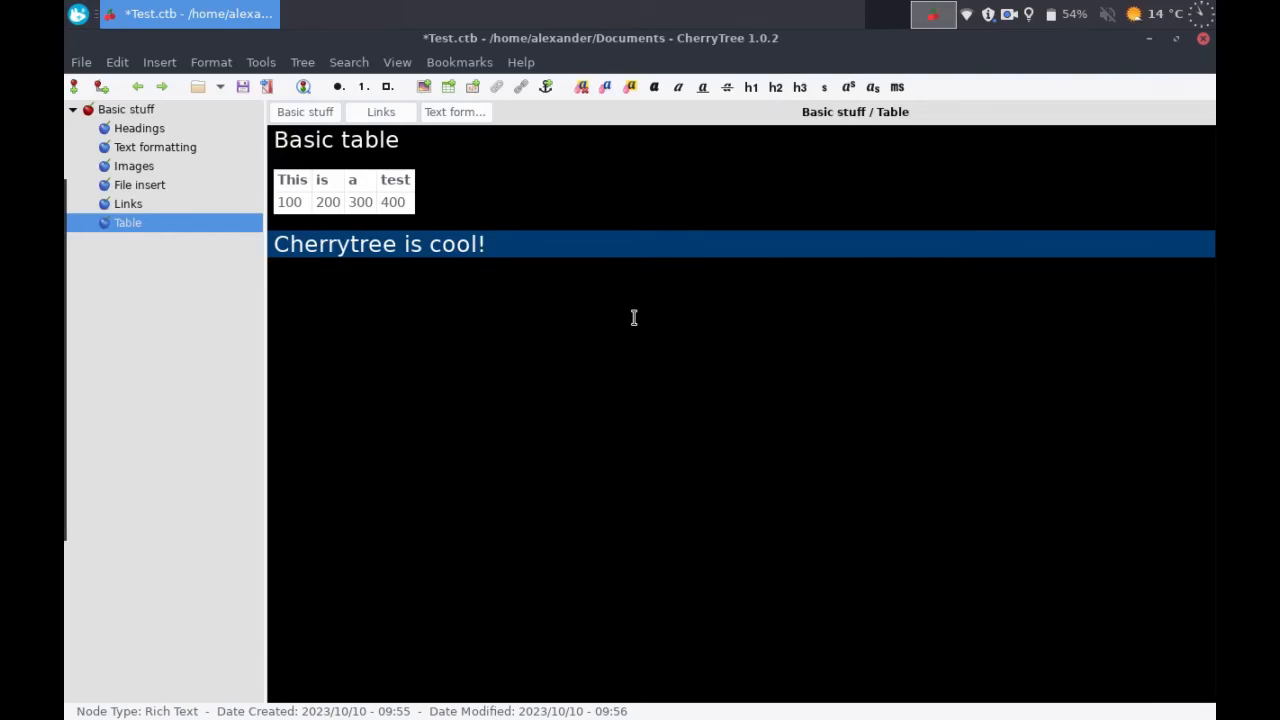